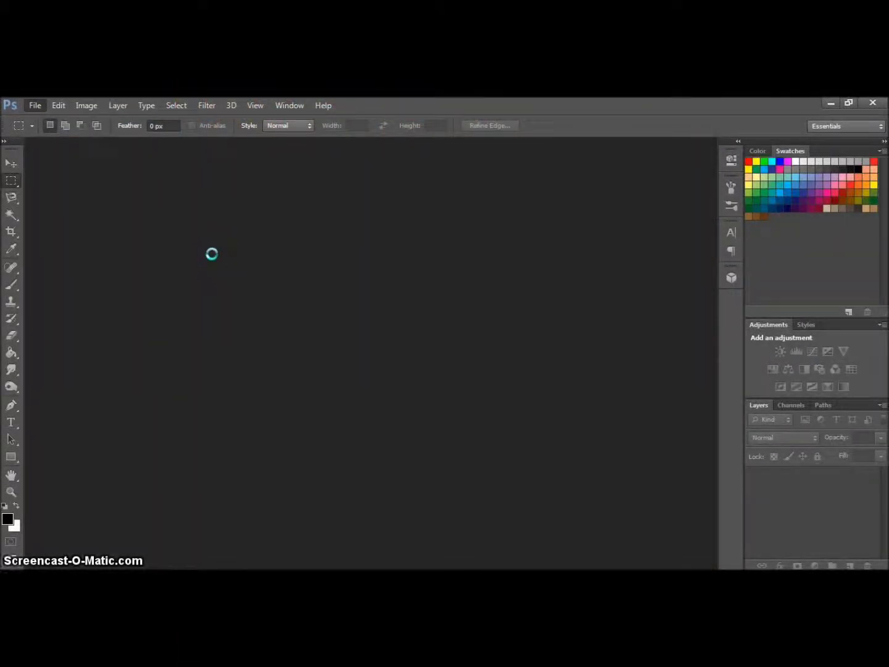
# Create a new transparent document 250 wide by 400 tall.
pyautogui.hotkey('ctrl', 'n')
pyautogui.doubleClick(188, 272)
pyautogui.write('250')
pyautogui.click(112, 291)
pyautogui.write('400')
pyautogui.press('Return')
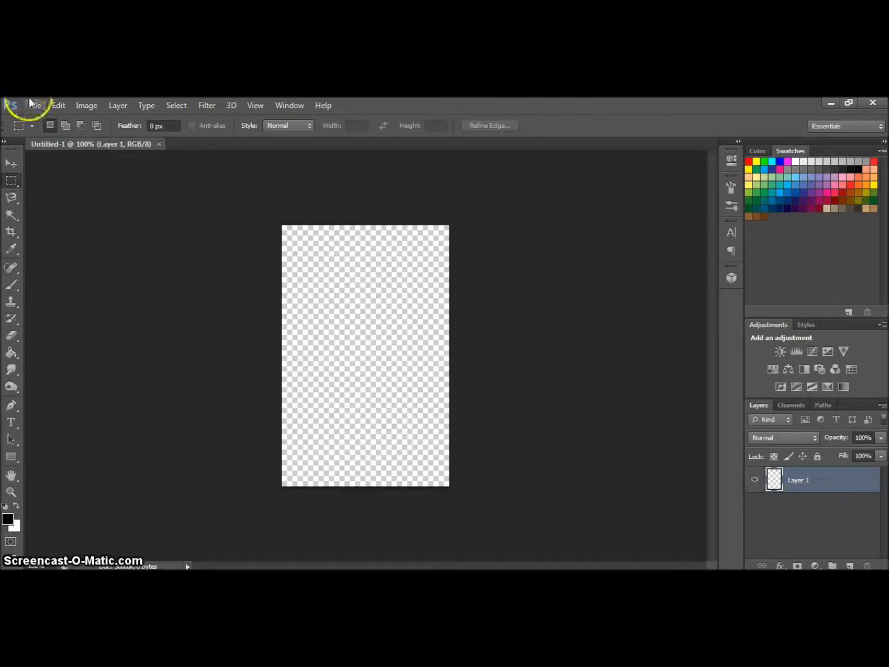
# Open the model photo large.jpg.
pyautogui.click(35, 105)
pyautogui.click(44, 132)
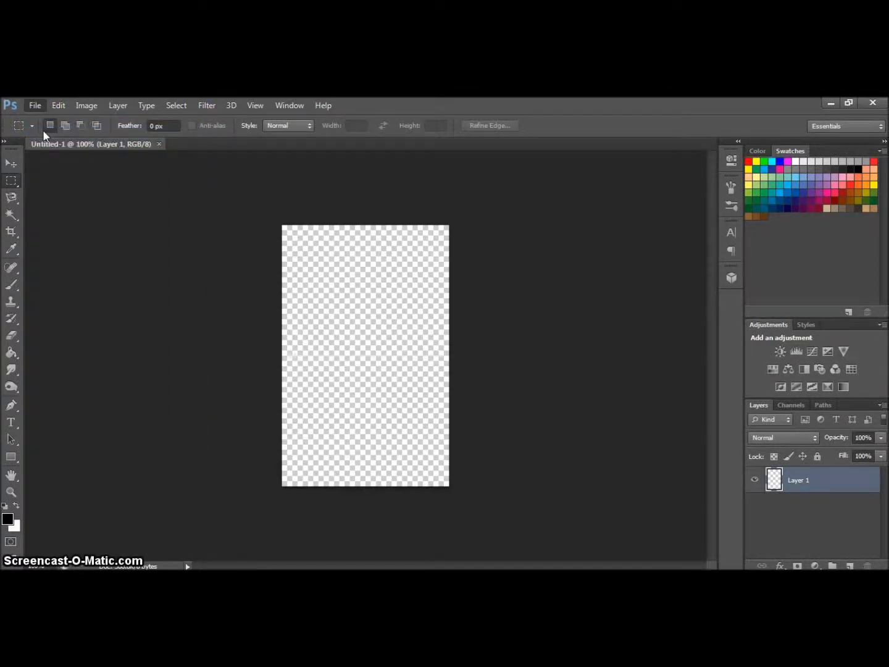
pyautogui.press('Escape')
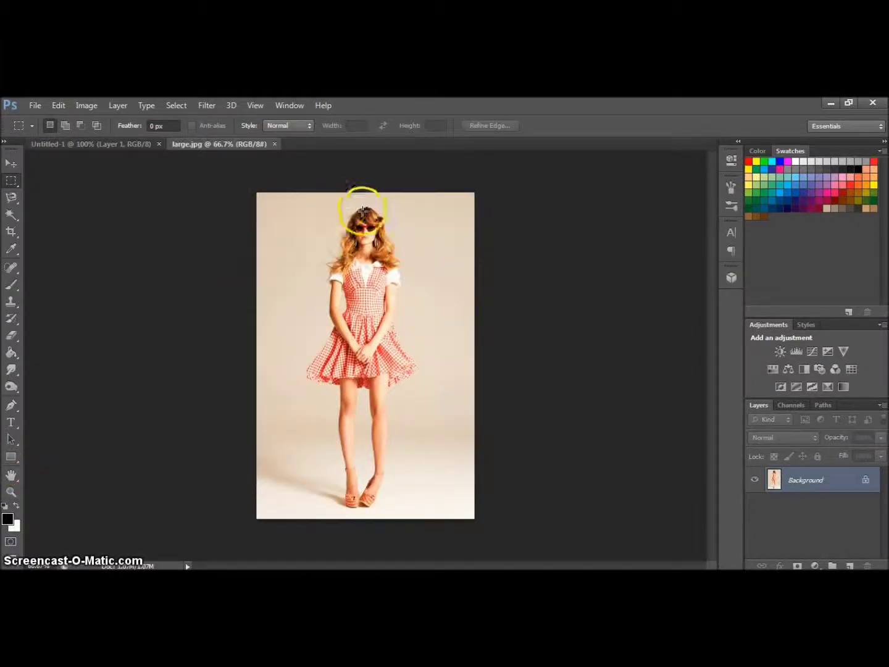
# Magnetic-Lasso around the gingham-dress girl's outline and bring up Refine Edge.
pyautogui.click(11, 197)
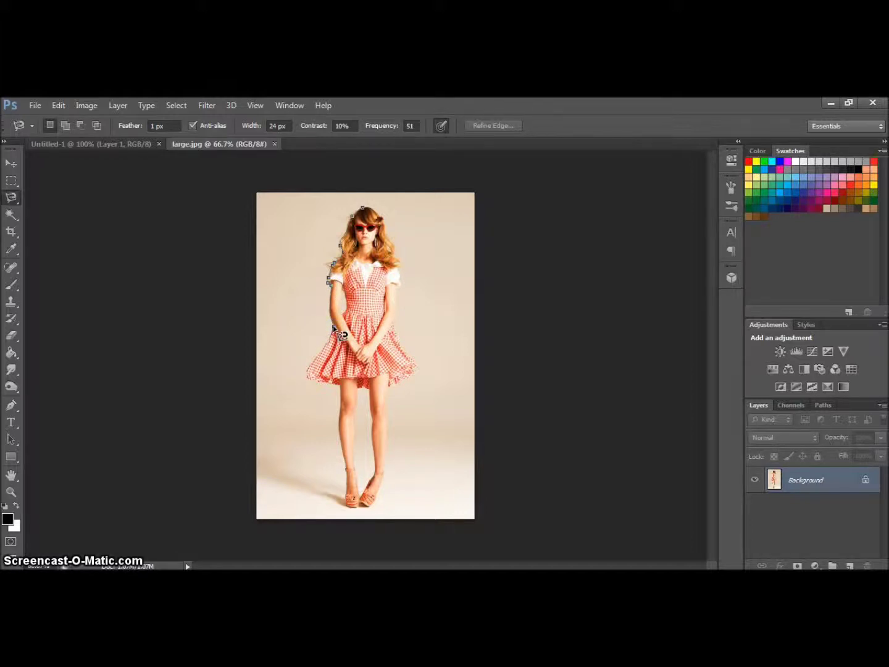
pyautogui.click(308, 369)
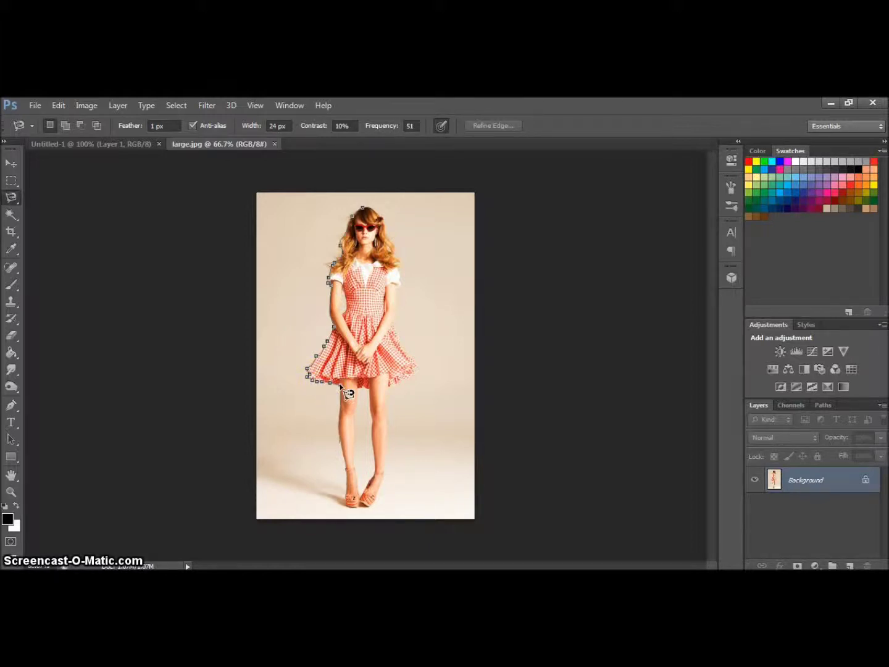
pyautogui.click(347, 510)
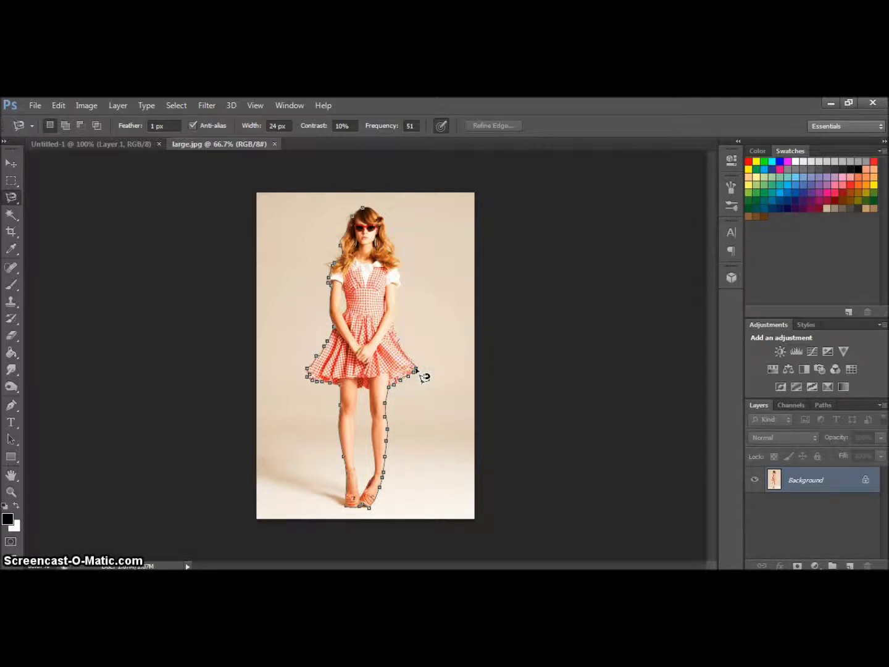
pyautogui.click(398, 339)
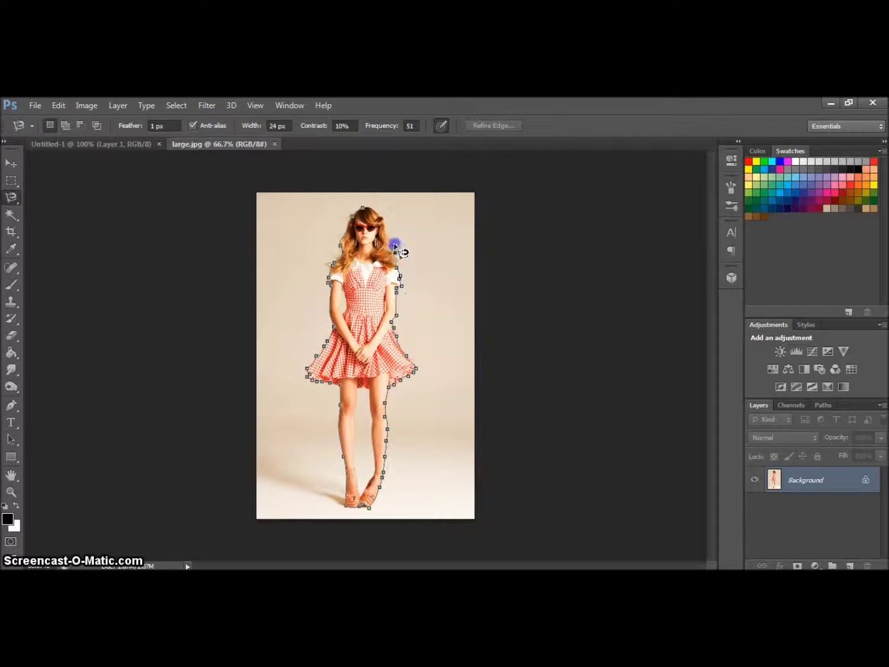
pyautogui.click(381, 217)
pyautogui.click(505, 124)
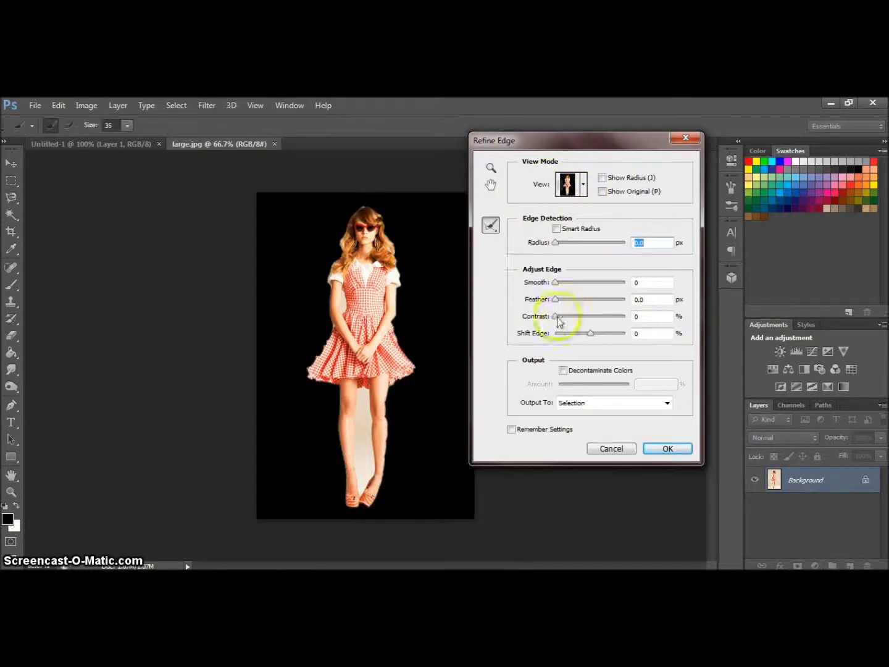
# Set feather to 1.2 and clean fringes around the legs, skirt and head.
pyautogui.click(557, 317)
pyautogui.moveTo(555, 301); pyautogui.dragTo(575, 317)
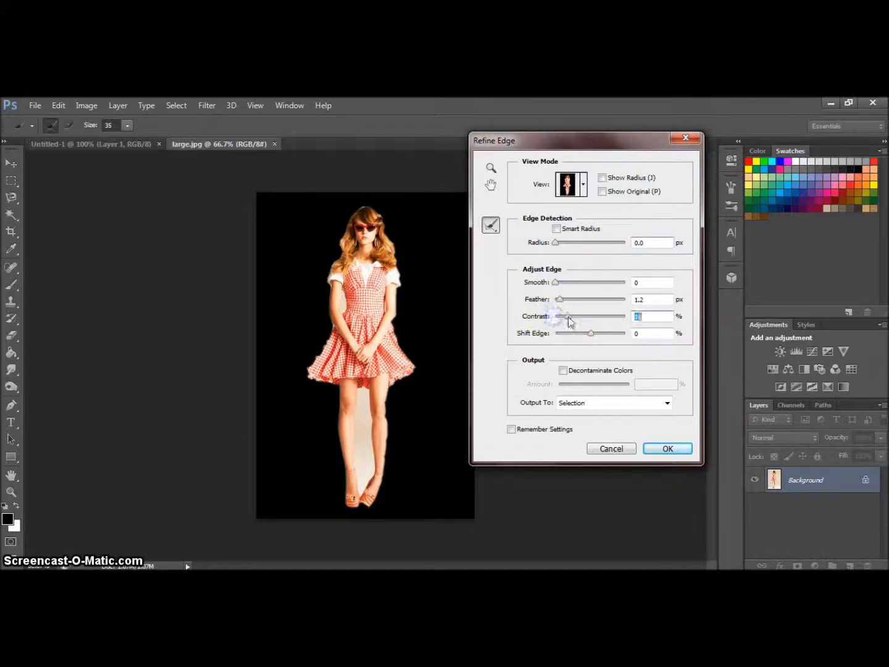
pyautogui.moveTo(386, 399); pyautogui.dragTo(384, 487)
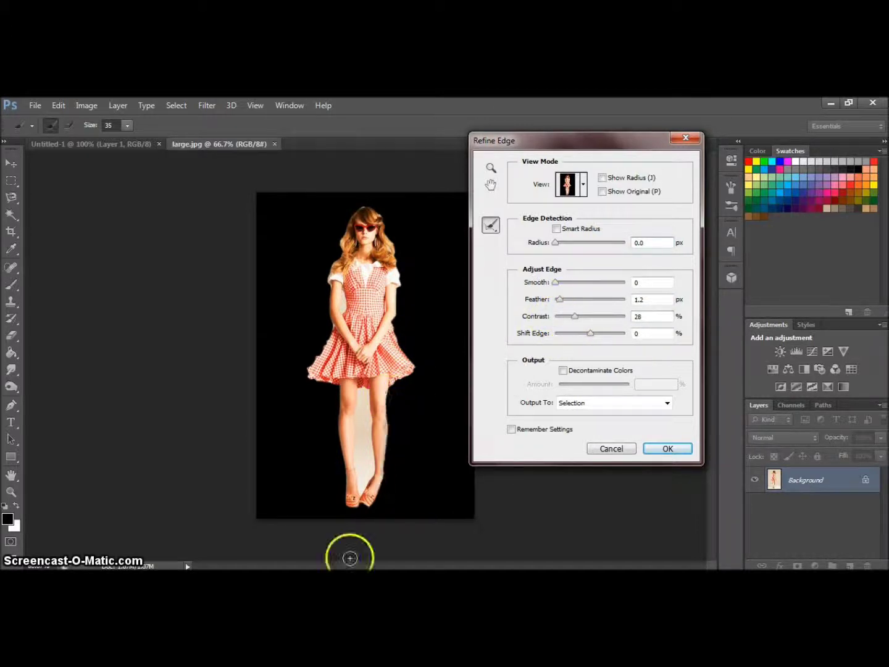
pyautogui.moveTo(312, 371); pyautogui.dragTo(308, 374)
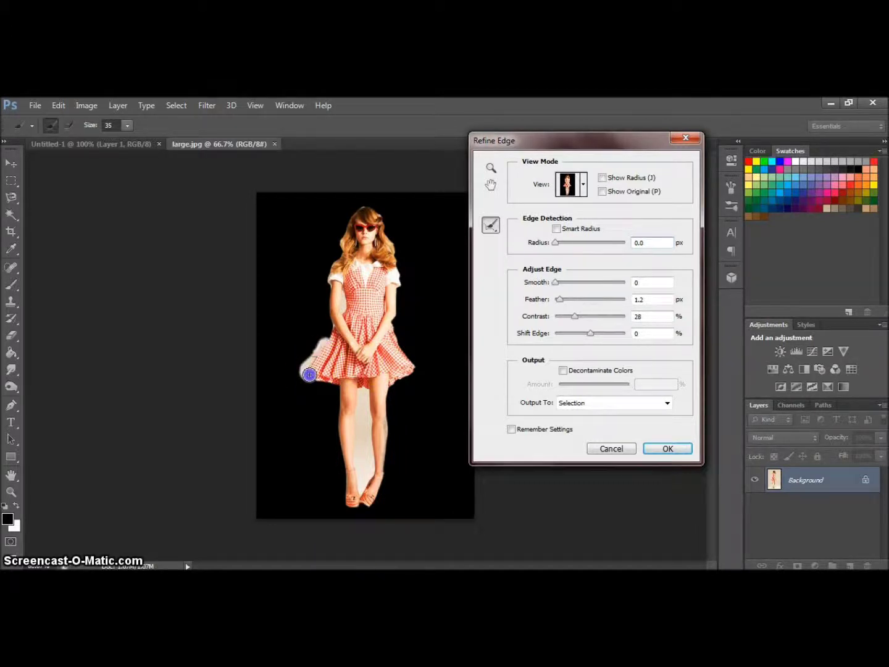
pyautogui.moveTo(323, 282); pyautogui.dragTo(326, 276)
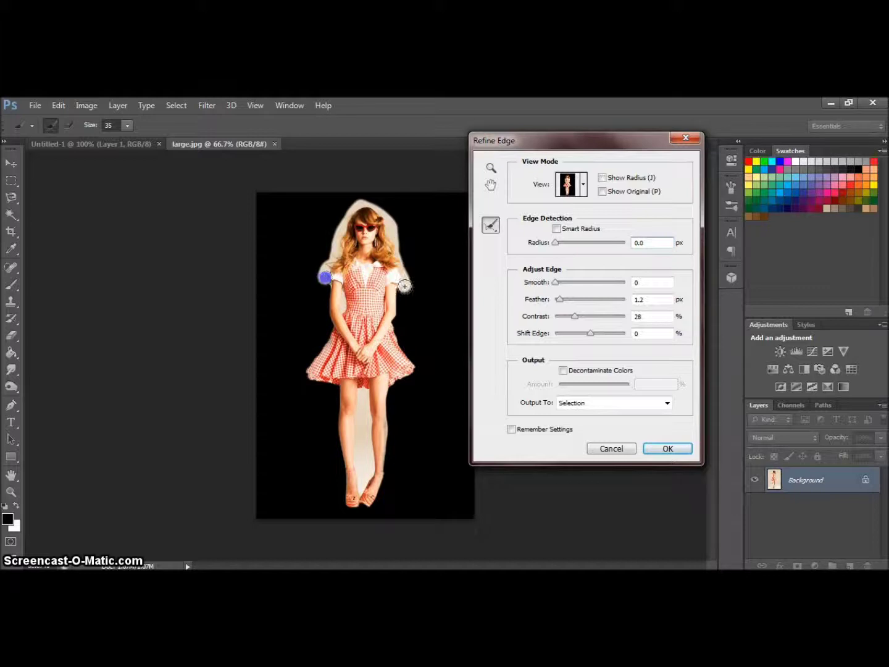
pyautogui.moveTo(404, 287); pyautogui.dragTo(405, 287)
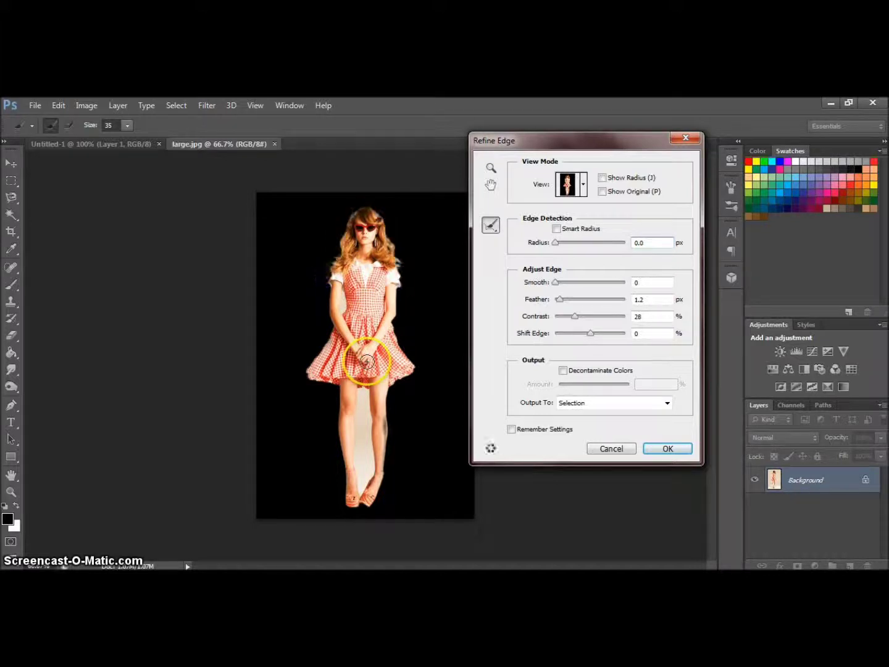
# Output the refined cutout to a new layer and apply it.
pyautogui.click(667, 403)
pyautogui.click(618, 435)
pyautogui.click(668, 448)
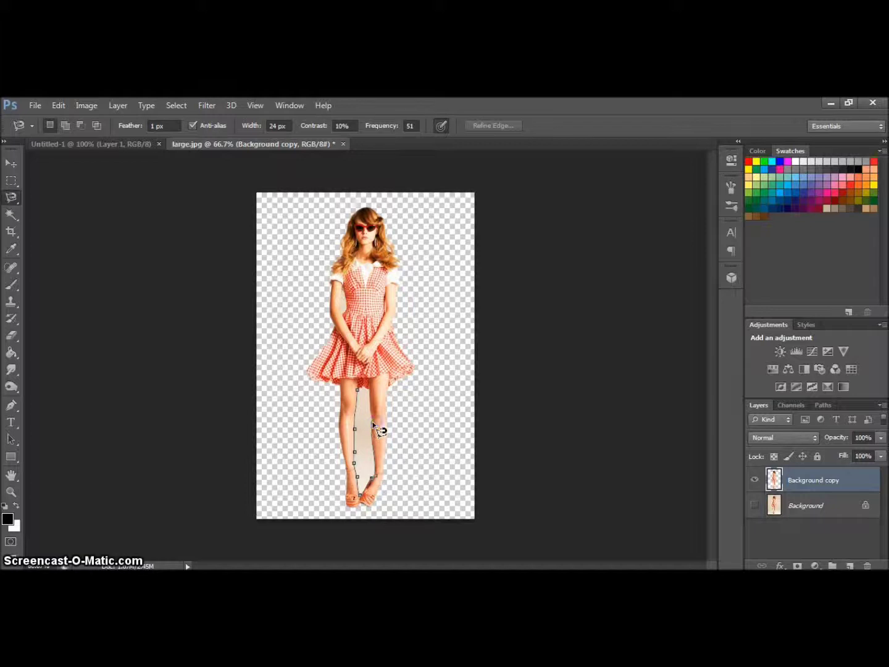
# Delete the light background between the legs and select the gap beside the arm.
pyautogui.click(357, 391)
pyautogui.press('Delete')
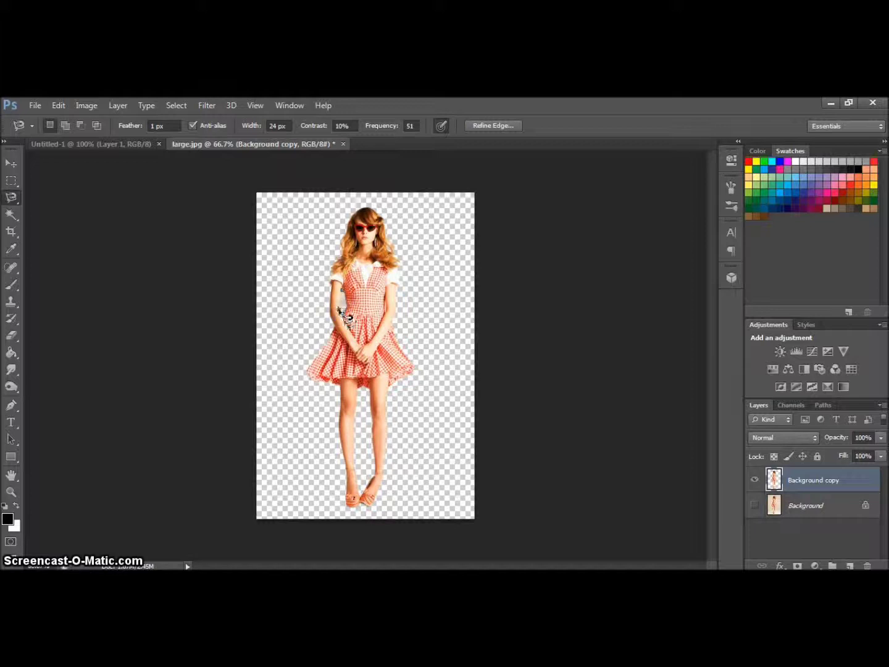
pyautogui.click(343, 295)
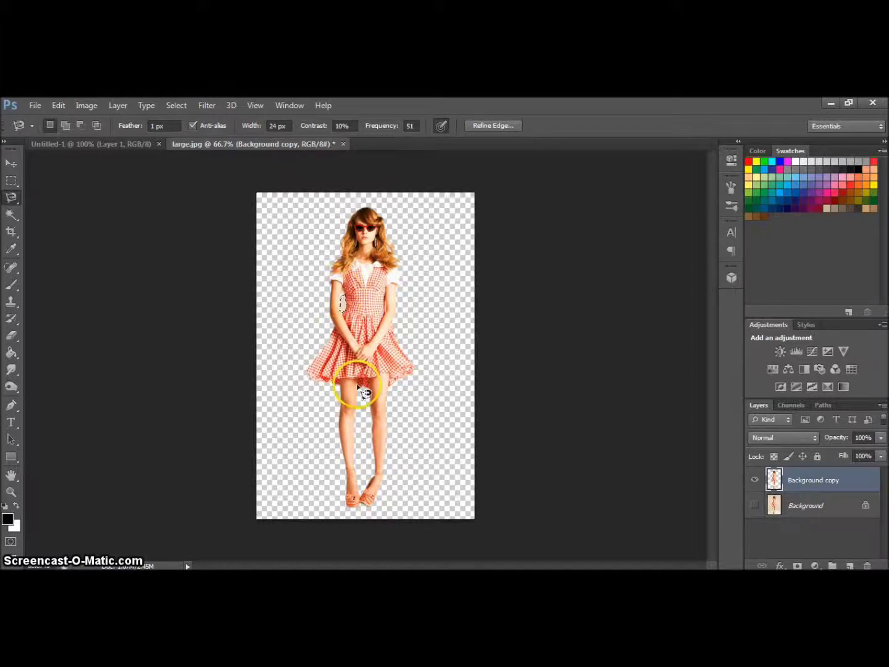
pyautogui.click(11, 180)
# Open red_carpet_04.jpg, then return to the blank poster document.
pyautogui.click(36, 105)
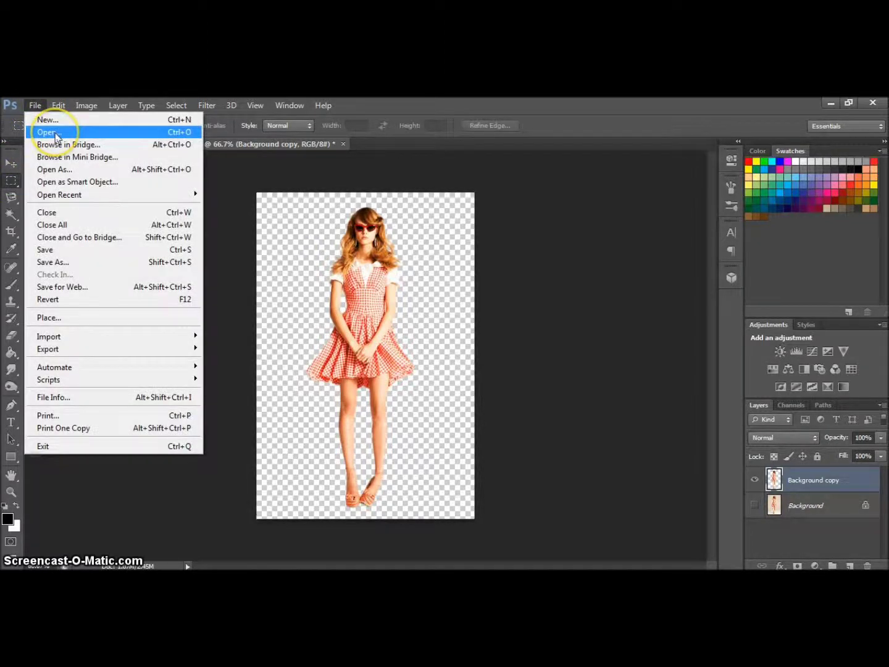
pyautogui.click(55, 133)
pyautogui.press('Escape')
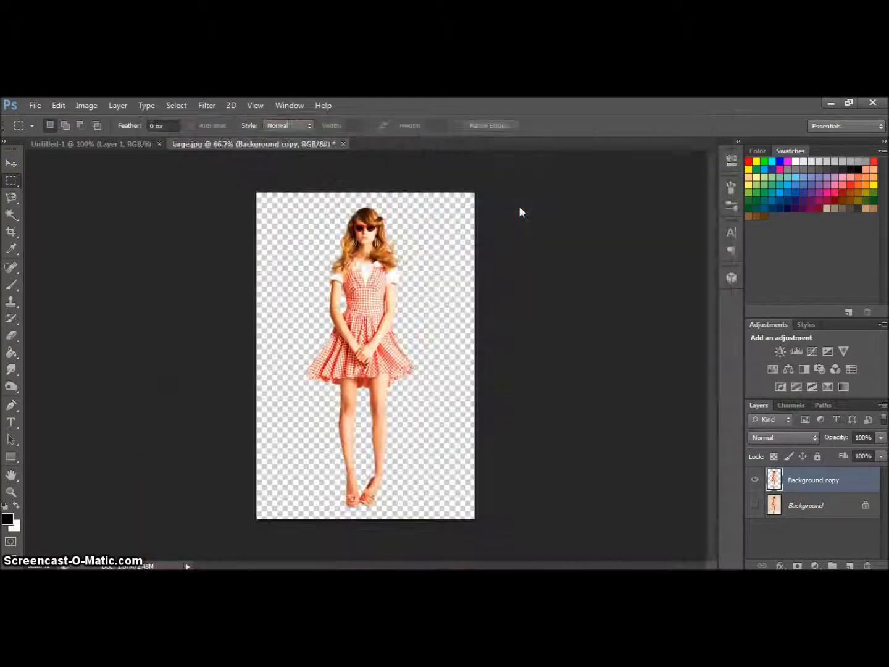
pyautogui.click(65, 144)
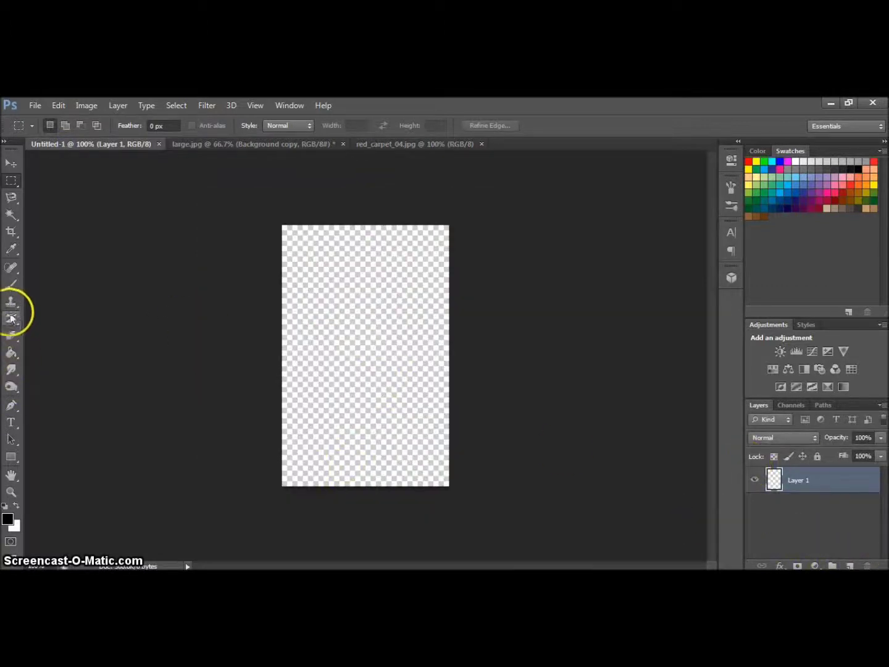
# Load the Skyline10 brush tip at 825 px.
pyautogui.click(10, 282)
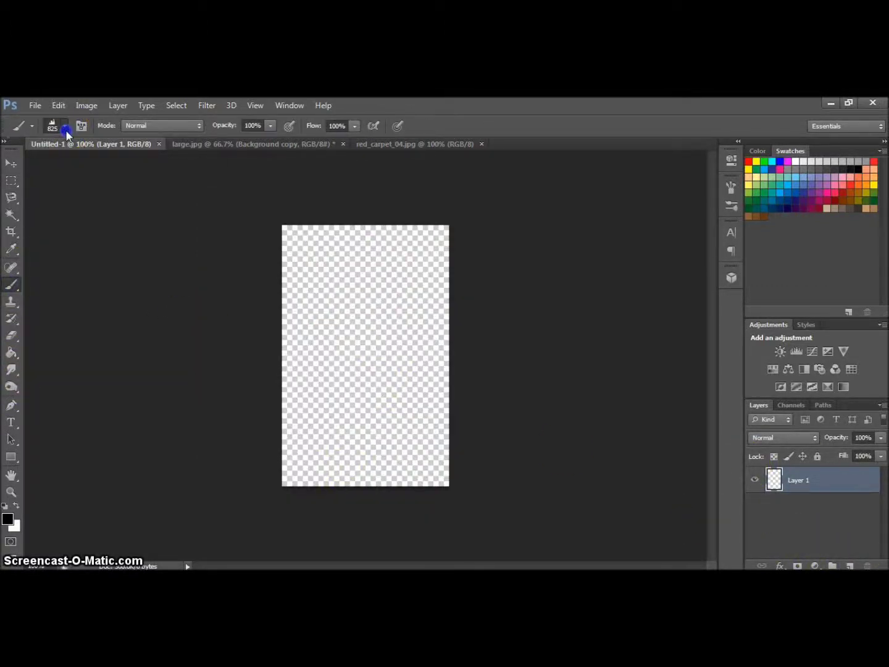
pyautogui.click(65, 130)
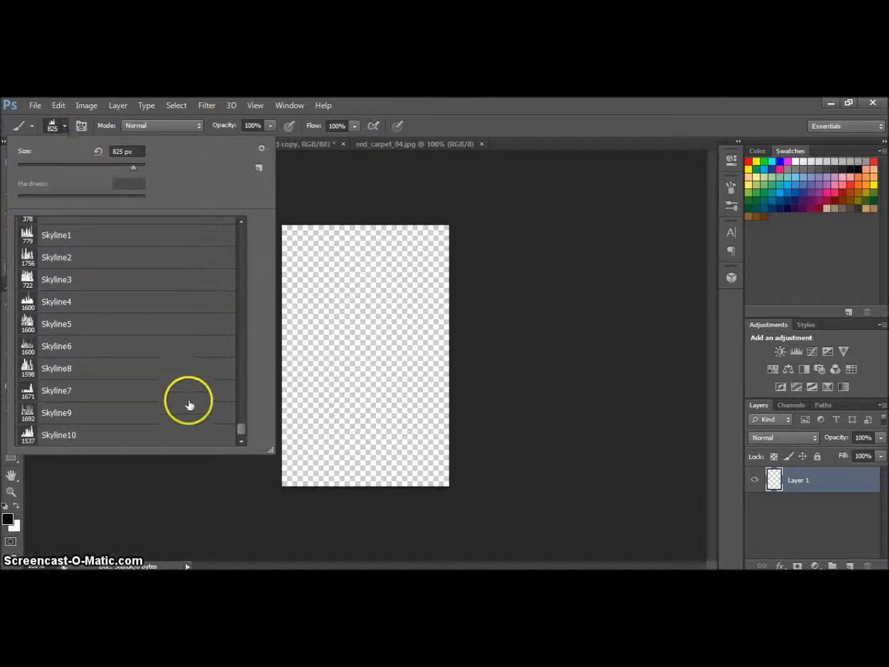
pyautogui.click(70, 415)
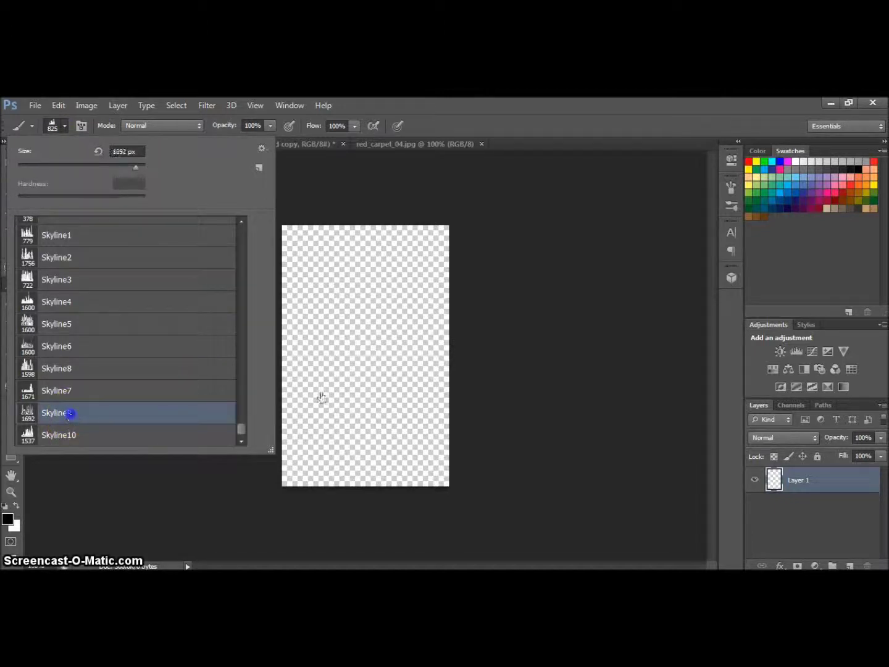
pyautogui.click(35, 434)
pyautogui.click(129, 151)
pyautogui.write('825')
pyautogui.press('Return')
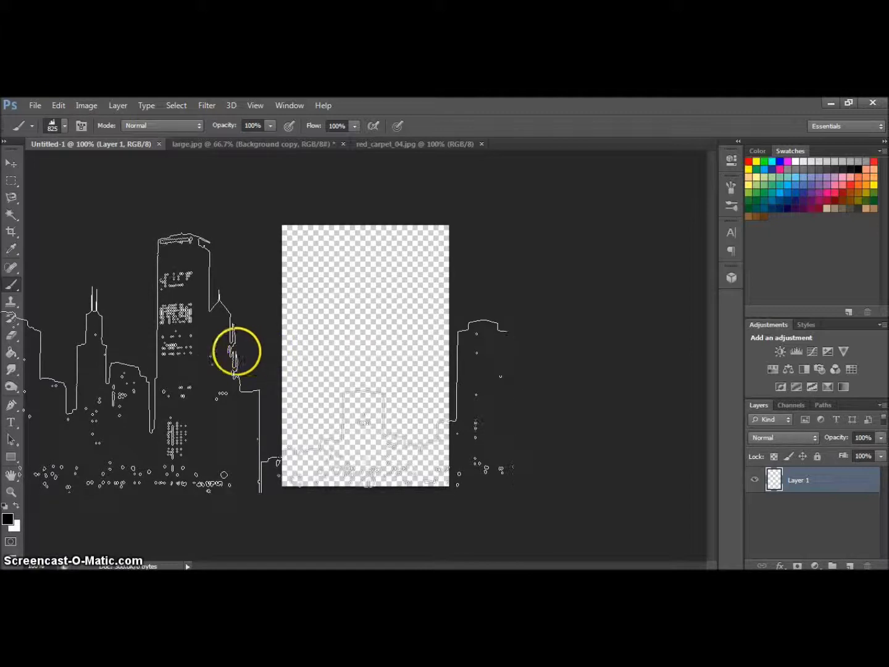
# Stamp a single black city skyline silhouette onto Layer 1 of the poster.
pyautogui.click(283, 347)
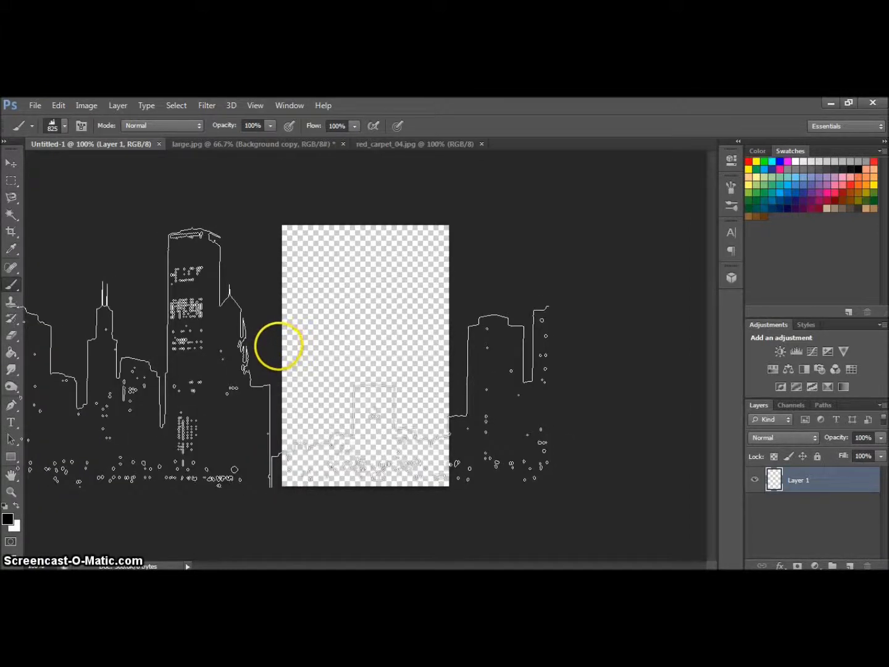
pyautogui.click(283, 347)
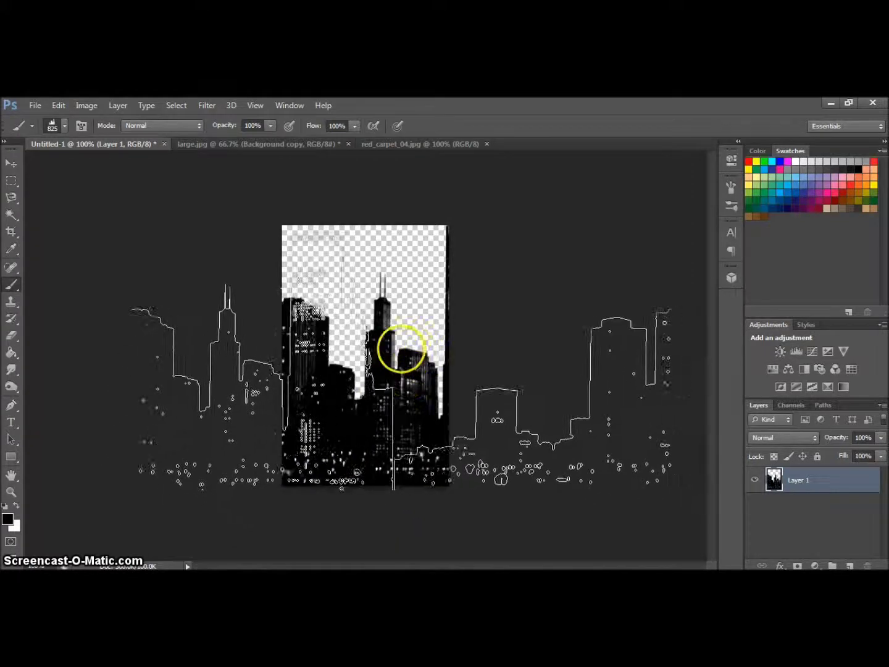
pyautogui.click(11, 162)
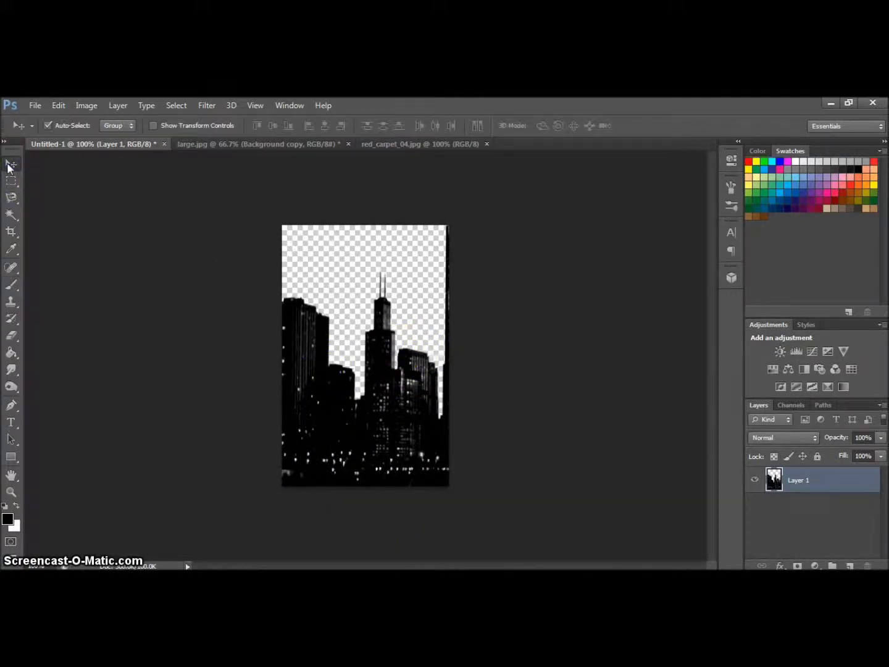
pyautogui.hotkey('ctrl', 'alt', 'z')
pyautogui.hotkey('ctrl', 'alt', 'z')
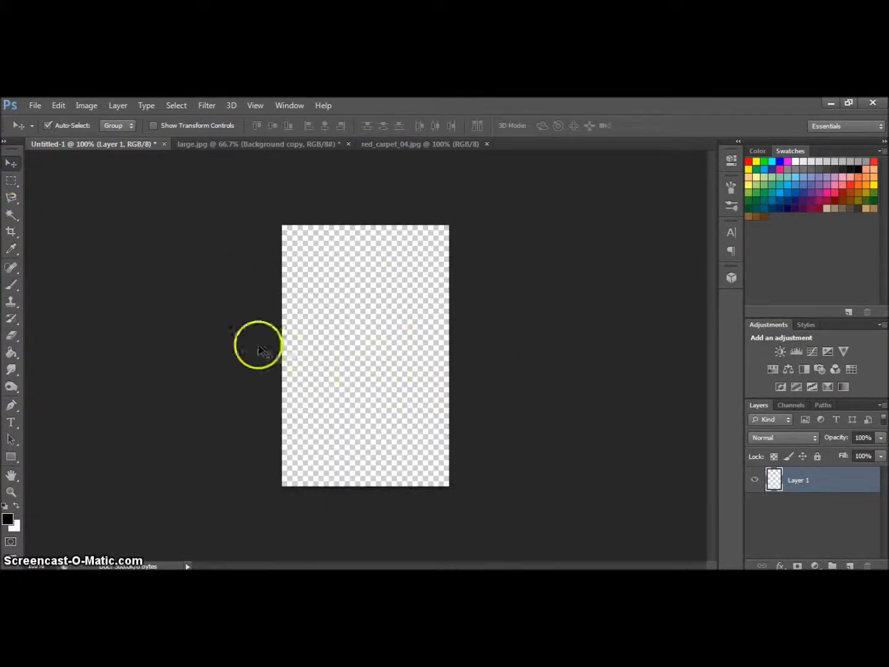
pyautogui.click(11, 285)
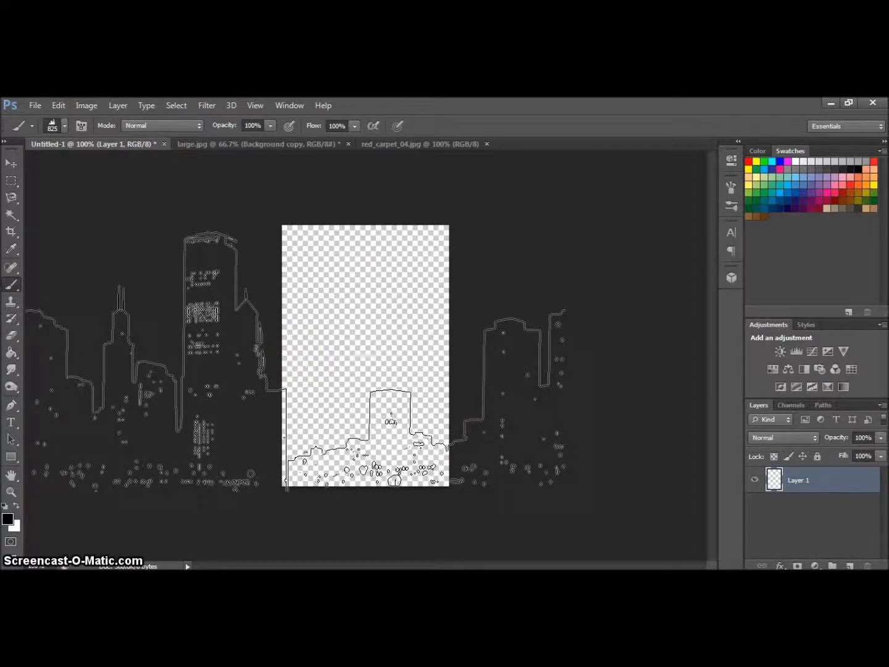
pyautogui.click(296, 350)
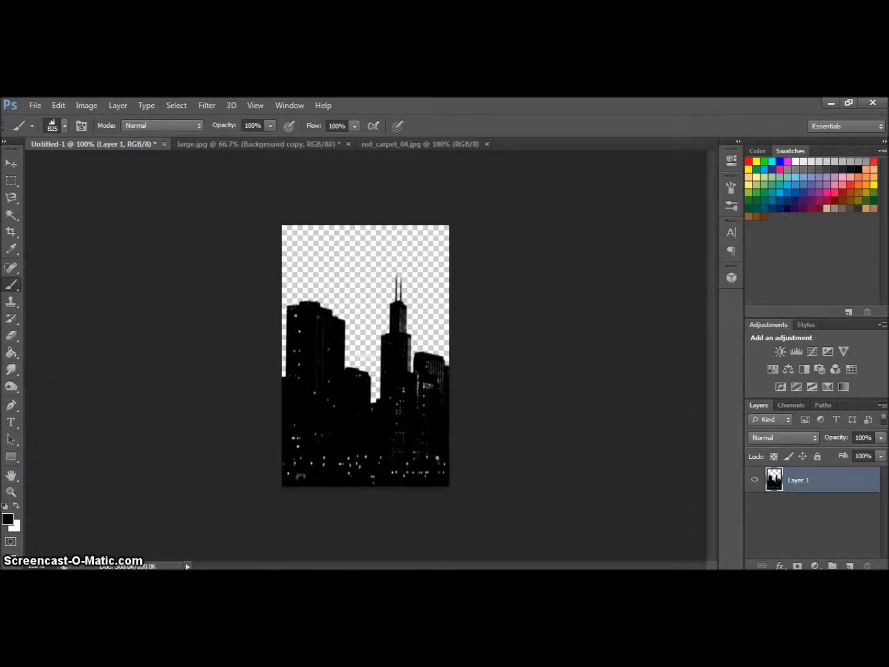
pyautogui.click(10, 167)
# Copy the red_carpet_04.jpg image into the poster and close its window.
pyautogui.moveTo(420, 143)
pyautogui.mouseDown()
pyautogui.moveTo(274, 232)
pyautogui.moveTo(150, 359)
pyautogui.mouseUp()
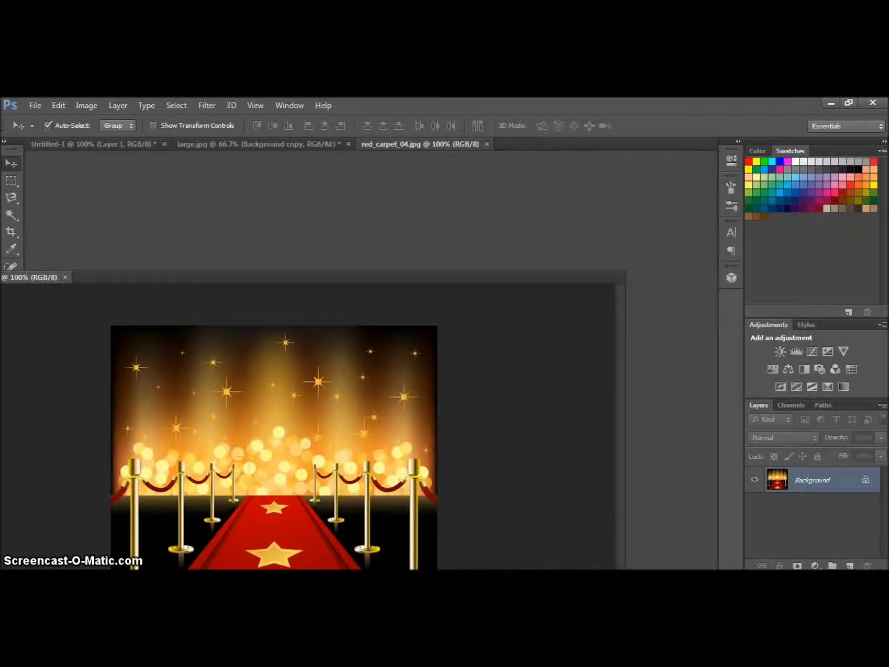
pyautogui.click(429, 336)
pyautogui.click(850, 564)
pyautogui.click(257, 452)
pyautogui.moveTo(776, 481)
pyautogui.mouseDown()
pyautogui.moveTo(787, 486)
pyautogui.moveTo(365, 355)
pyautogui.mouseUp()
pyautogui.click(254, 273)
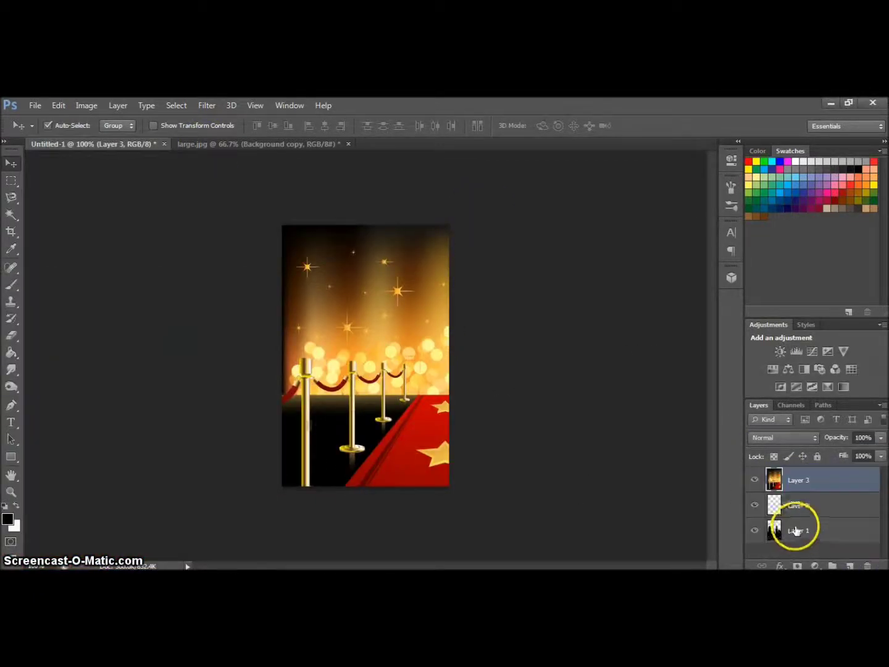
# Move the red-carpet layer below the skyline and centre the carpet on the poster.
pyautogui.moveTo(788, 476); pyautogui.dragTo(794, 537)
pyautogui.moveTo(365, 264)
pyautogui.mouseDown()
pyautogui.moveTo(312, 223)
pyautogui.moveTo(278, 162)
pyautogui.mouseUp()
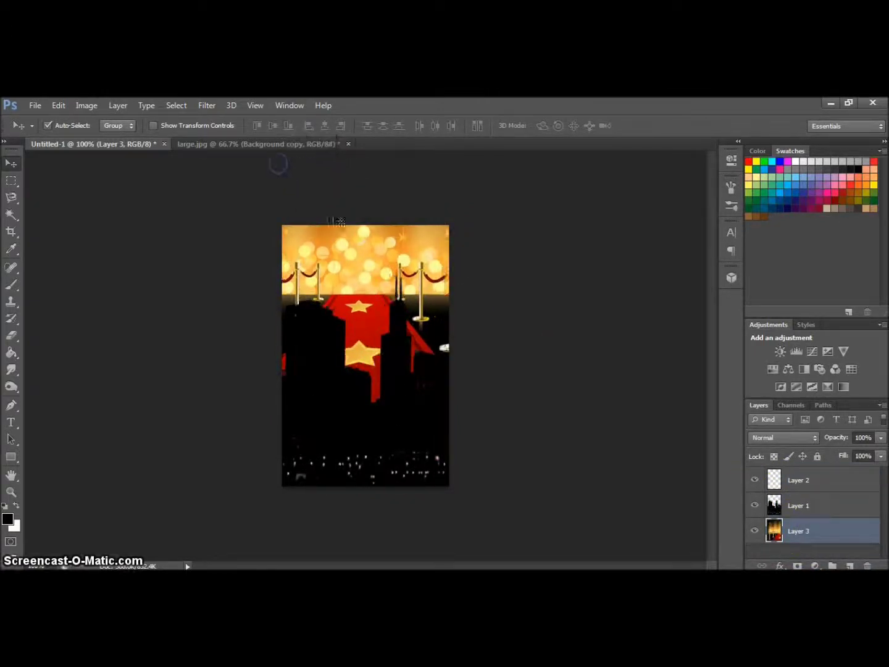
pyautogui.moveTo(372, 244)
pyautogui.mouseDown()
pyautogui.moveTo(363, 230)
pyautogui.moveTo(367, 241)
pyautogui.mouseUp()
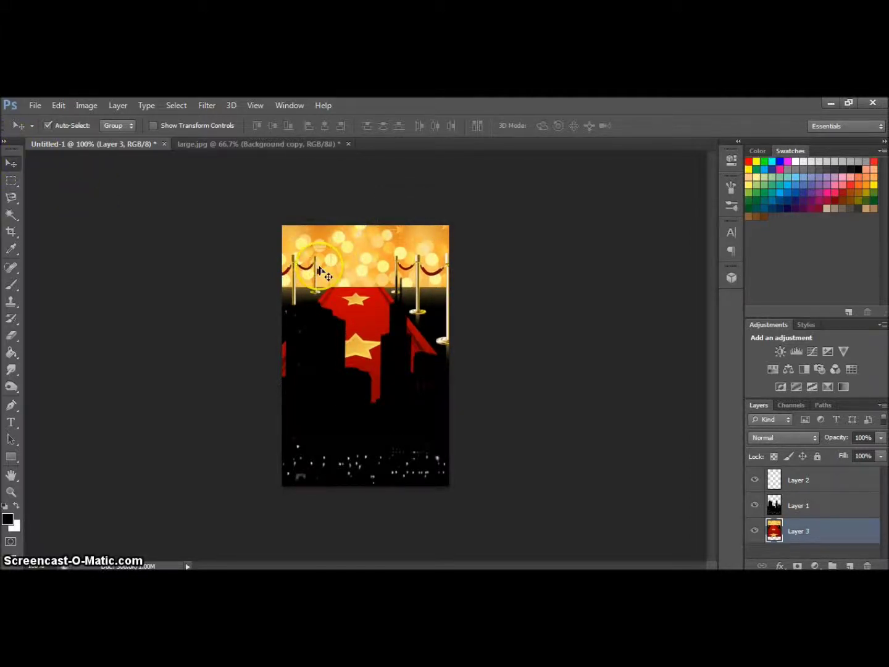
pyautogui.moveTo(219, 143)
pyautogui.mouseDown()
pyautogui.moveTo(126, 267)
pyautogui.moveTo(52, 290)
pyautogui.mouseUp()
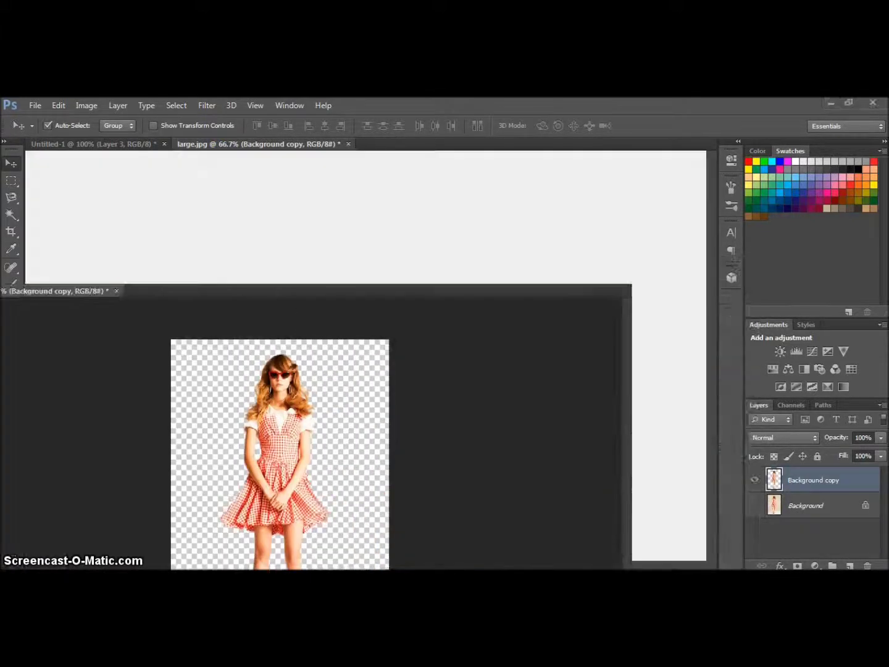
# Copy the girl cutout above the skyline, delete empty Layer 2, and move her left.
pyautogui.moveTo(627, 393); pyautogui.dragTo(169, 393)
pyautogui.click(791, 480)
pyautogui.moveTo(791, 479); pyautogui.dragTo(618, 479)
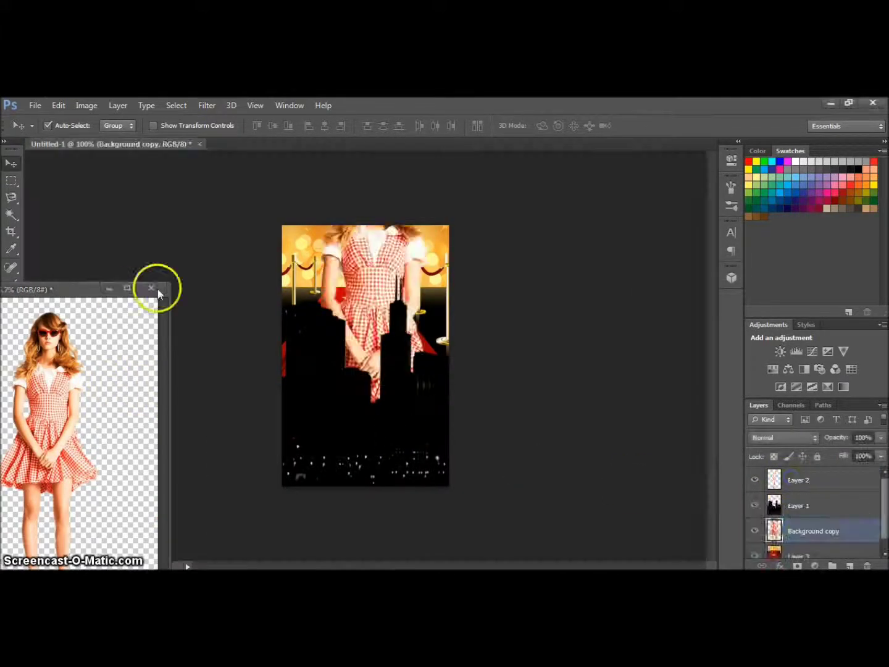
pyautogui.moveTo(804, 529); pyautogui.dragTo(802, 494)
pyautogui.click(799, 481)
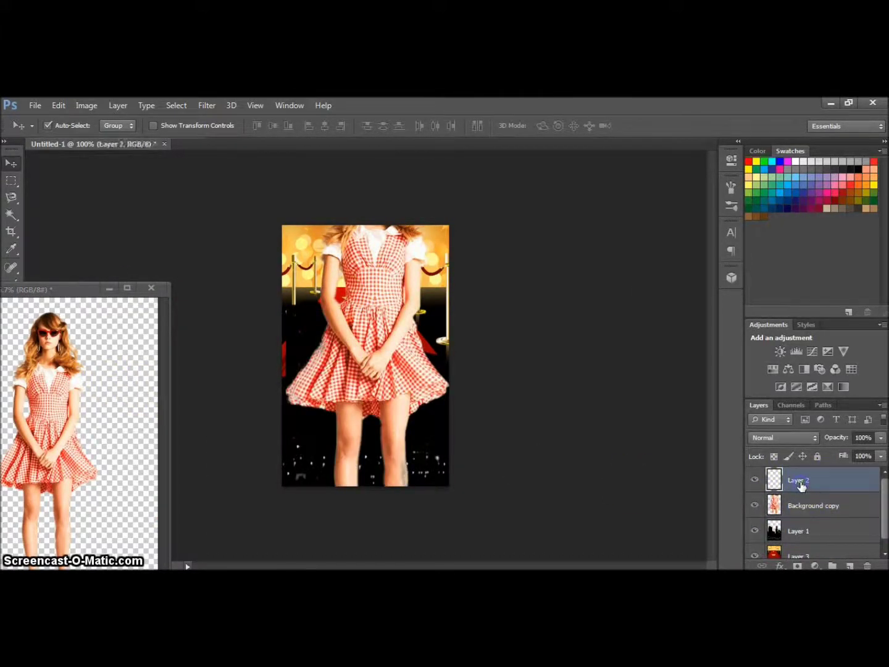
pyautogui.press('Delete')
pyautogui.moveTo(407, 311)
pyautogui.mouseDown()
pyautogui.moveTo(328, 370)
pyautogui.moveTo(344, 375)
pyautogui.mouseUp()
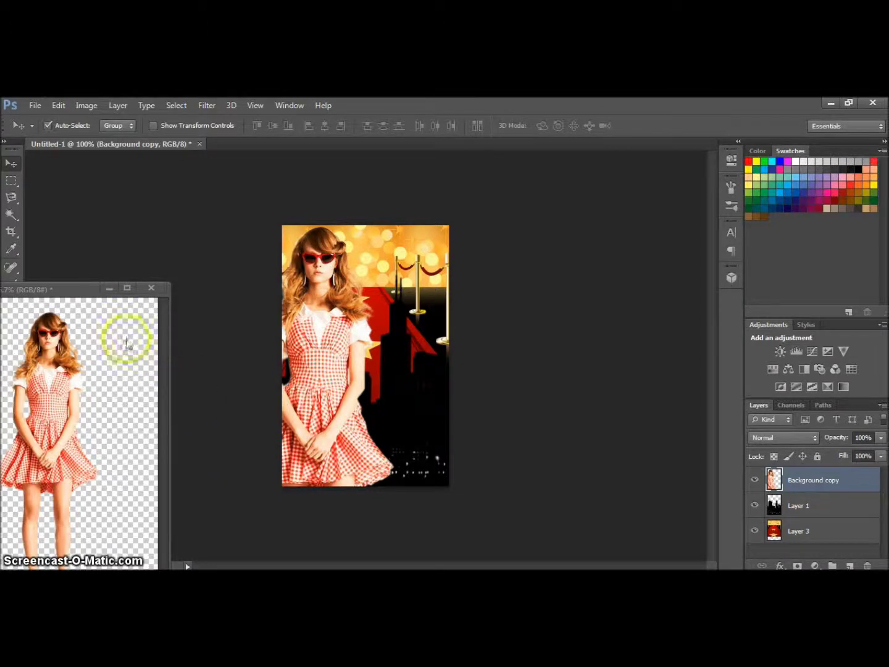
# Close large.jpg without saving changes.
pyautogui.moveTo(87, 292); pyautogui.dragTo(311, 172)
pyautogui.click(348, 169)
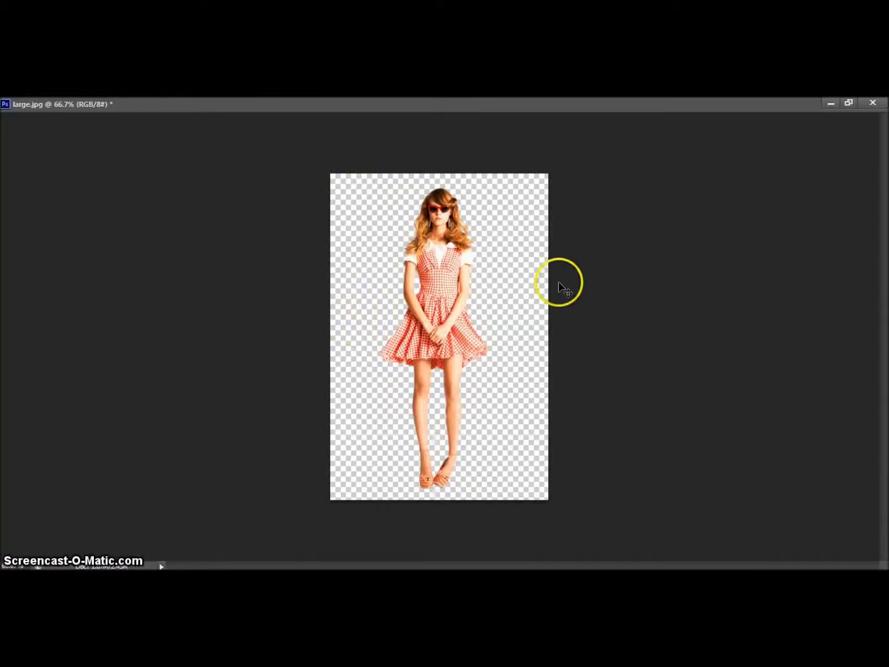
pyautogui.click(871, 103)
pyautogui.click(447, 281)
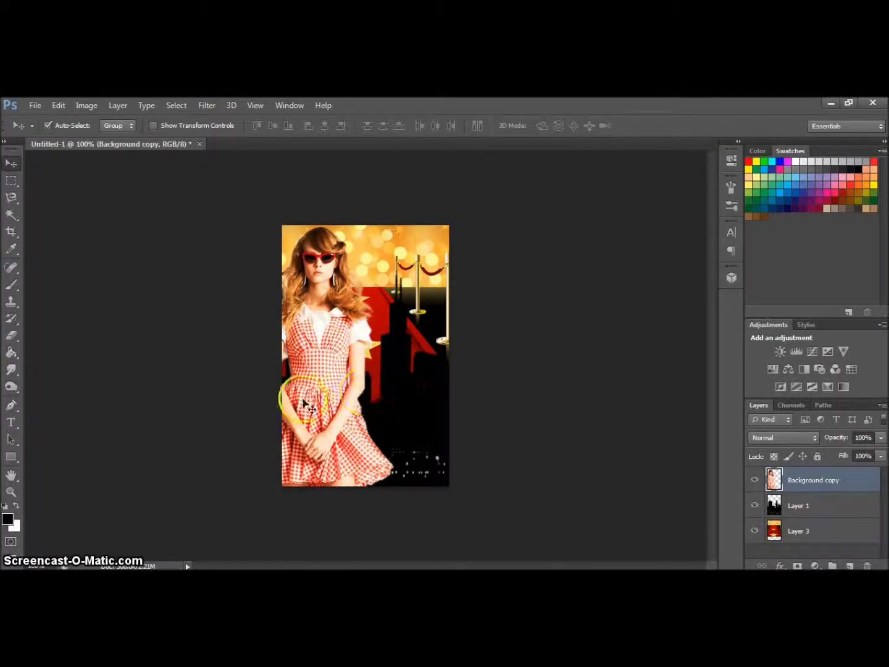
# Open the colour-effects PSD, copy its Group 1 onto the poster, and close it.
pyautogui.click(35, 105)
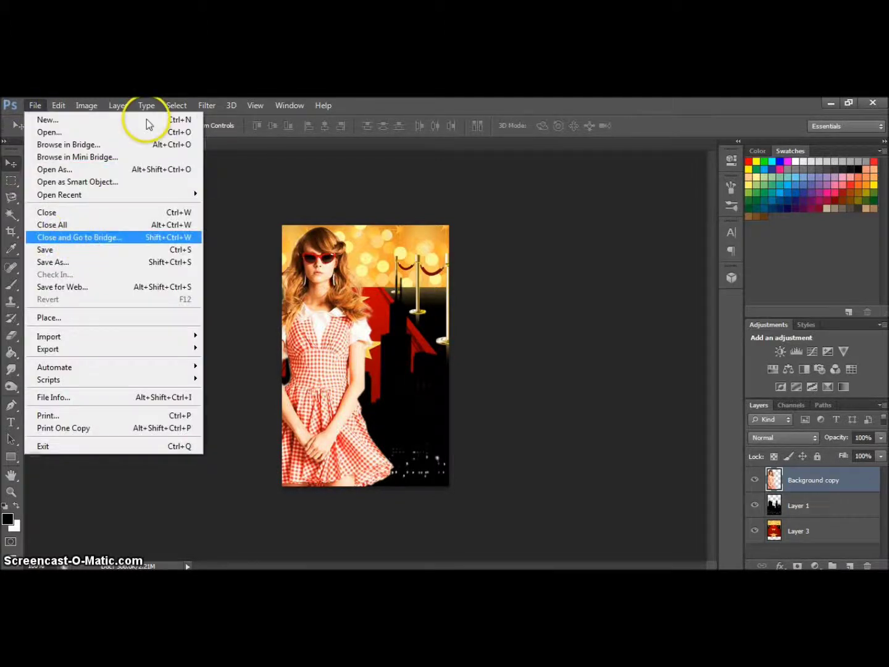
pyautogui.click(56, 132)
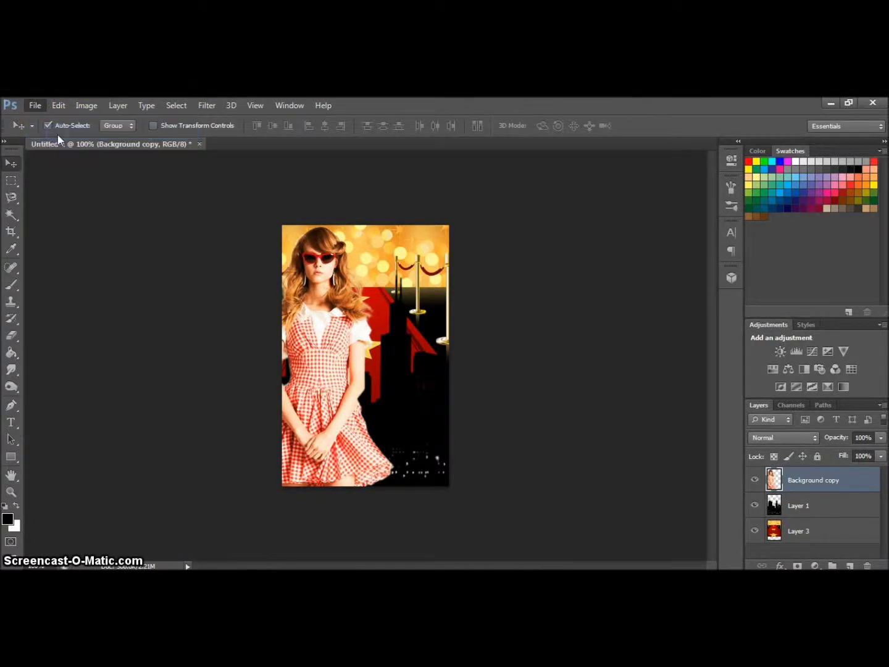
pyautogui.doubleClick(454, 201)
pyautogui.moveTo(342, 144); pyautogui.dragTo(52, 230)
pyautogui.moveTo(763, 502); pyautogui.dragTo(481, 401)
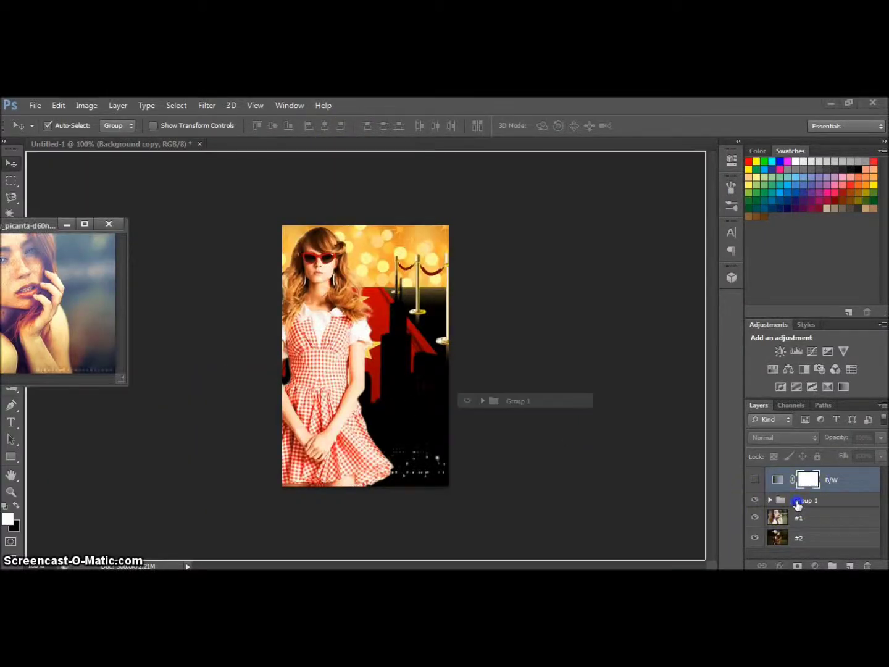
pyautogui.click(108, 224)
# Lower Group 1's opacity to 68%.
pyautogui.click(881, 438)
pyautogui.moveTo(862, 452); pyautogui.dragTo(862, 453)
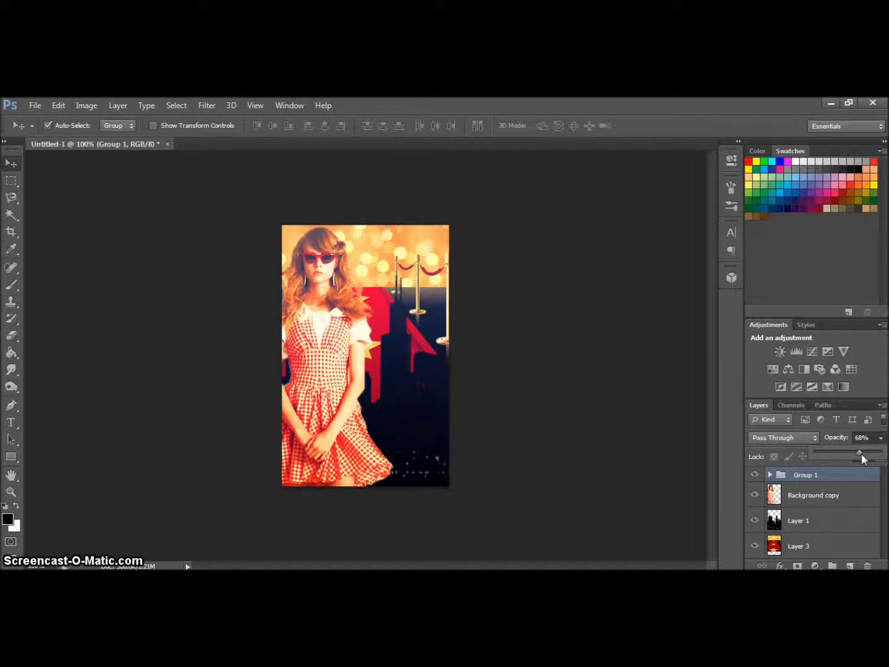
pyautogui.click(821, 520)
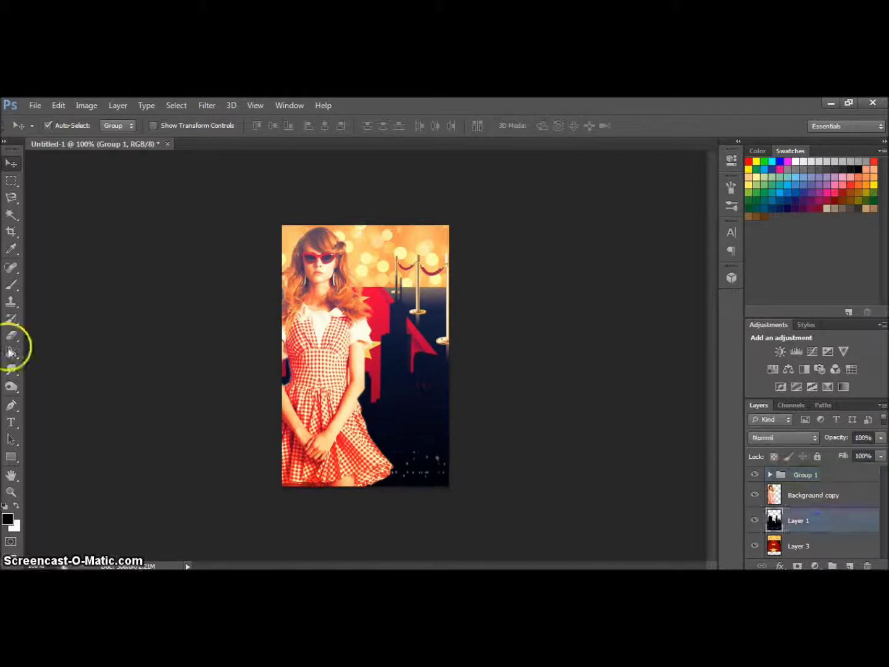
# Start a text box on the poster with a pale gold colour sampled from the bokeh.
pyautogui.click(10, 422)
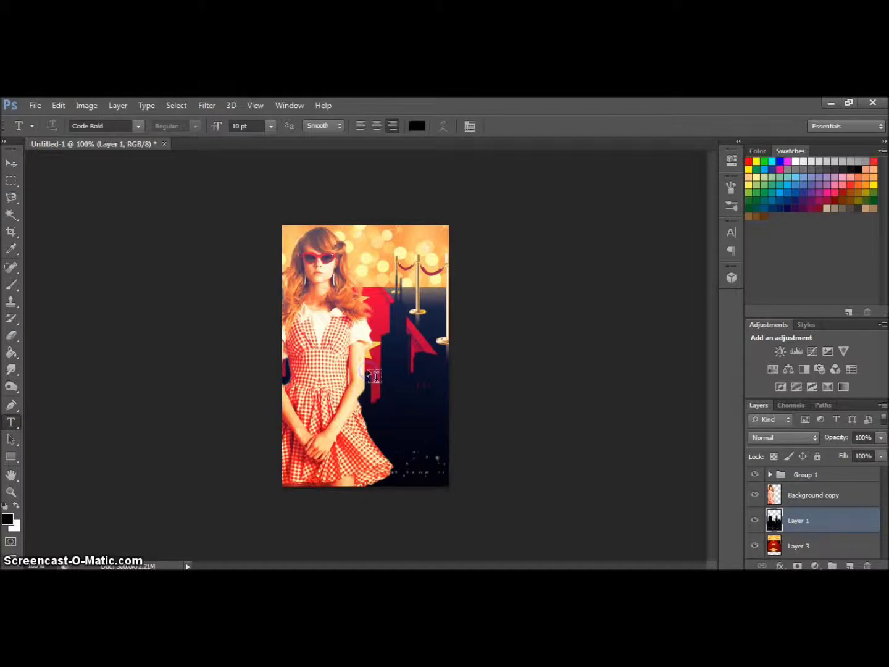
pyautogui.click(369, 373)
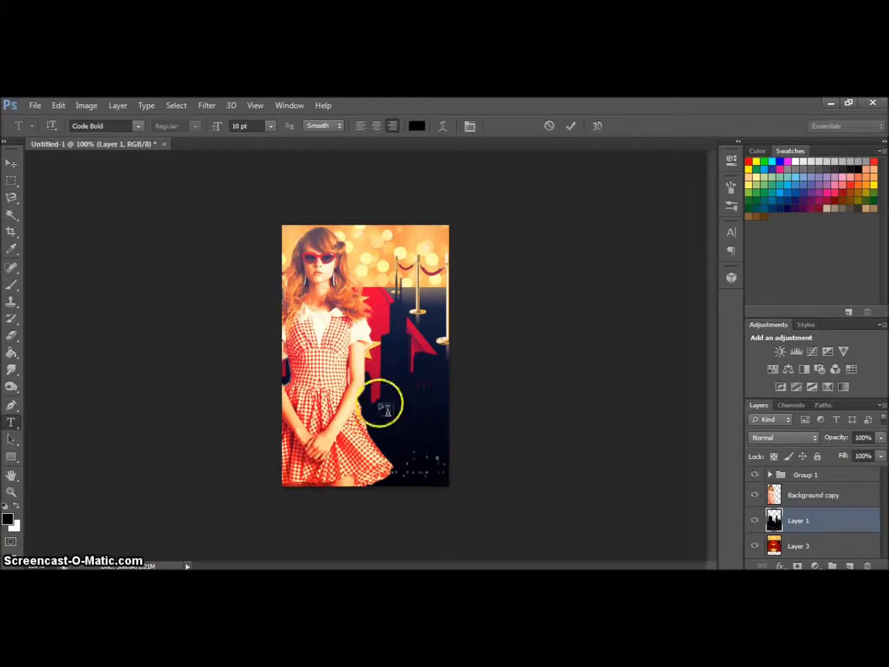
pyautogui.click(389, 125)
pyautogui.click(415, 126)
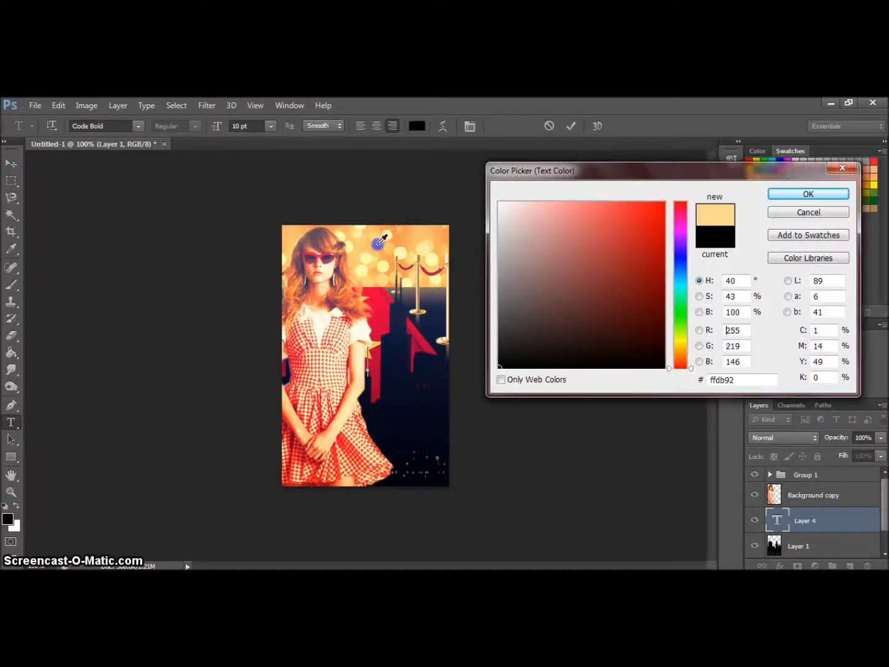
pyautogui.click(803, 192)
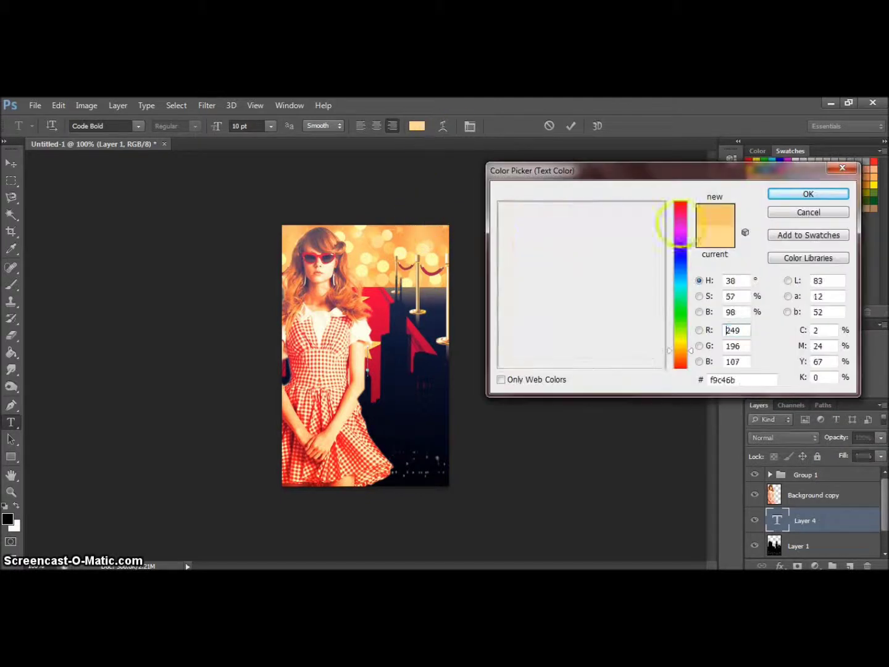
pyautogui.click(780, 192)
# Size the SAMMIE title down to 11 pt, move it right, and commit it.
pyautogui.click(270, 125)
pyautogui.click(260, 401)
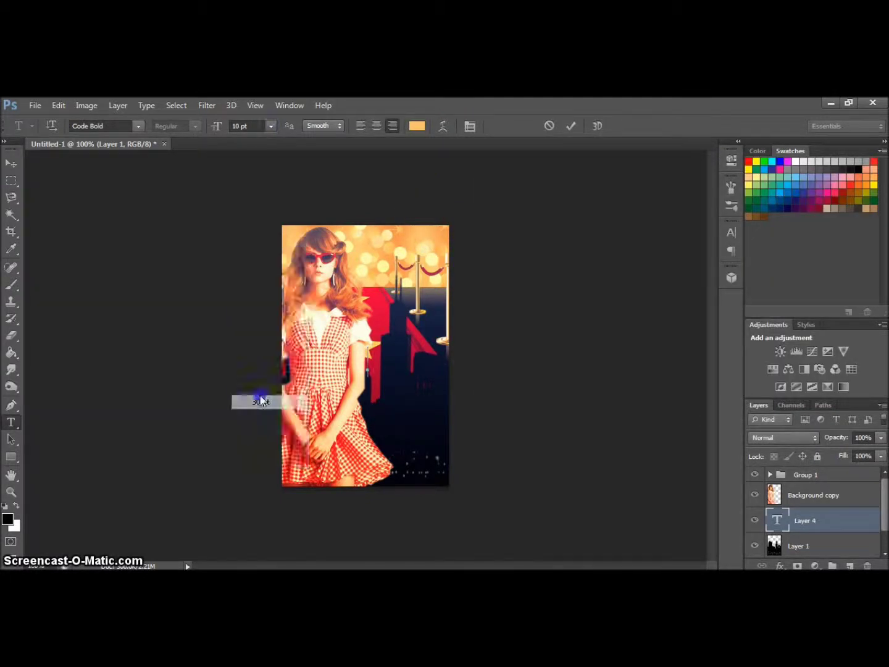
pyautogui.moveTo(388, 207); pyautogui.dragTo(604, 353)
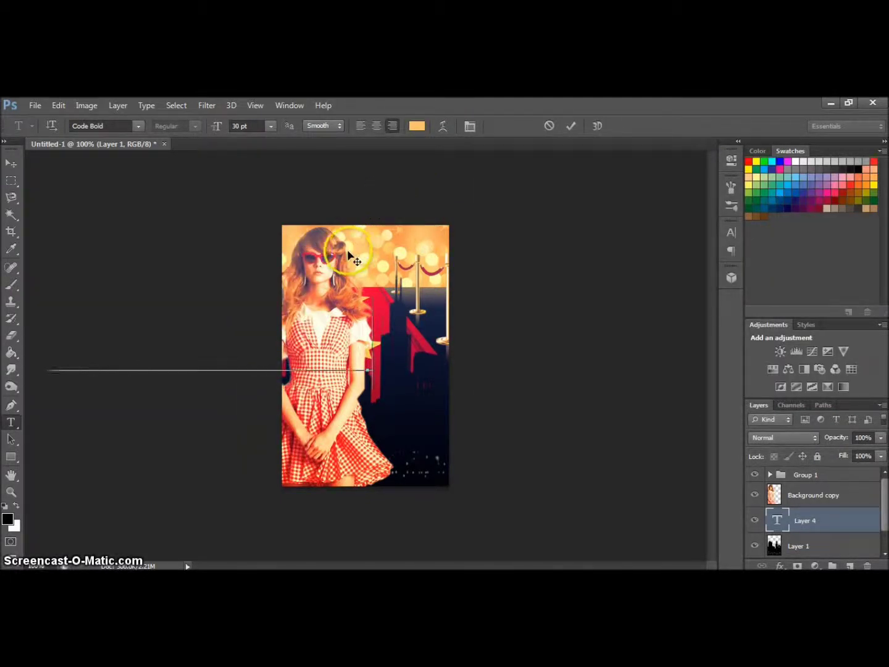
pyautogui.click(270, 126)
pyautogui.click(263, 276)
pyautogui.click(264, 121)
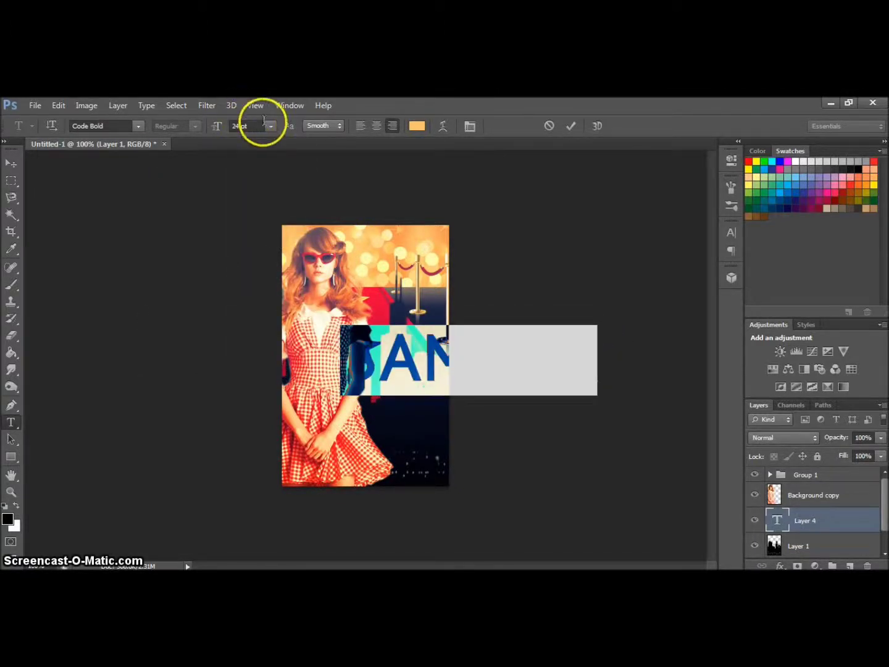
pyautogui.click(250, 245)
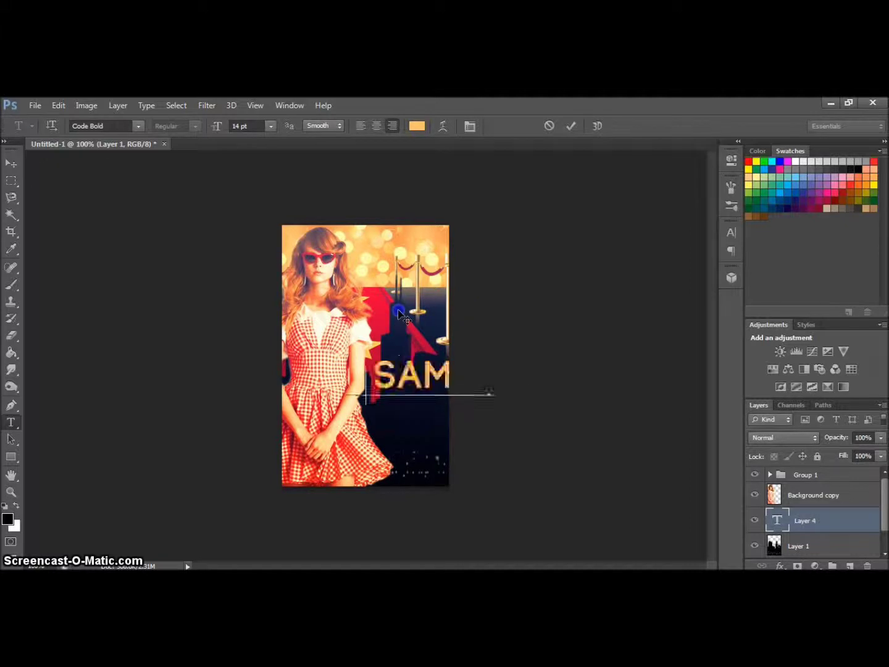
pyautogui.click(270, 126)
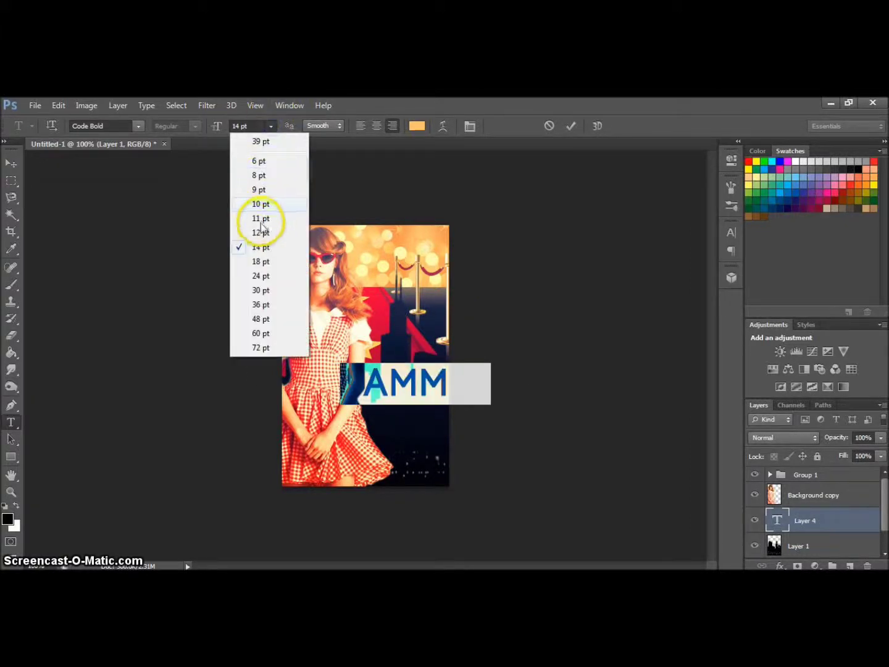
pyautogui.click(260, 219)
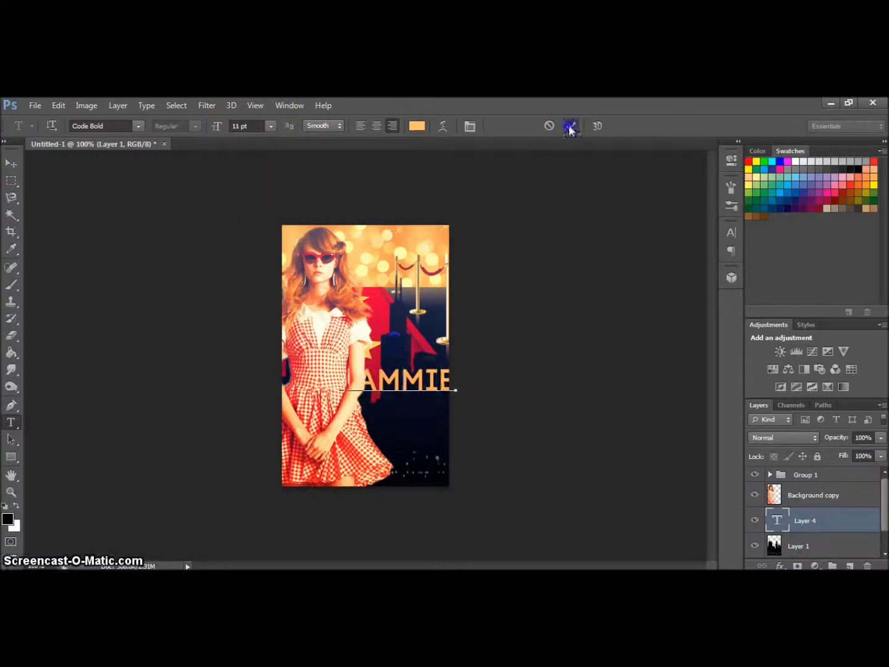
pyautogui.click(307, 333)
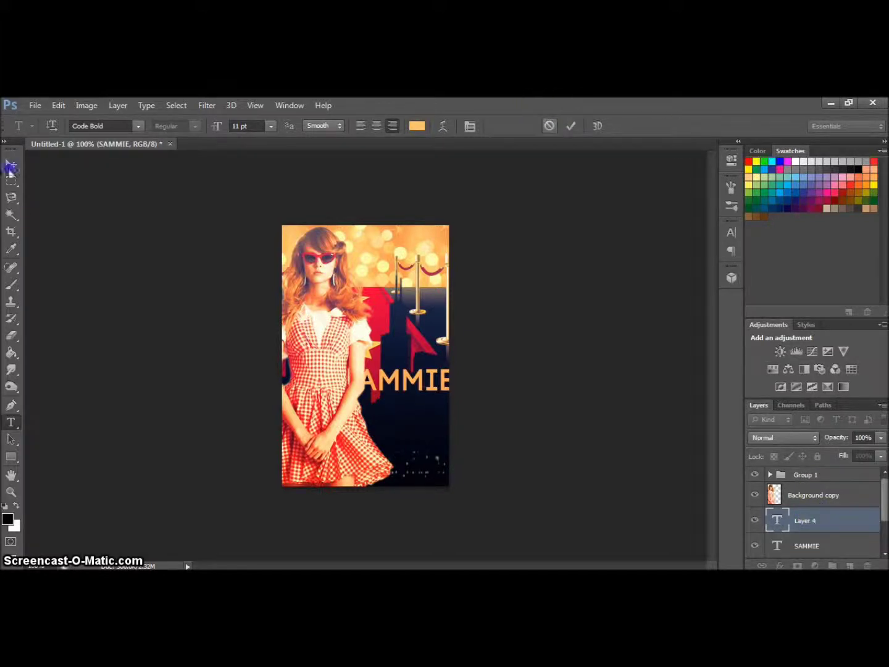
# Switch to the Move tool and select the girl photo layer.
pyautogui.click(12, 165)
pyautogui.click(303, 427)
pyautogui.click(417, 414)
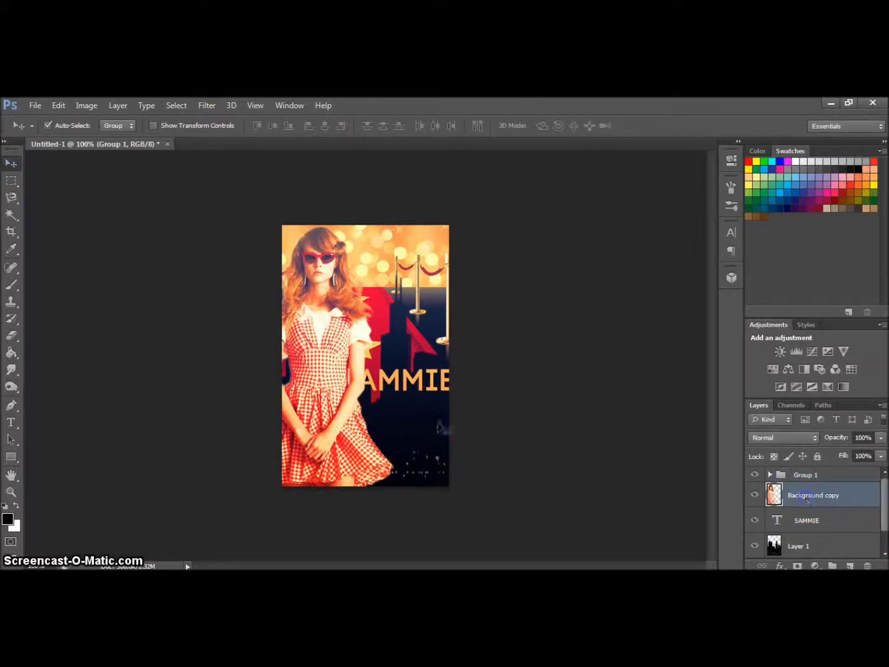
# Shift the girl slightly left and rearrange the girl layer and Group 1.
pyautogui.moveTo(324, 404); pyautogui.dragTo(317, 403)
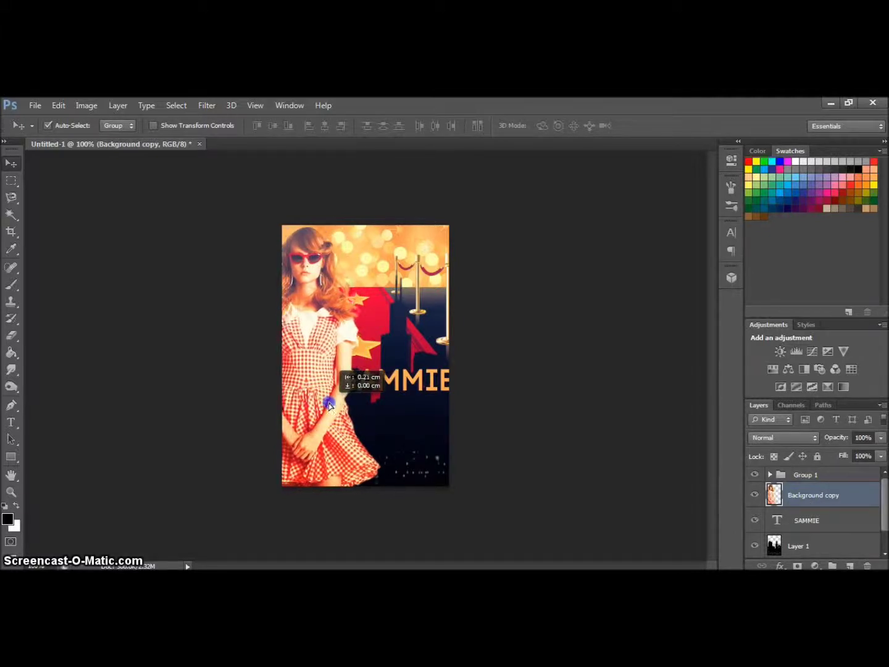
pyautogui.keyDown('shift'); pyautogui.click(467, 429); pyautogui.keyUp('shift')
pyautogui.moveTo(794, 486); pyautogui.dragTo(780, 512)
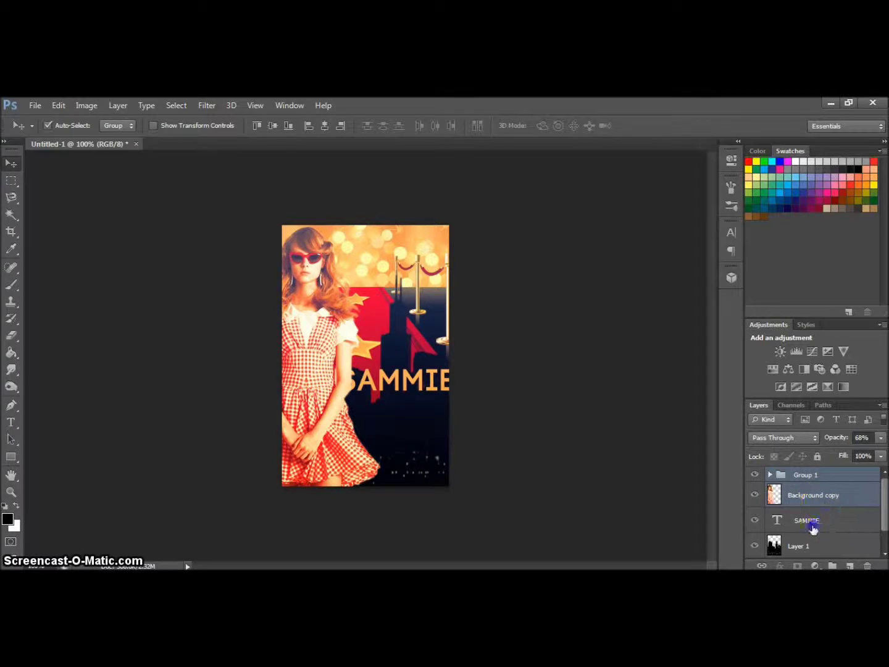
pyautogui.moveTo(780, 513); pyautogui.dragTo(806, 525)
# Reduce the SAMMIE title's font size to 9 pt.
pyautogui.click(388, 381)
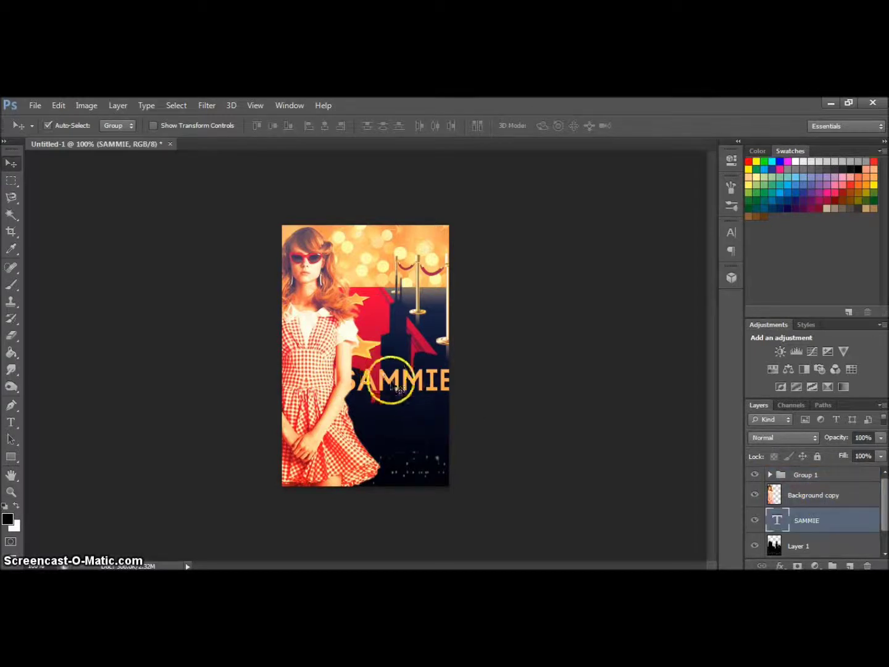
pyautogui.click(11, 422)
pyautogui.doubleClick(414, 387)
pyautogui.click(270, 125)
pyautogui.click(264, 200)
pyautogui.click(417, 377)
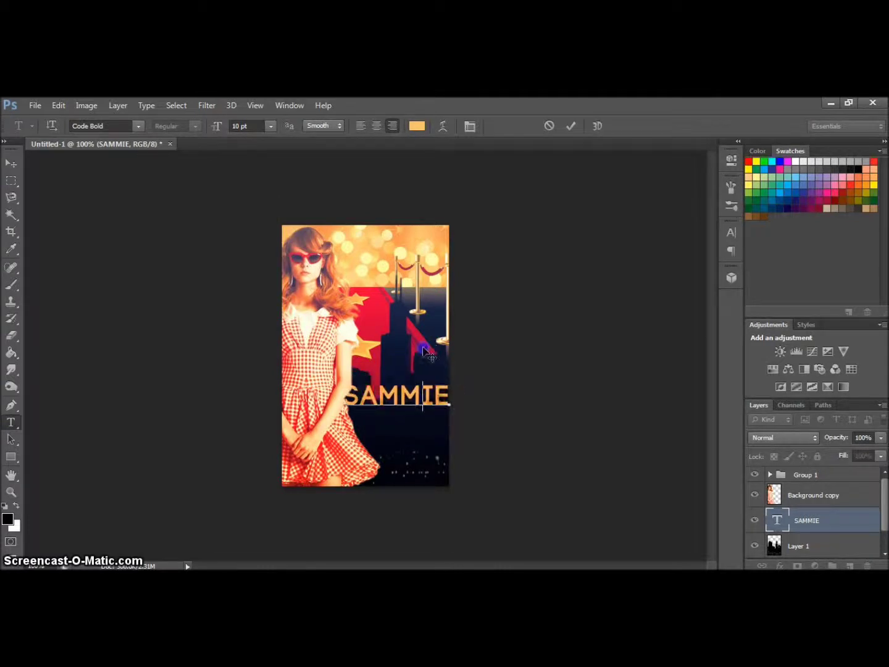
pyautogui.moveTo(442, 393); pyautogui.dragTo(344, 393)
pyautogui.click(239, 125)
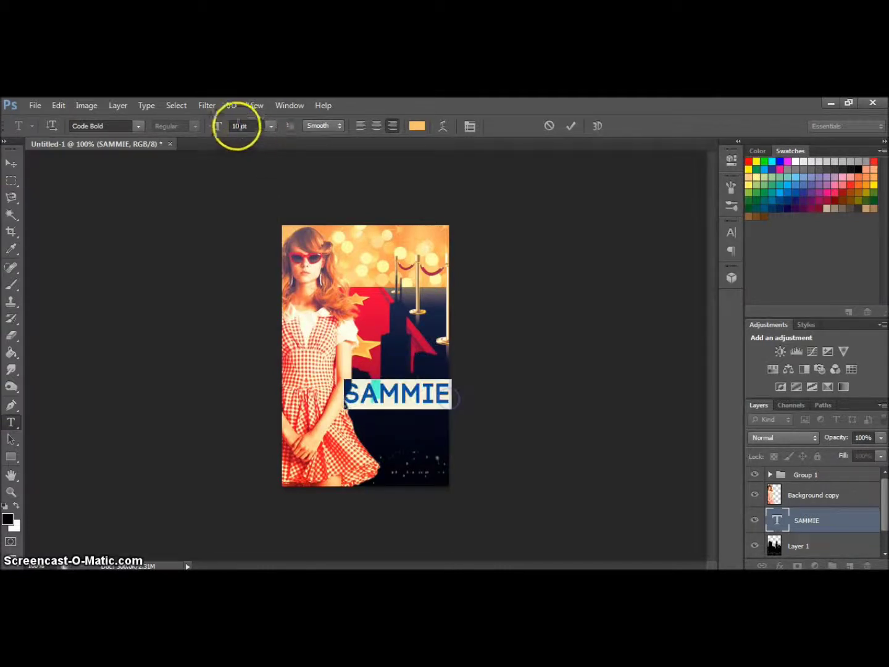
pyautogui.press('Down')
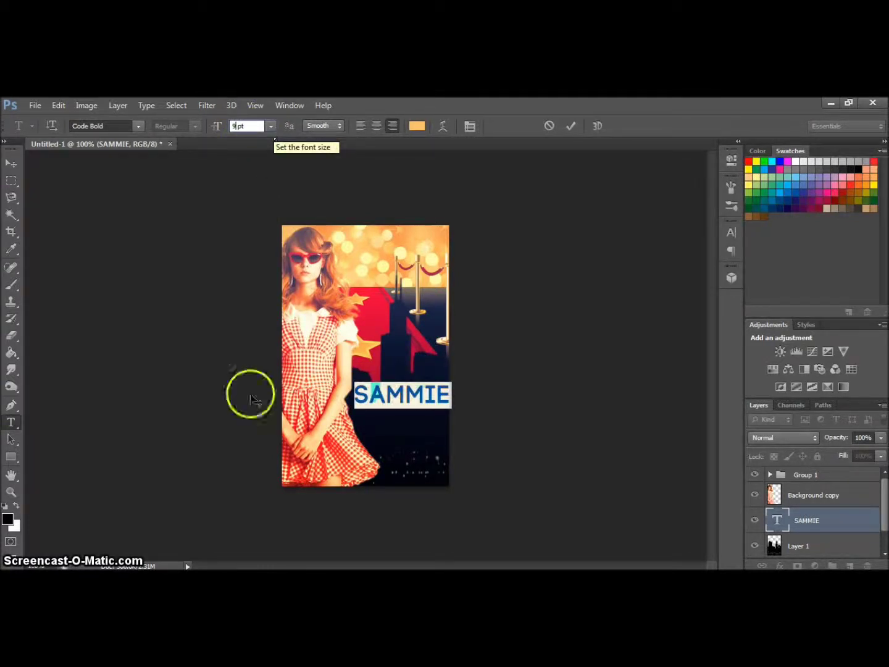
# Nudge the SAMMIE title slightly lower and commit the edit.
pyautogui.click(399, 378)
pyautogui.hotkey('ctrl', 'Down')
pyautogui.hotkey('ctrl', 'Down')
pyautogui.hotkey('ctrl', 'Down')
pyautogui.hotkey('ctrl', 'Down')
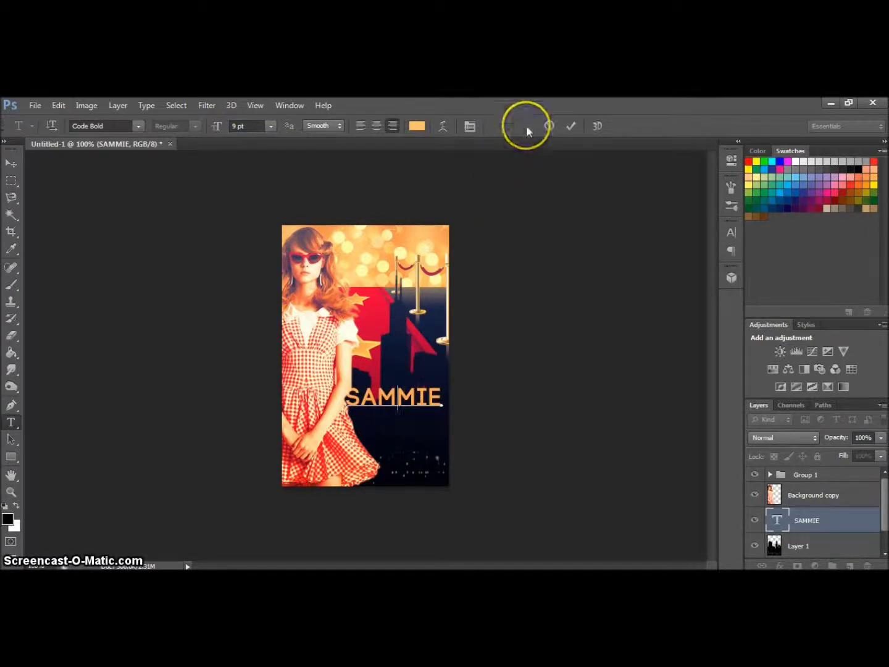
pyautogui.click(571, 126)
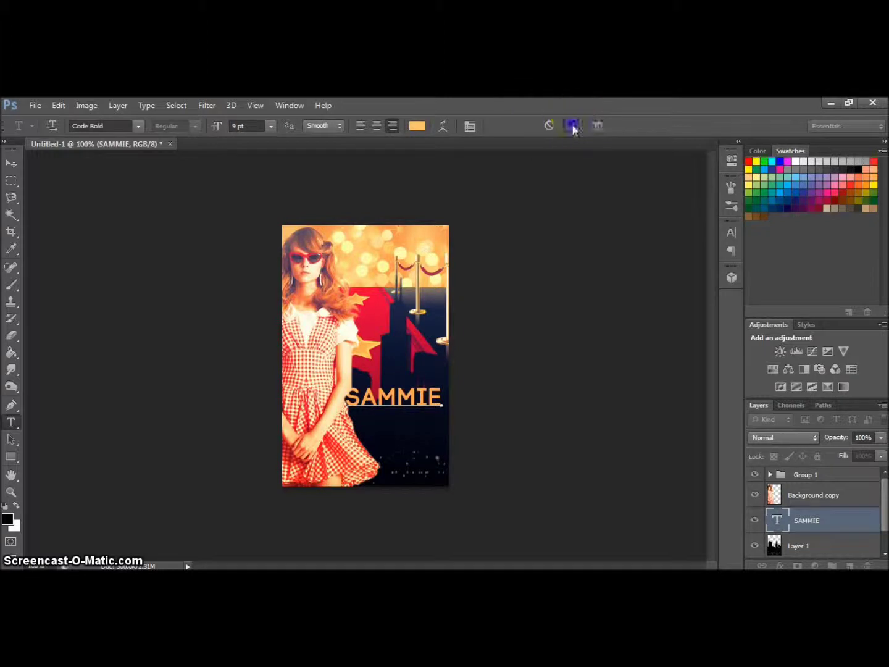
pyautogui.click(827, 546)
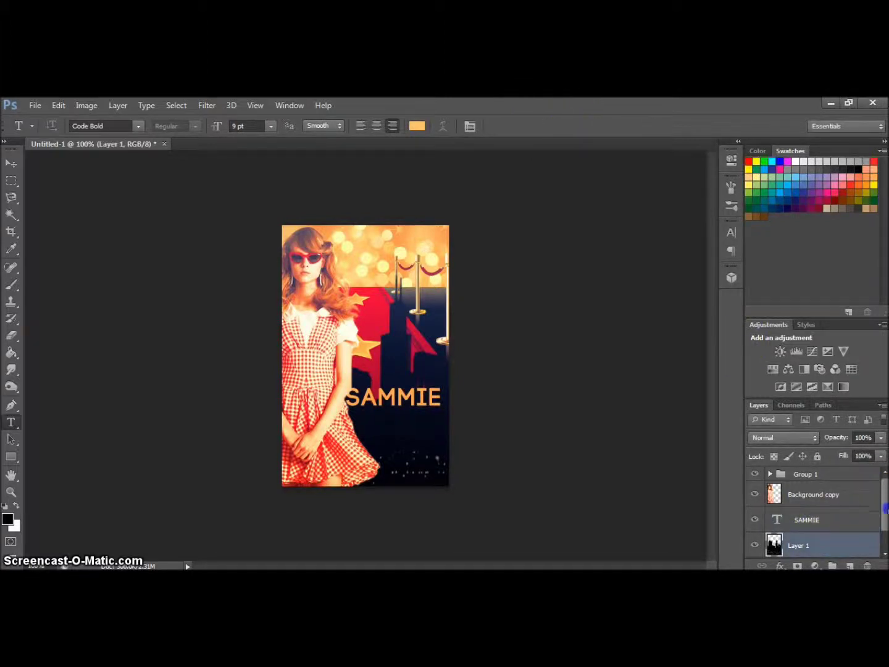
# Scale the Layer 3 bokeh lights image down to about 71% and move it right and down.
pyautogui.scroll(-1, 885, 507)
pyautogui.click(803, 545)
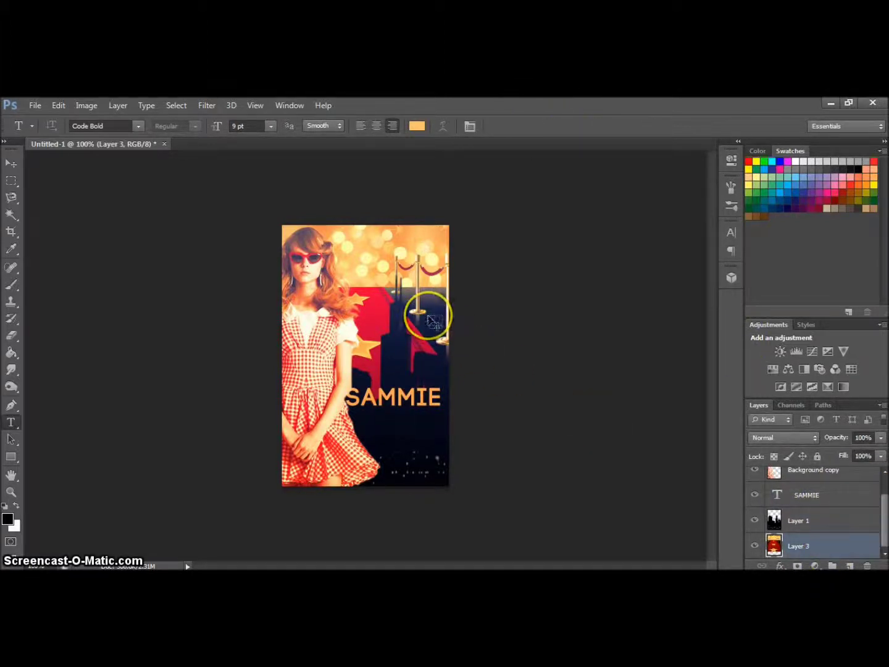
pyautogui.hotkey('ctrl', 't')
pyautogui.moveTo(518, 441); pyautogui.dragTo(424, 350)
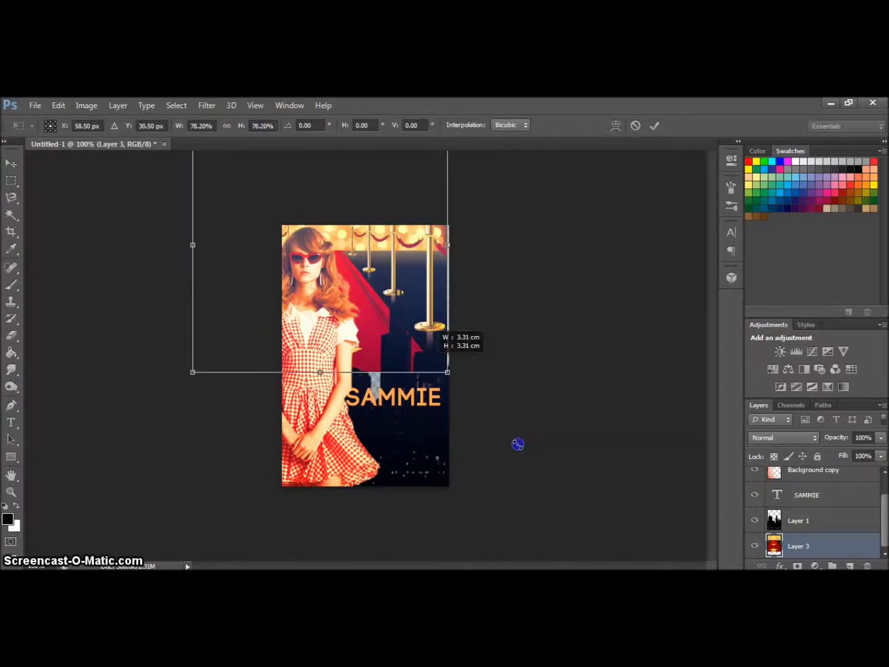
pyautogui.moveTo(397, 311)
pyautogui.mouseDown()
pyautogui.moveTo(346, 197)
pyautogui.moveTo(353, 204)
pyautogui.mouseUp()
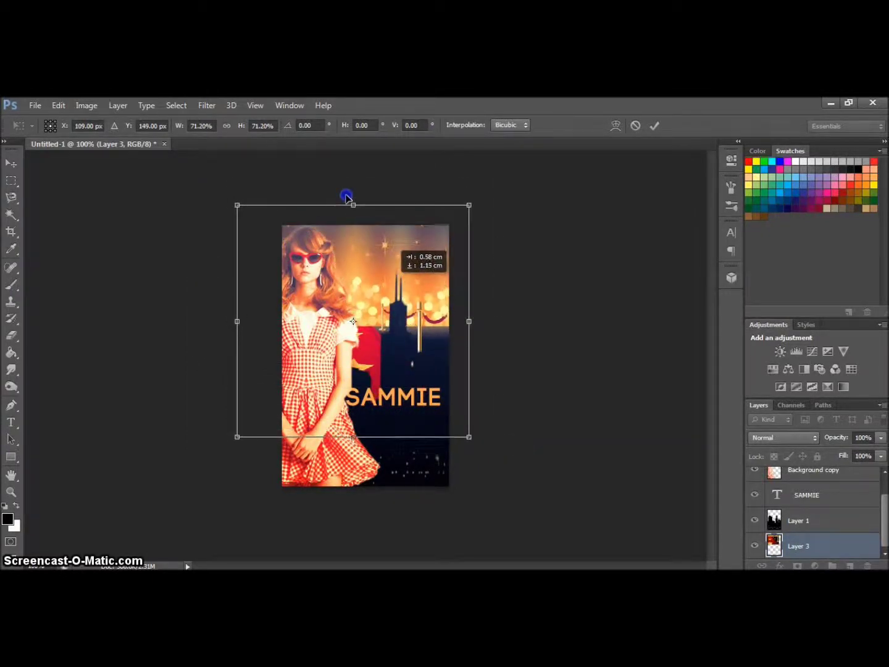
pyautogui.doubleClick(398, 410)
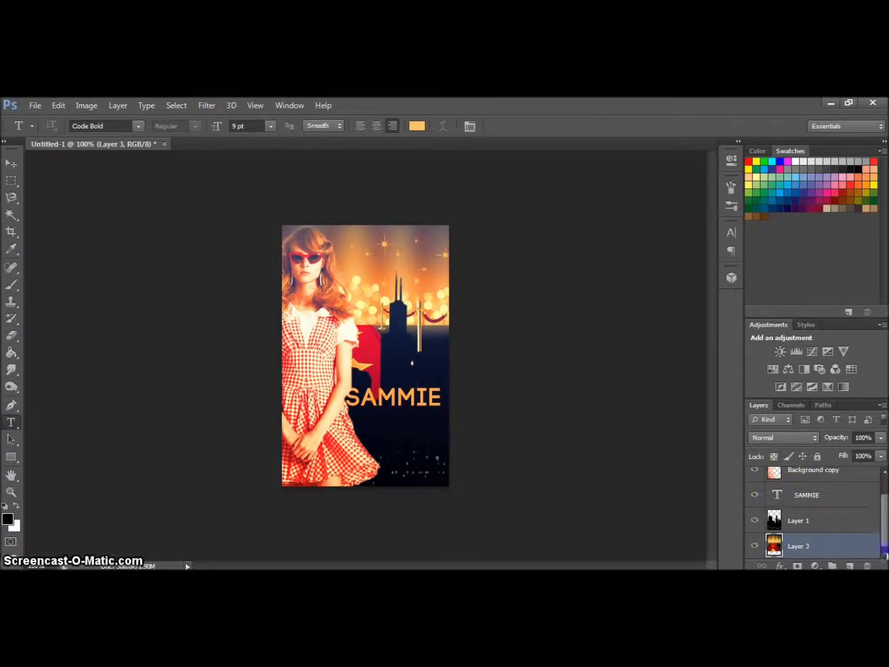
# Add a new empty layer and sample dark navy from the skyline as the foreground colour.
pyautogui.click(848, 564)
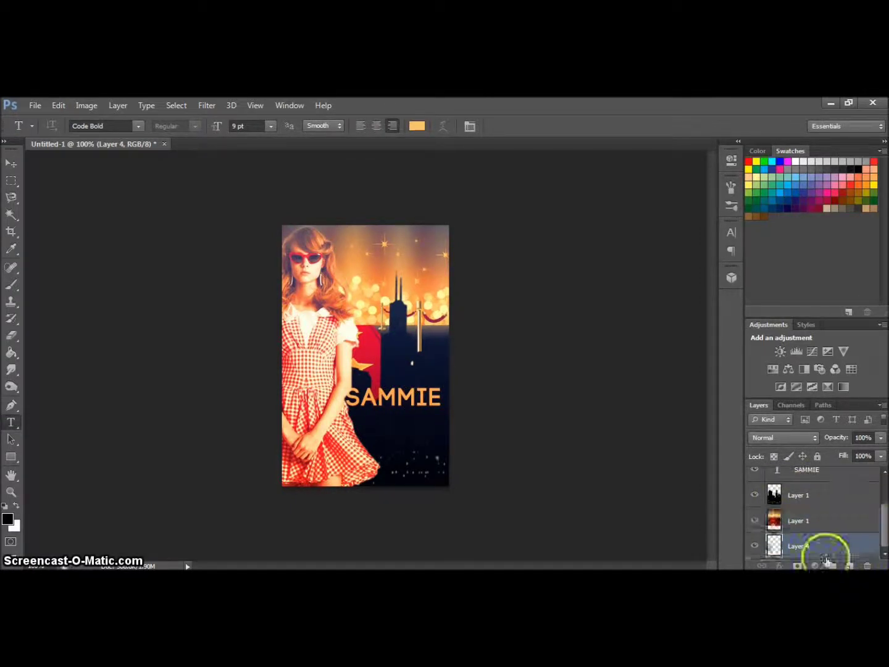
pyautogui.click(12, 353)
pyautogui.click(8, 518)
pyautogui.click(438, 374)
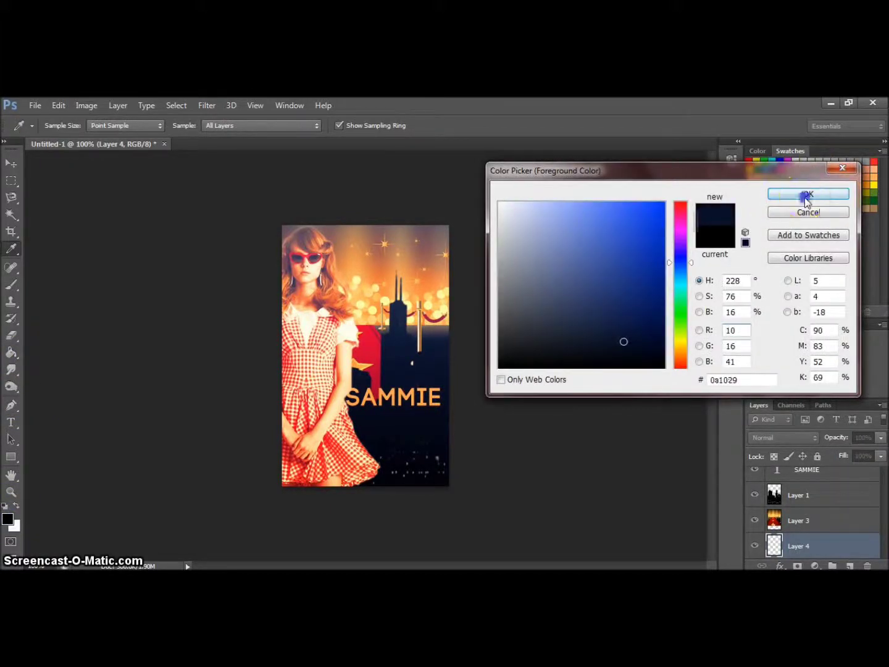
pyautogui.click(807, 195)
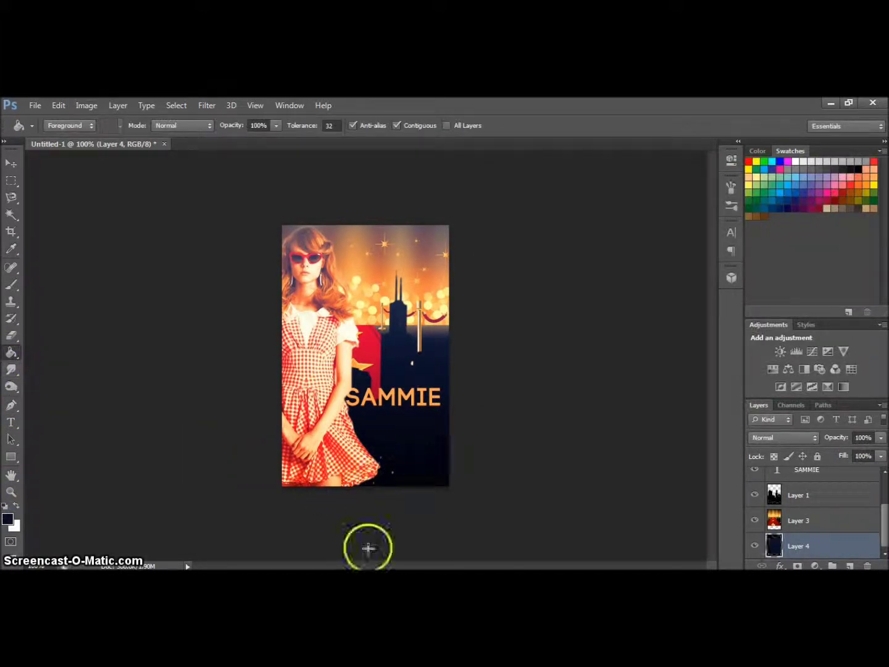
# Fill the new layer with the dark navy and set its opacity to 59%.
pyautogui.click(415, 496)
pyautogui.click(881, 438)
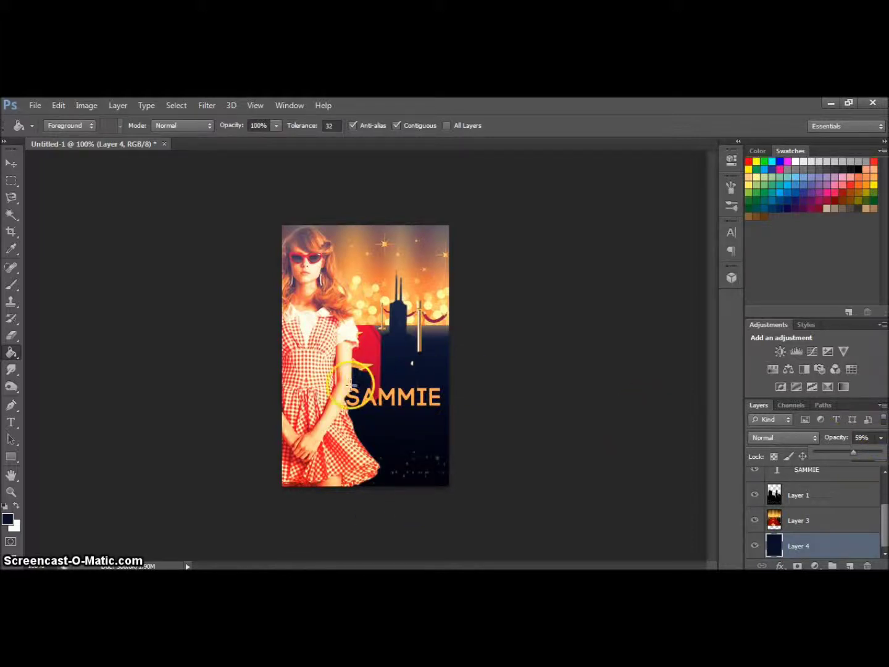
pyautogui.click(754, 545)
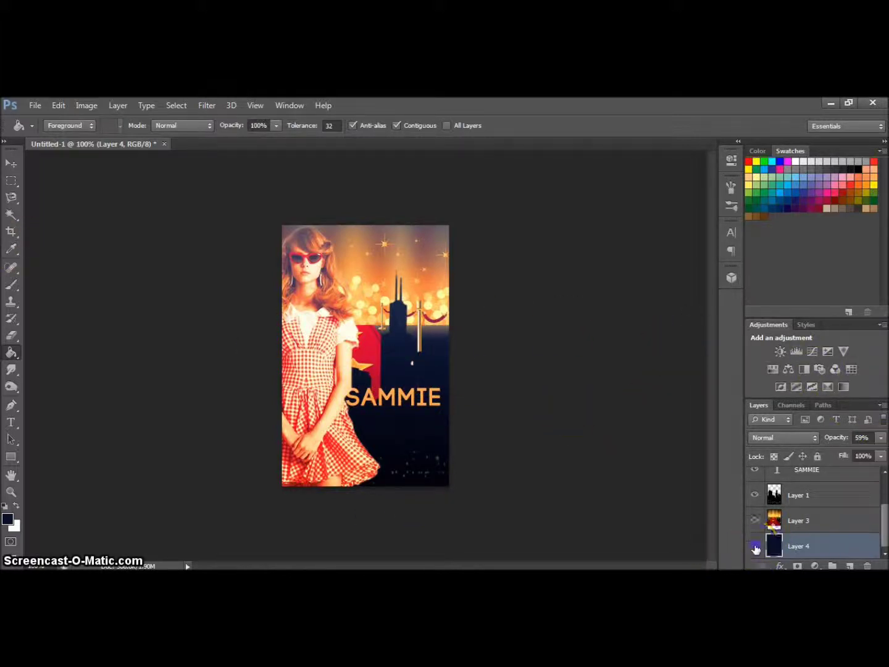
pyautogui.click(755, 545)
pyautogui.click(142, 388)
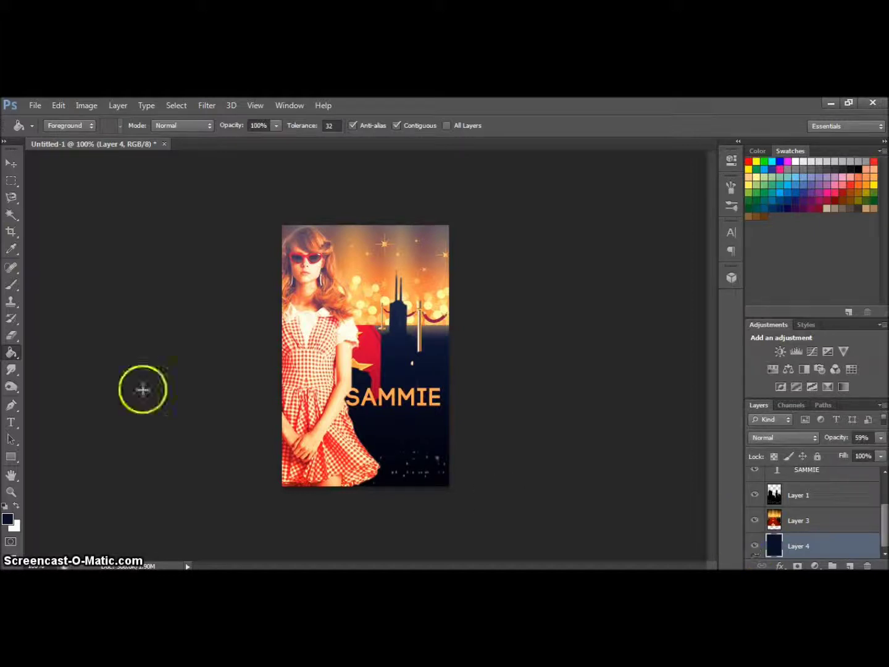
pyautogui.click(11, 423)
pyautogui.scroll(1, 884, 530)
# Type a 'STAR OF' title line beneath SAMMIE and set it to 8 pt.
pyautogui.click(828, 494)
pyautogui.click(358, 414)
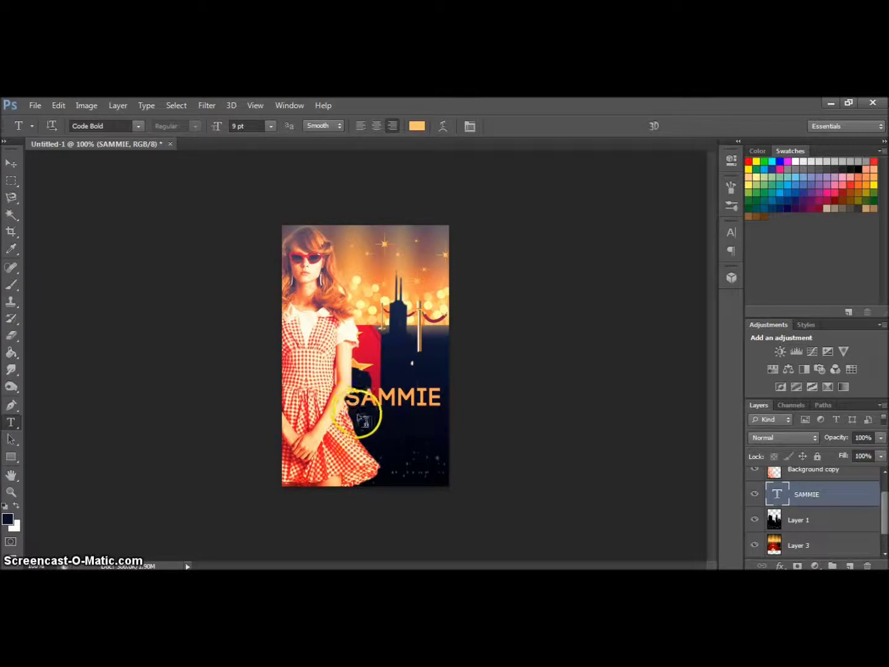
pyautogui.write('R')
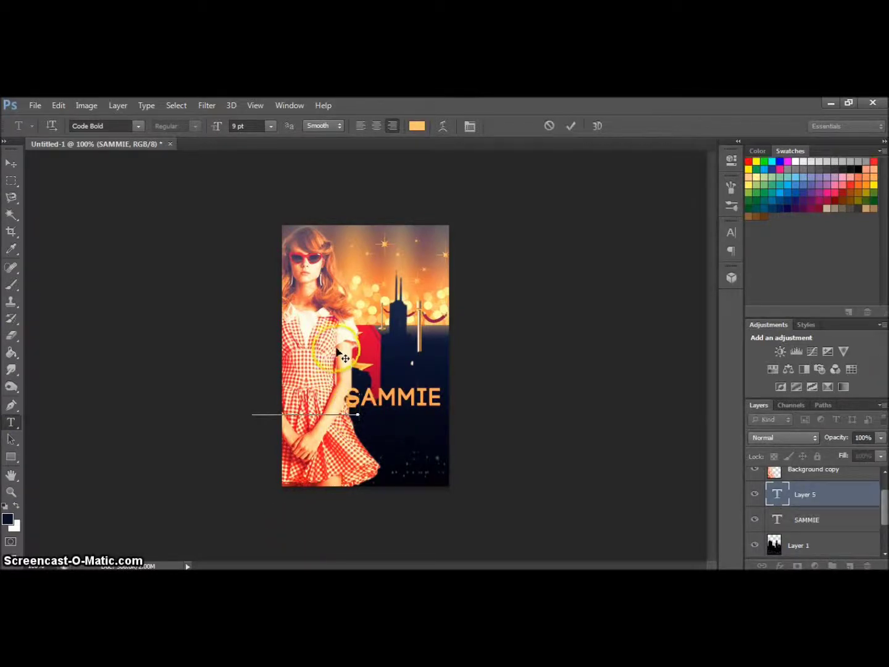
pyautogui.write('STAR OF')
pyautogui.doubleClick(446, 411)
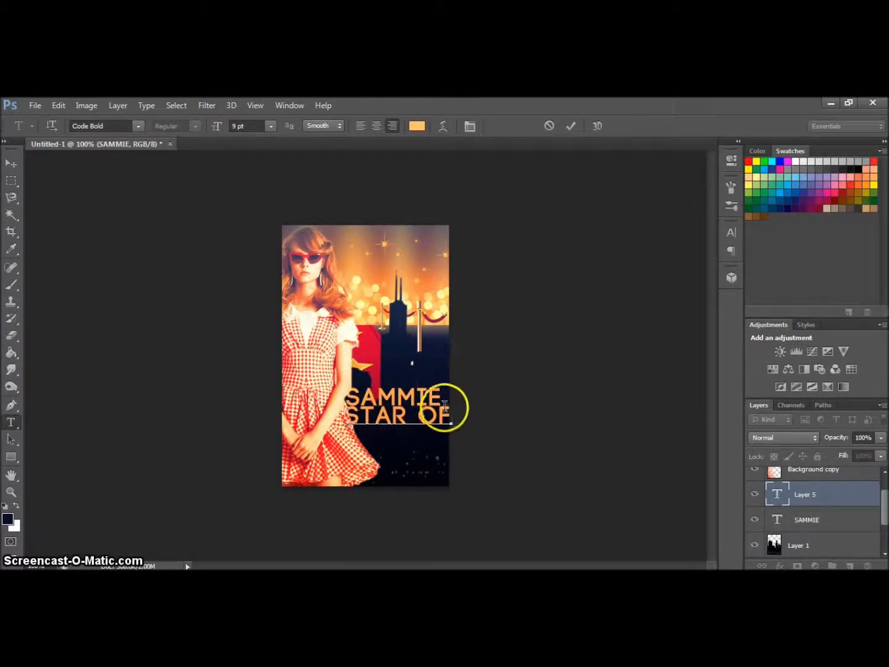
pyautogui.moveTo(448, 414); pyautogui.dragTo(309, 241)
pyautogui.click(269, 125)
pyautogui.click(258, 176)
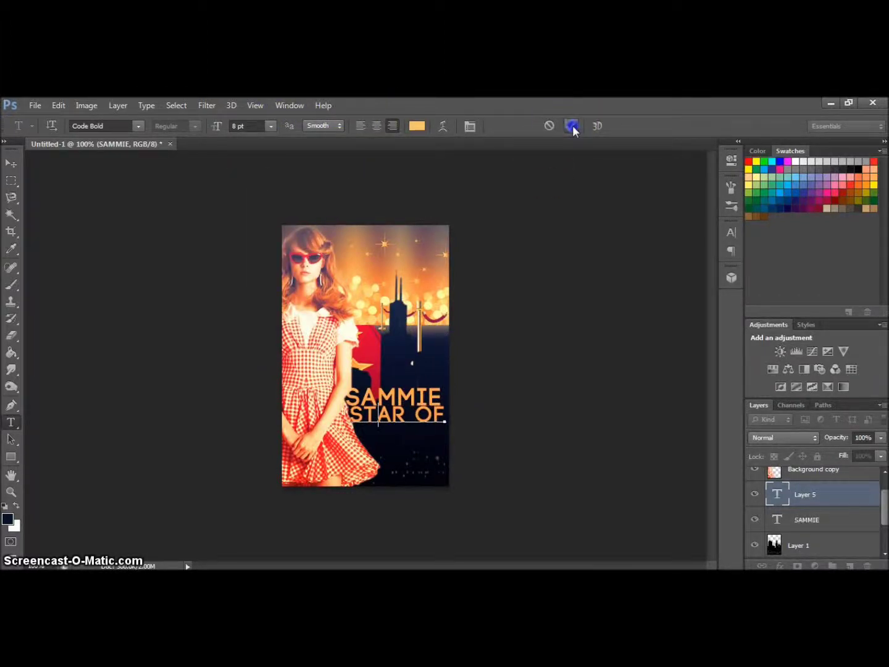
pyautogui.click(571, 125)
pyautogui.click(812, 542)
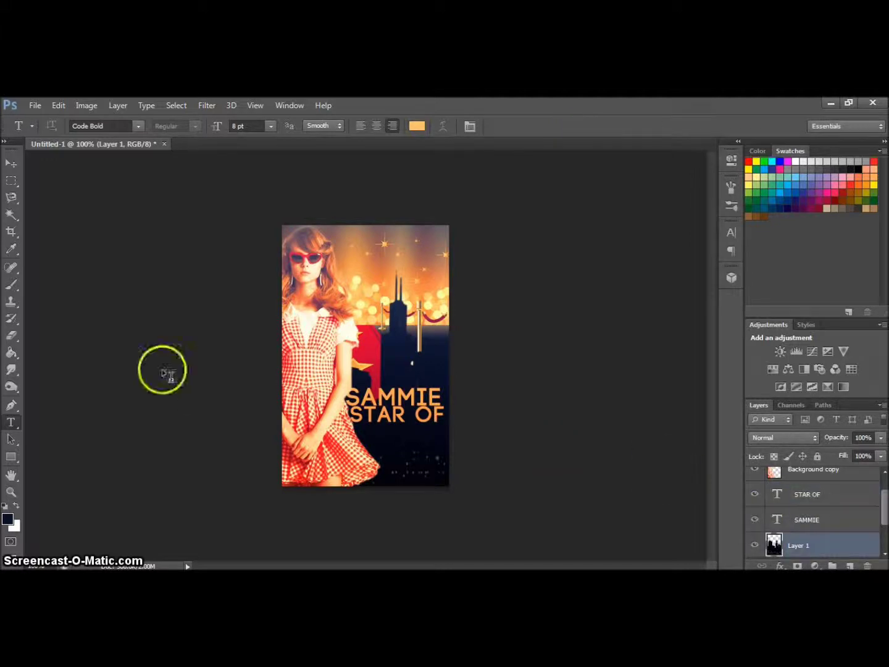
pyautogui.click(11, 163)
# Nudge the skyline up, then trial a 494 px skyline brush stamp along the bottom and undo it.
pyautogui.moveTo(419, 370); pyautogui.dragTo(420, 360)
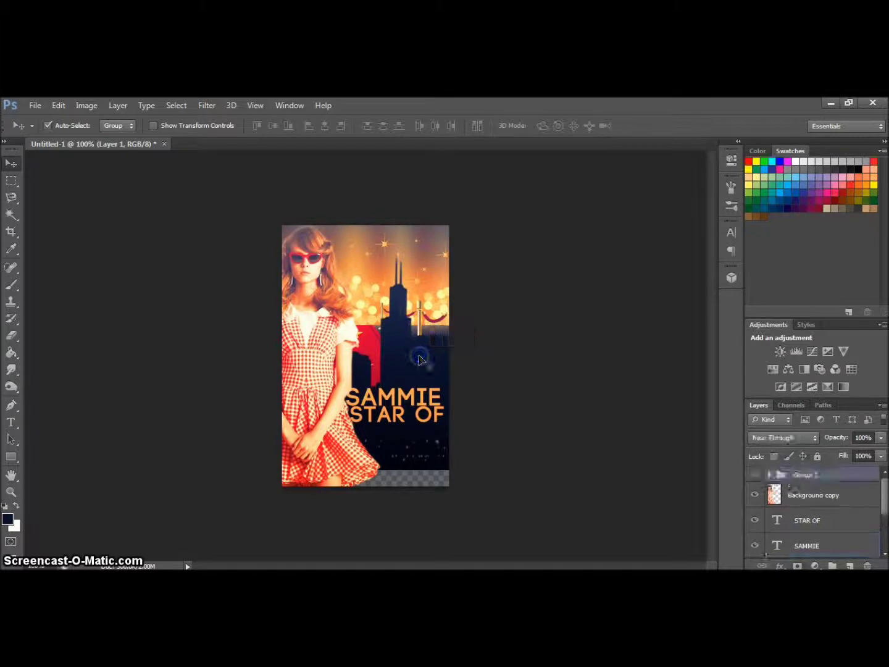
pyautogui.moveTo(883, 512); pyautogui.dragTo(881, 534)
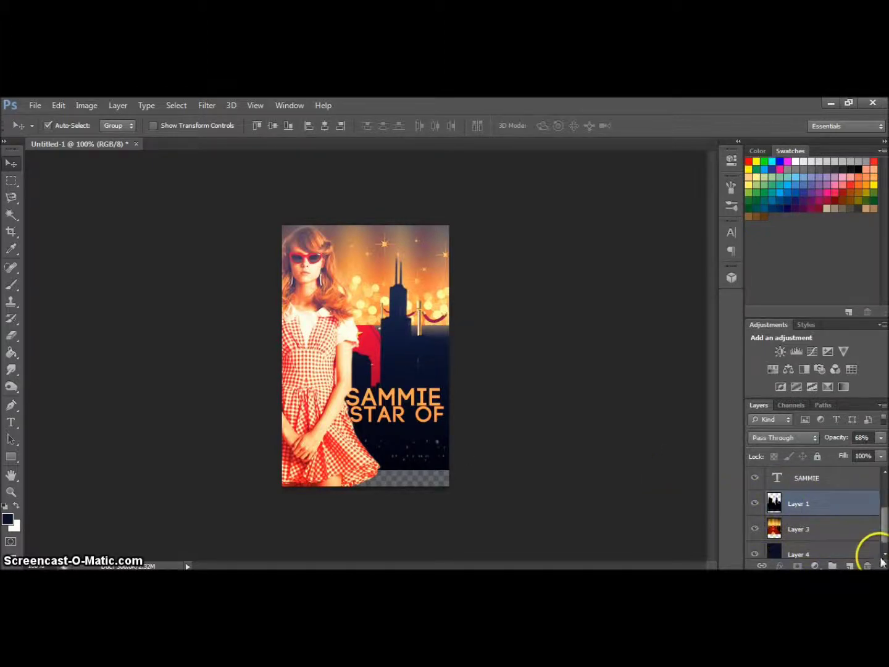
pyautogui.click(8, 287)
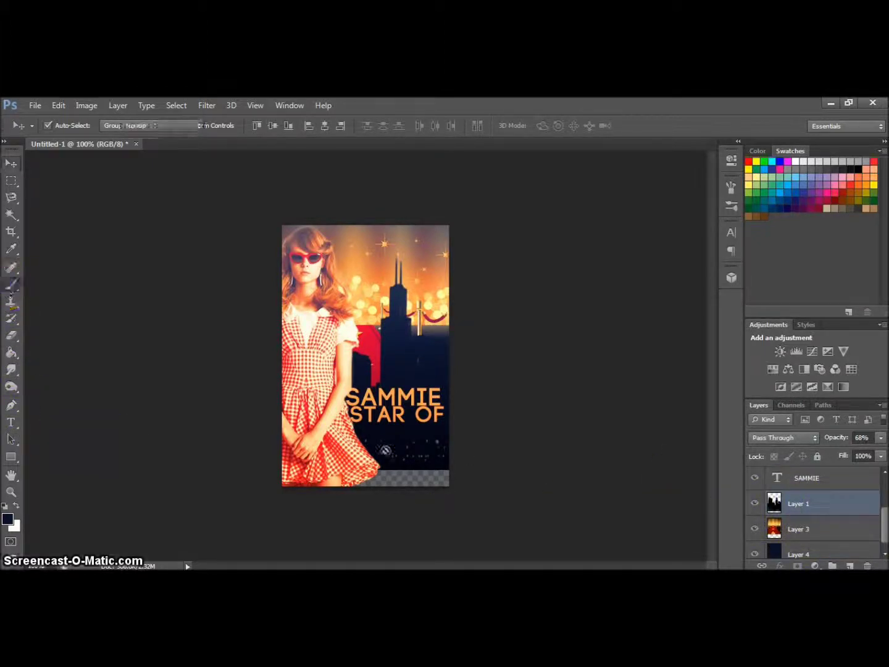
pyautogui.click(802, 503)
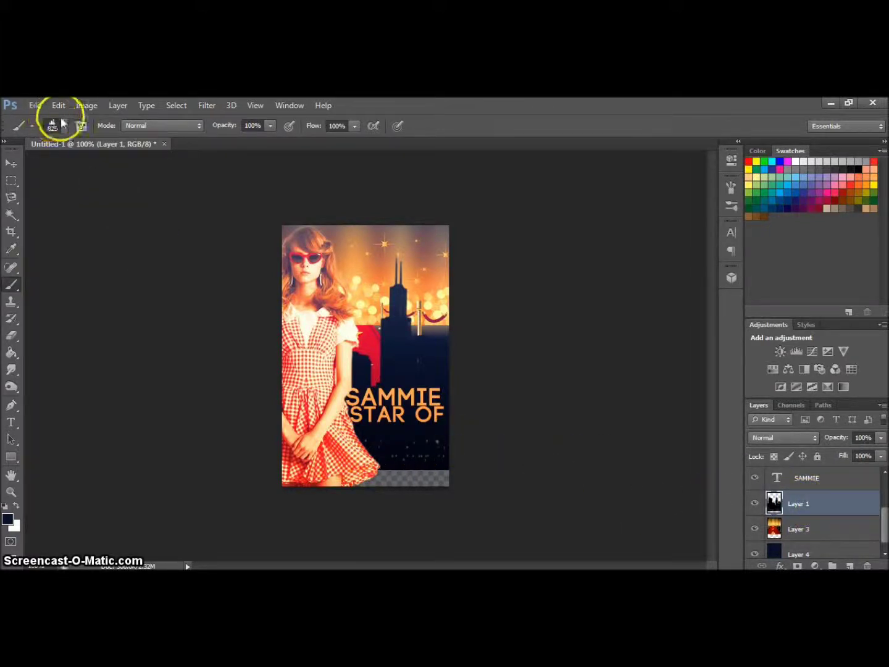
pyautogui.click(54, 125)
pyautogui.moveTo(136, 166); pyautogui.dragTo(131, 167)
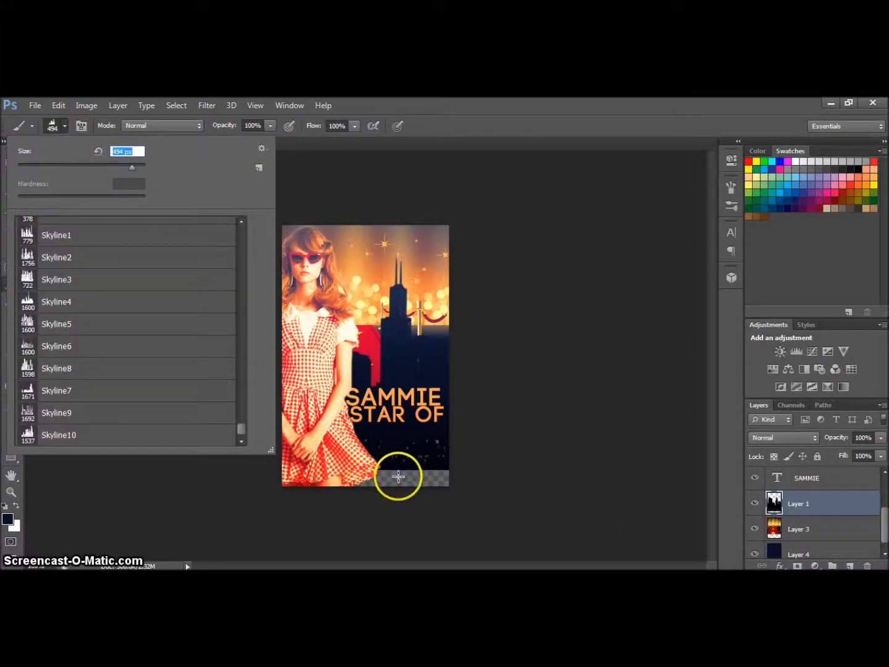
pyautogui.click(398, 475)
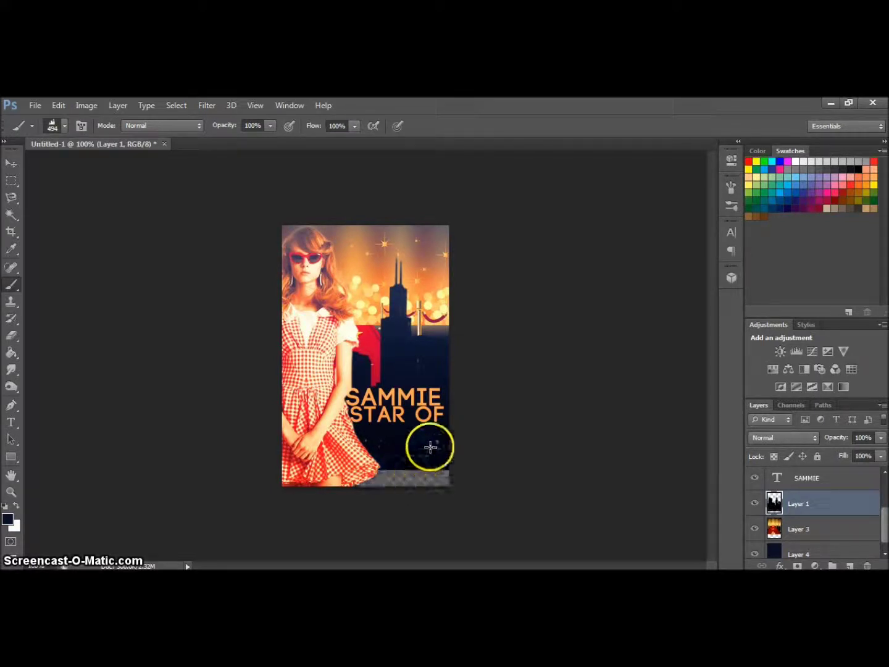
pyautogui.click(395, 472)
pyautogui.hotkey('ctrl', 'z')
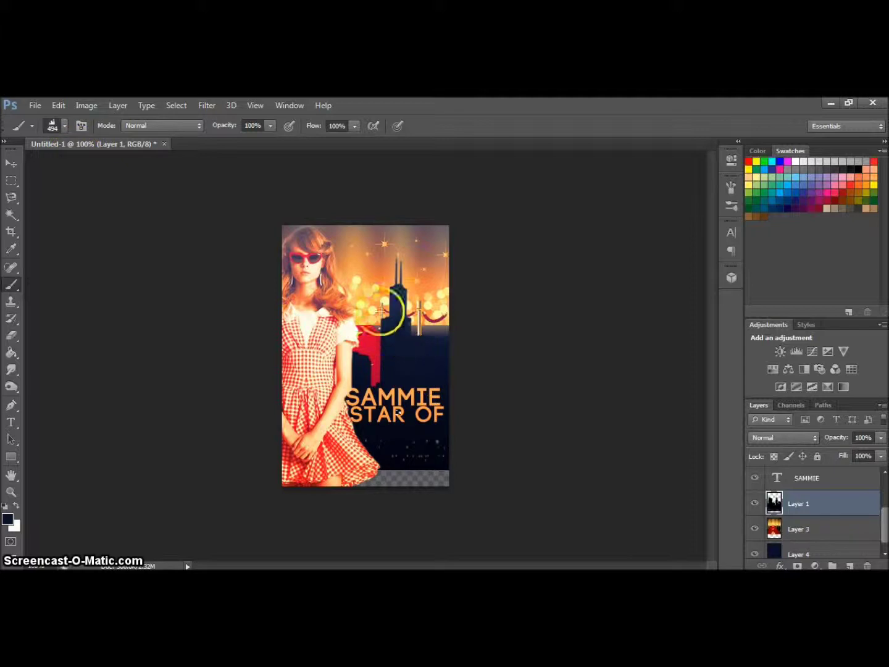
# Try a larger skyline brush dab over the red patch and undo it.
pyautogui.click(64, 127)
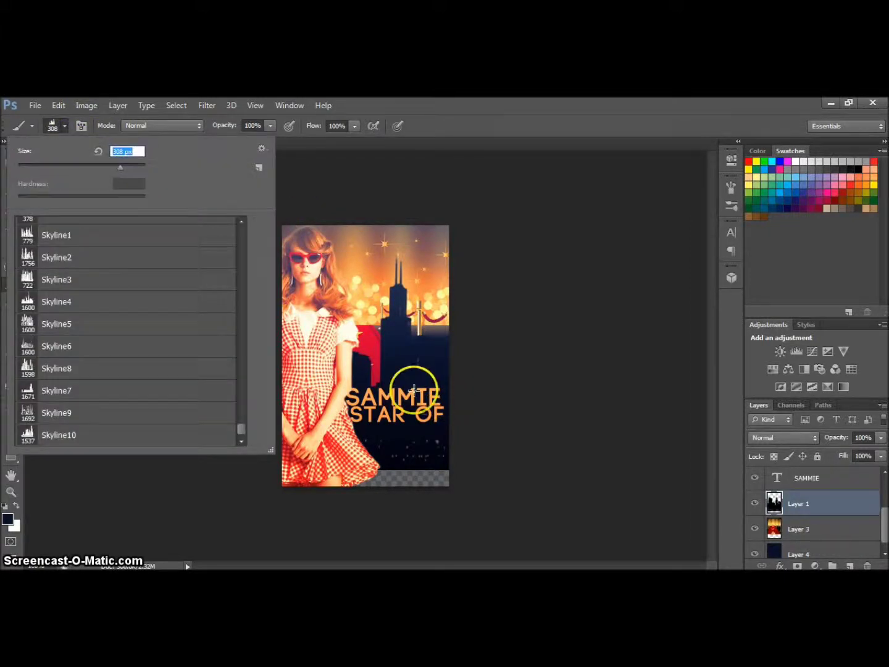
pyautogui.click(98, 151)
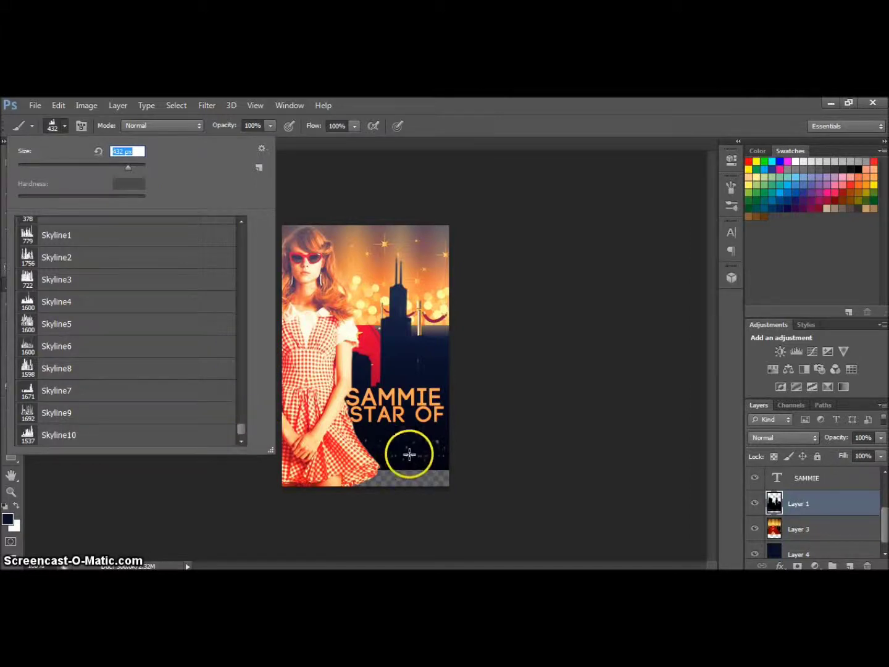
pyautogui.click(408, 454)
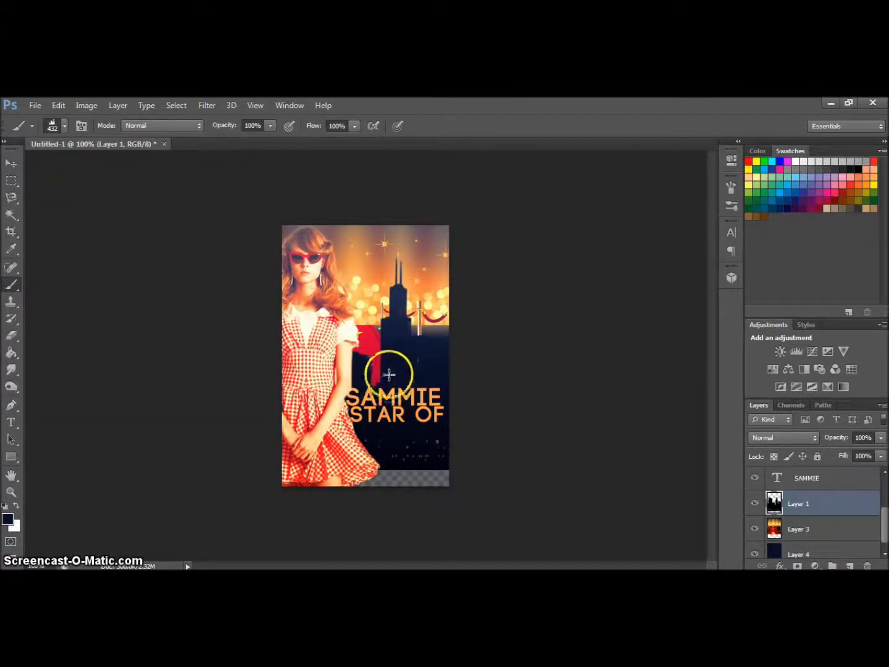
pyautogui.click(391, 355)
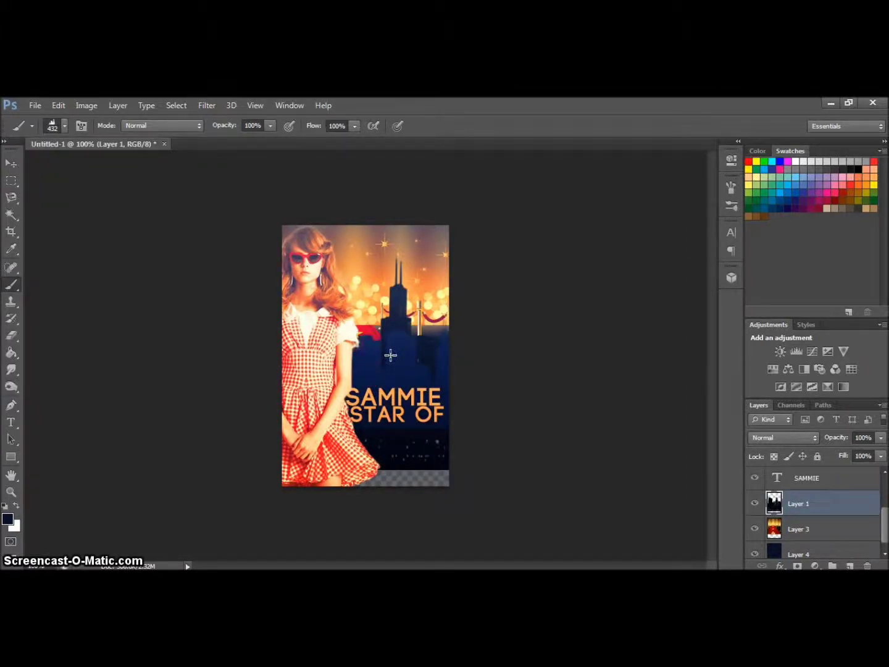
pyautogui.hotkey('ctrl', 'z')
# Set the foreground colour to near-black 000107.
pyautogui.click(8, 519)
pyautogui.click(662, 365)
pyautogui.click(787, 193)
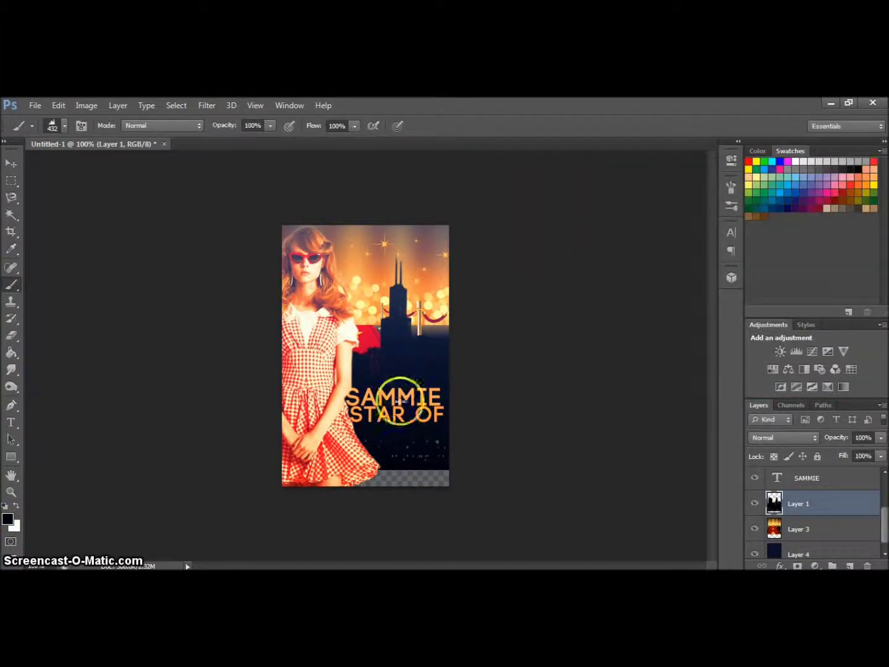
pyautogui.hotkey('ctrl', 'z')
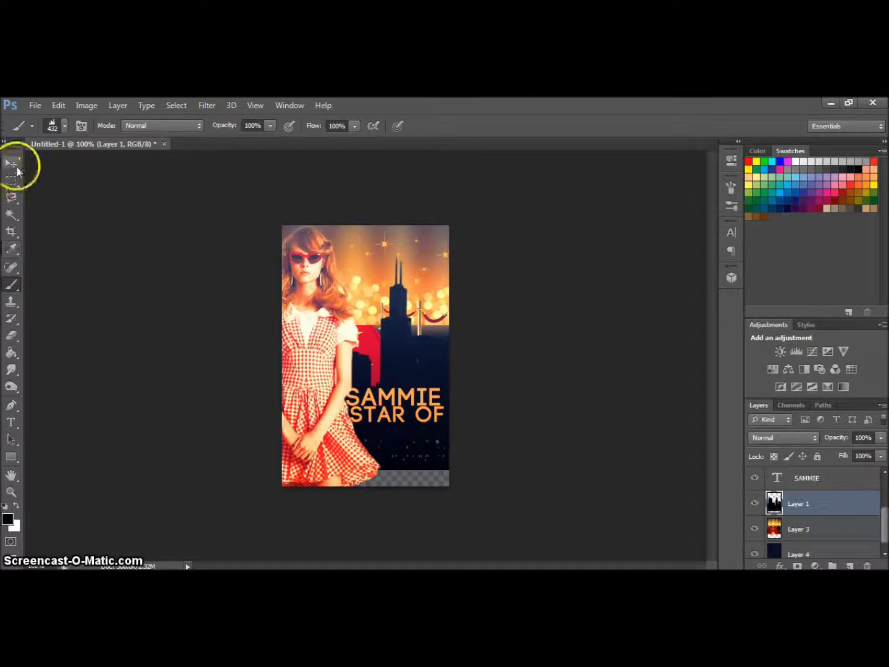
# Move the skyline group down, scale it to about 110.55% and shift it slightly left.
pyautogui.click(11, 163)
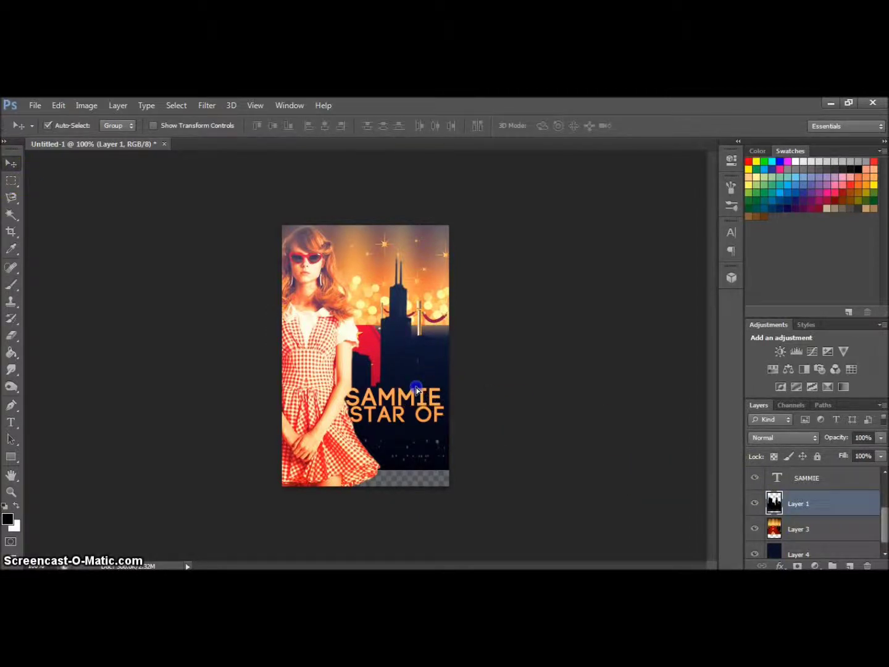
pyautogui.moveTo(417, 389); pyautogui.dragTo(418, 405)
pyautogui.hotkey('ctrl', 't')
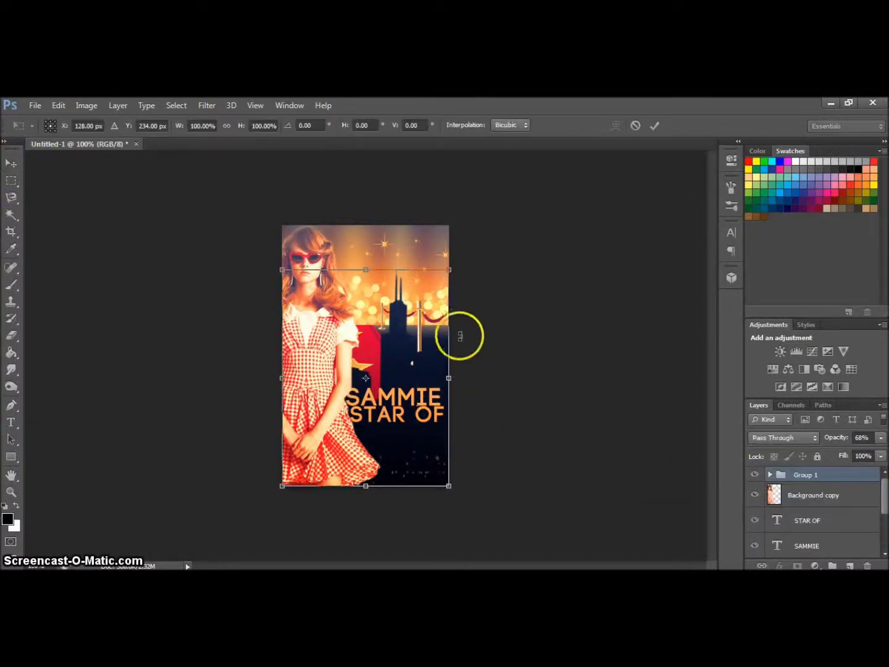
pyautogui.moveTo(449, 270); pyautogui.dragTo(466, 248)
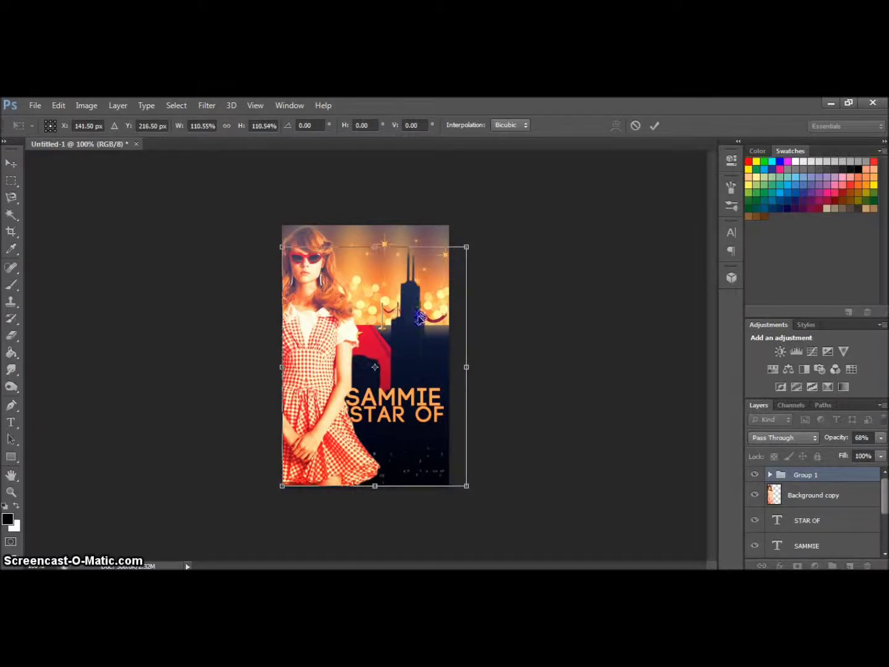
pyautogui.moveTo(418, 320); pyautogui.dragTo(411, 317)
pyautogui.press('Return')
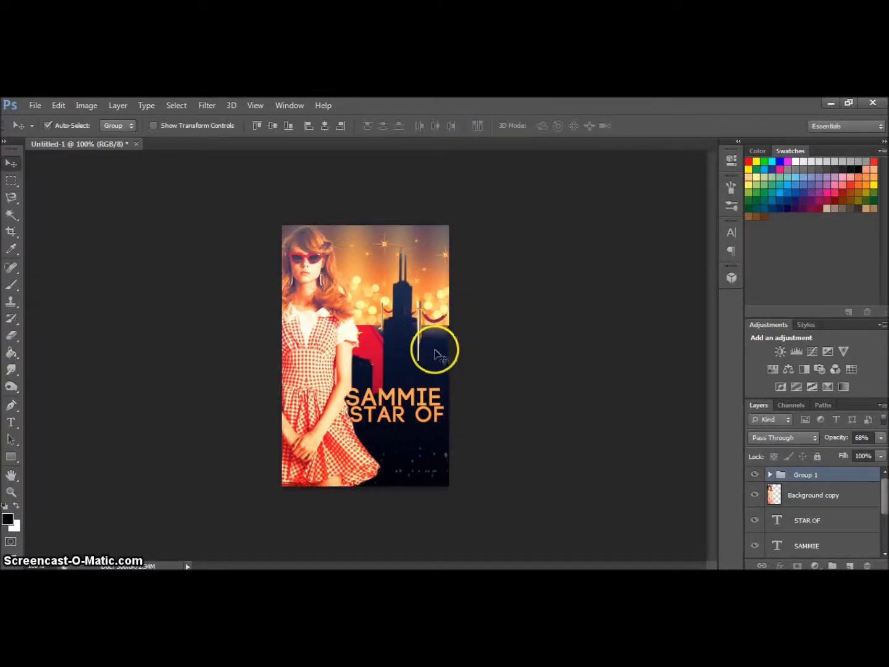
pyautogui.click(815, 546)
# Place a new text line below STAR OF reading 'THE SHOW'.
pyautogui.click(794, 525)
pyautogui.click(11, 421)
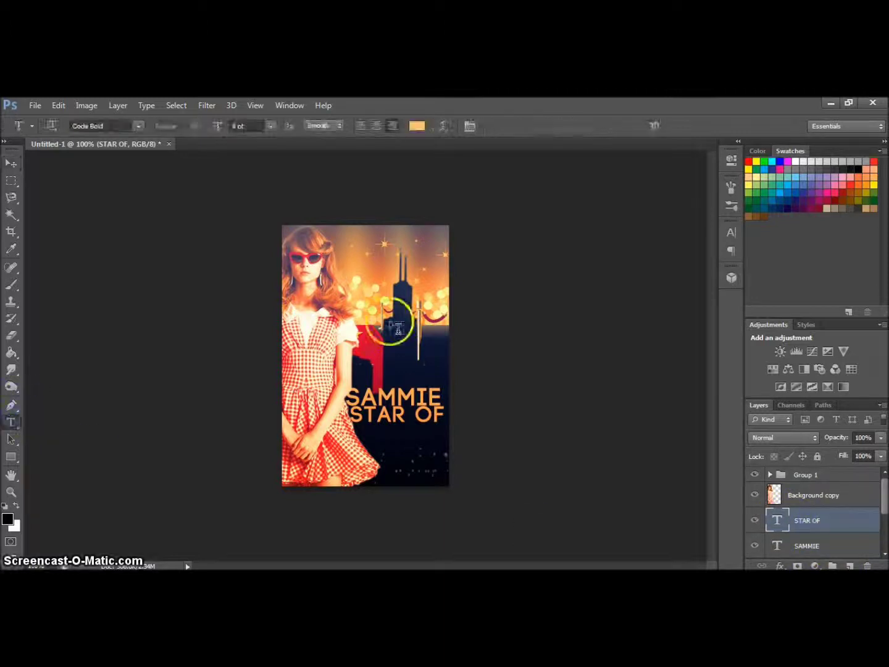
pyautogui.click(390, 319)
pyautogui.click(333, 236)
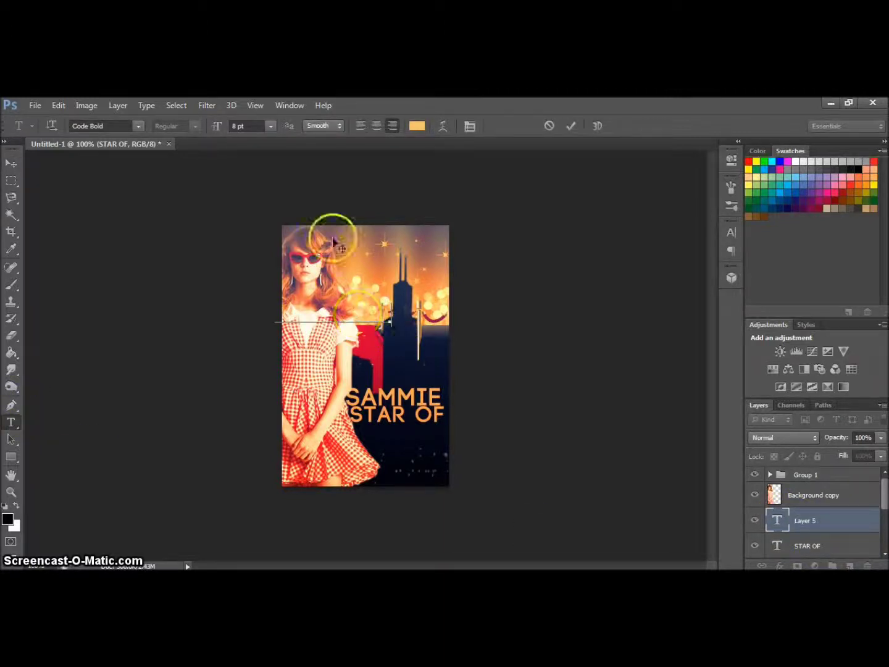
pyautogui.write('THE SHOW')
# Set the THE SHOW line to 7 pt and commit it.
pyautogui.click(460, 430)
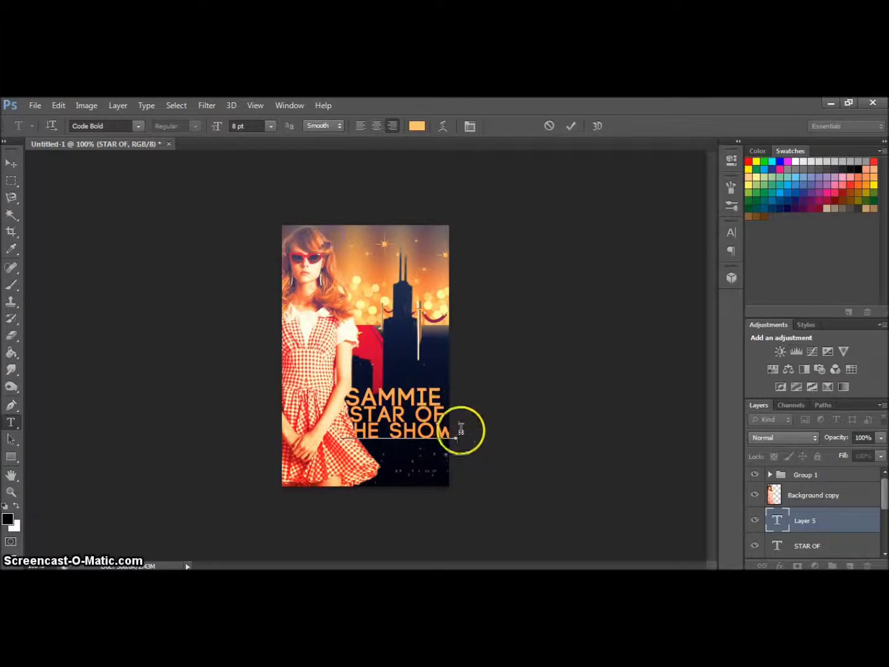
pyautogui.moveTo(473, 441); pyautogui.dragTo(325, 437)
pyautogui.click(271, 125)
pyautogui.click(258, 160)
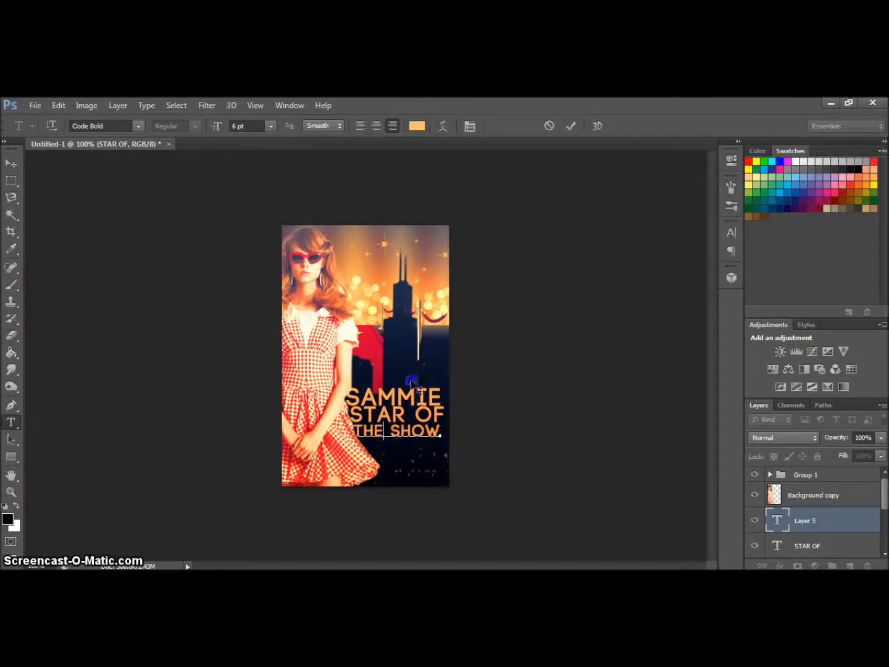
pyautogui.click(438, 435)
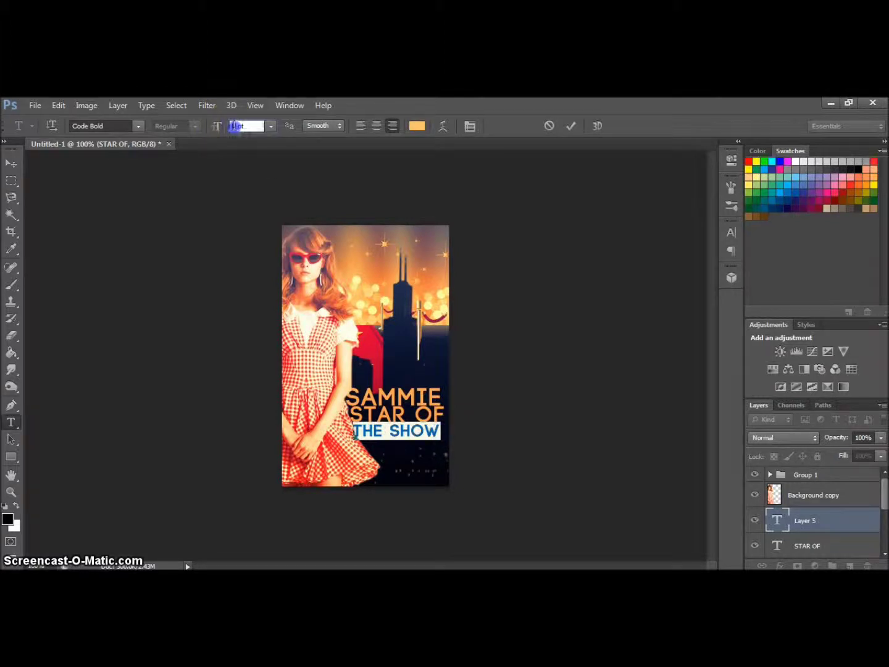
pyautogui.write('7')
pyautogui.press('Return')
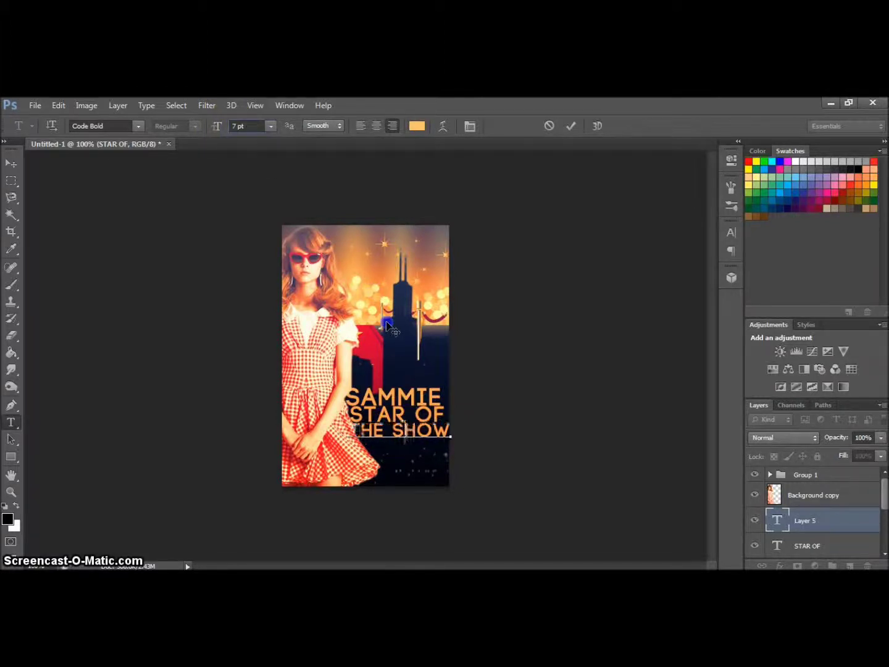
pyautogui.click(571, 125)
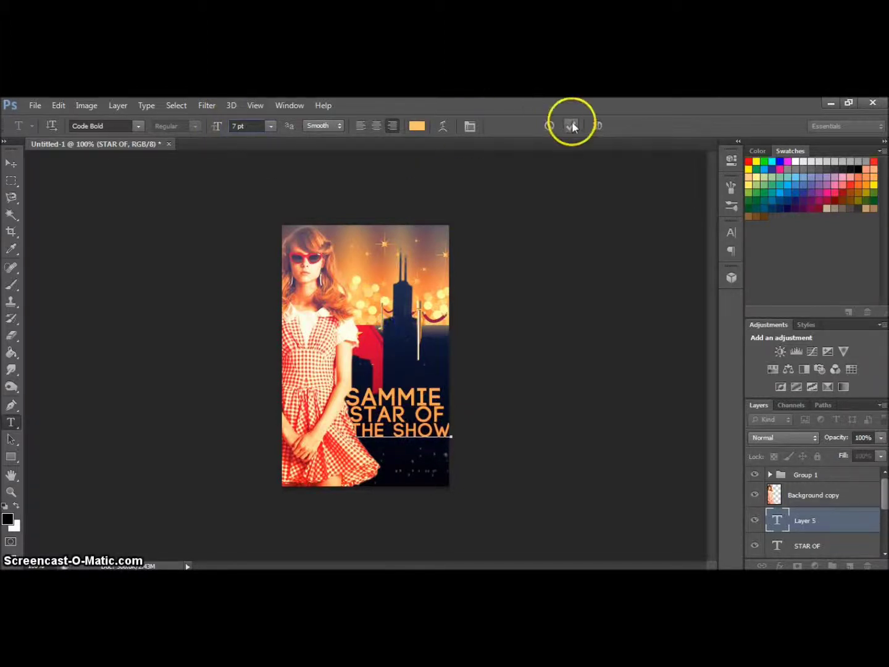
# Apply a free transform to THE SHOW and select the Background copy layer.
pyautogui.hotkey('ctrl', 't')
pyautogui.click(366, 458)
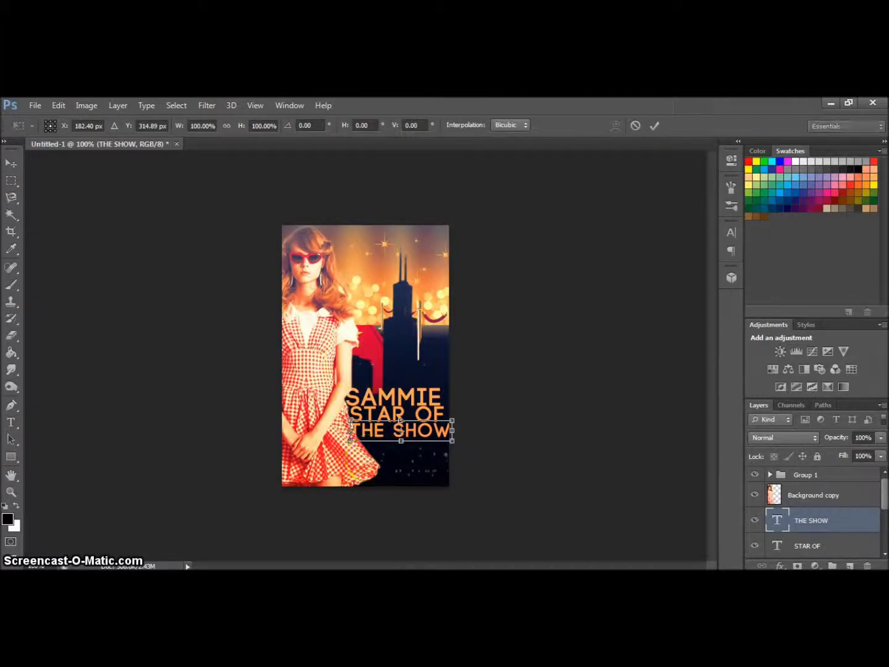
pyautogui.click(654, 126)
pyautogui.click(814, 495)
pyautogui.click(646, 506)
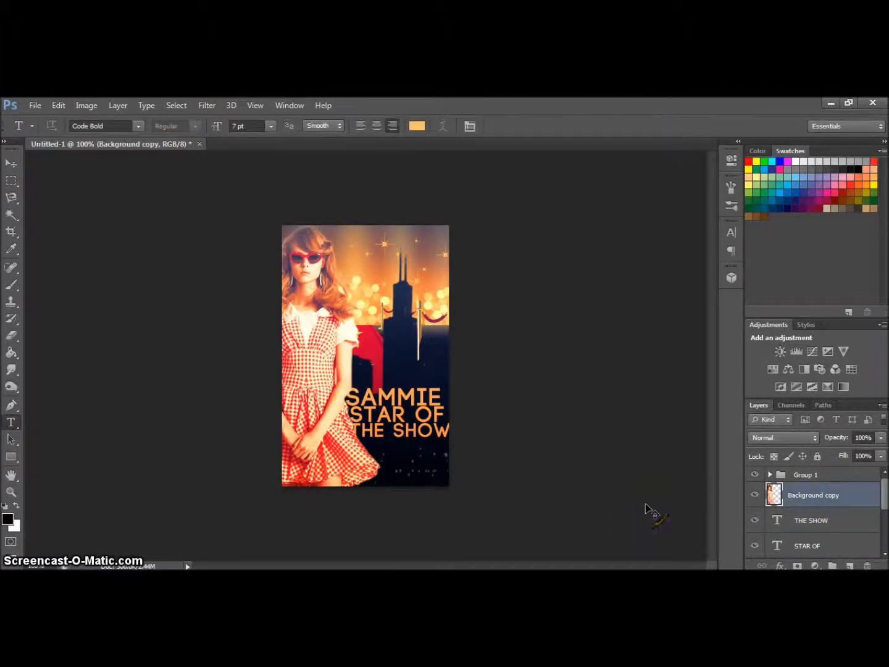
# Shrink the girl's photo from its top-right corner and move it lower beside the title.
pyautogui.hotkey('ctrl', 't')
pyautogui.moveTo(384, 225); pyautogui.dragTo(367, 255)
pyautogui.doubleClick(296, 321)
pyautogui.press('v')
pyautogui.click(301, 384)
pyautogui.moveTo(304, 387); pyautogui.dragTo(323, 372)
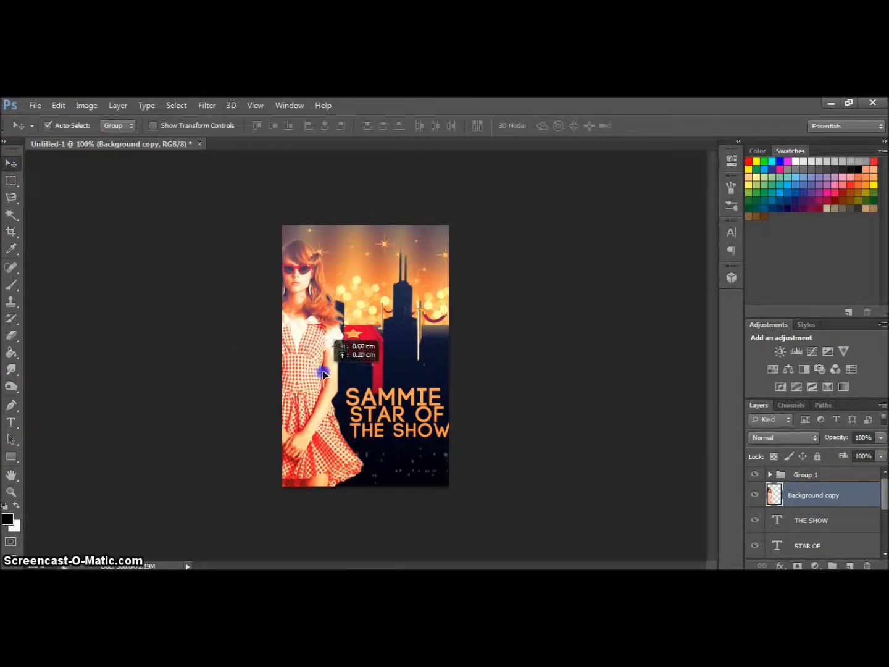
pyautogui.moveTo(324, 373); pyautogui.dragTo(329, 379)
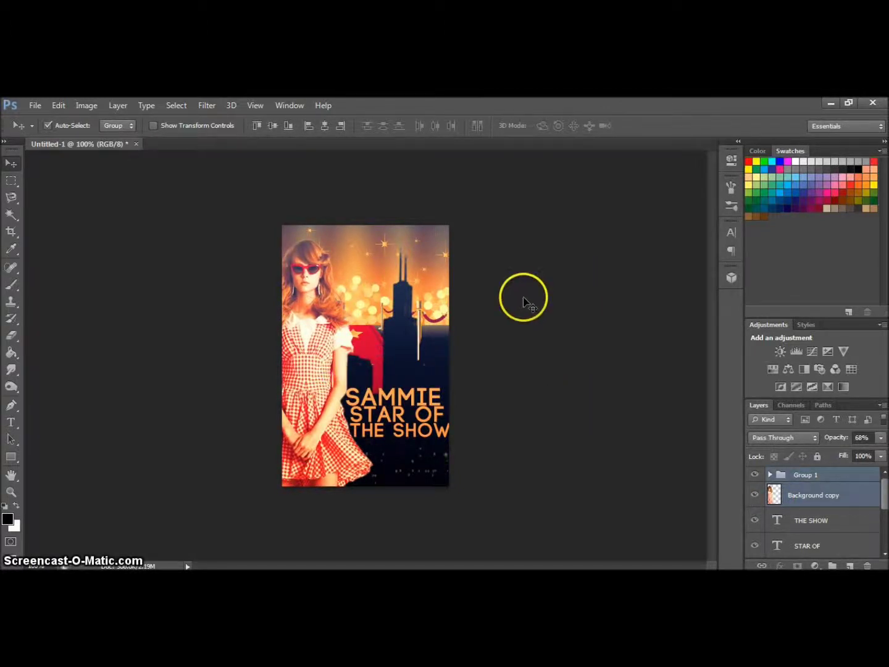
pyautogui.click(8, 424)
pyautogui.scroll(-2, 875, 494)
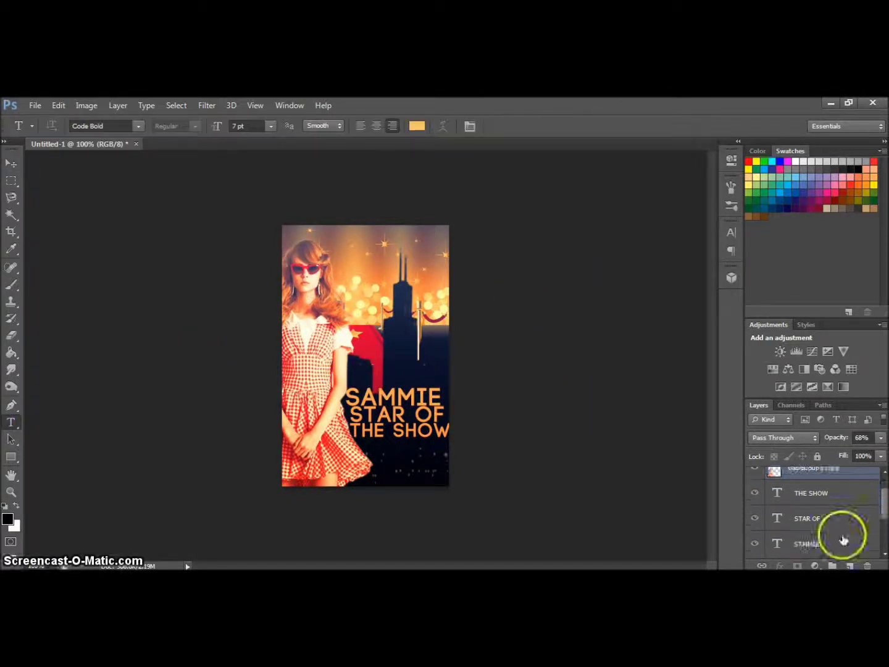
# Move SAMMIE up slightly and set STAR OF to 9 pt.
pyautogui.click(827, 543)
pyautogui.moveTo(385, 363); pyautogui.dragTo(386, 356)
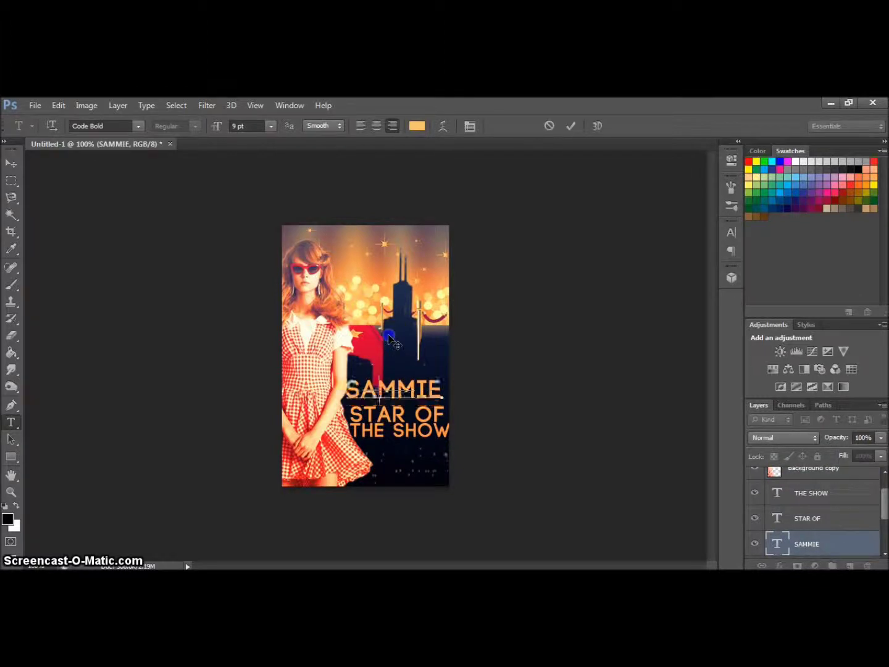
pyautogui.click(572, 127)
pyautogui.click(793, 519)
pyautogui.click(387, 408)
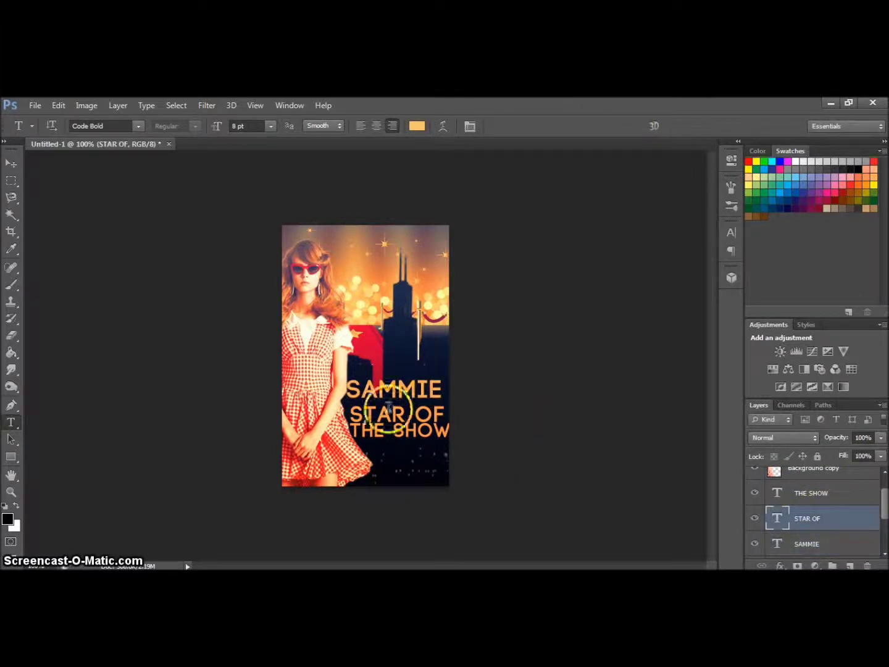
pyautogui.moveTo(348, 408); pyautogui.dragTo(442, 408)
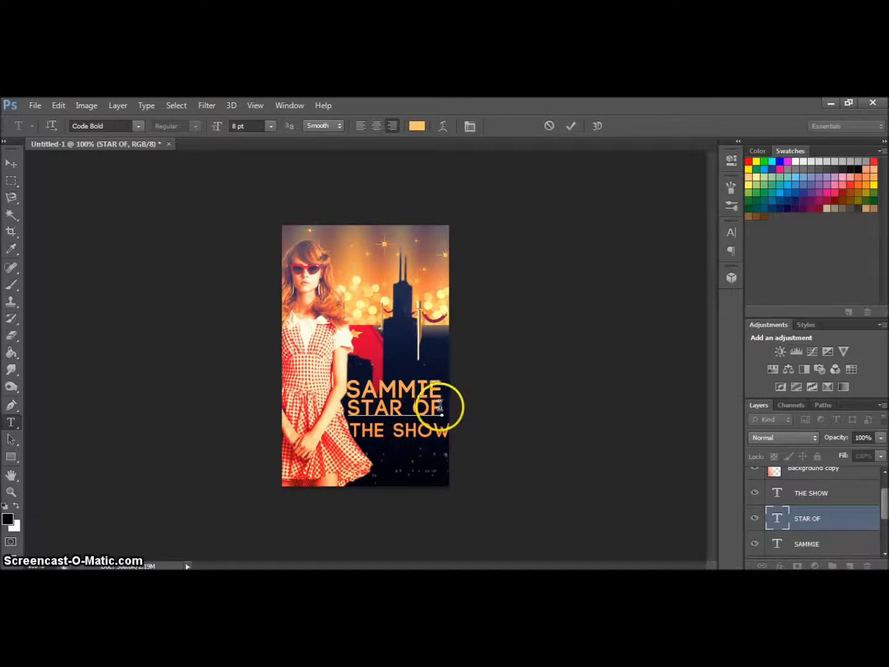
pyautogui.click(248, 126)
pyautogui.write('9')
pyautogui.press('Return')
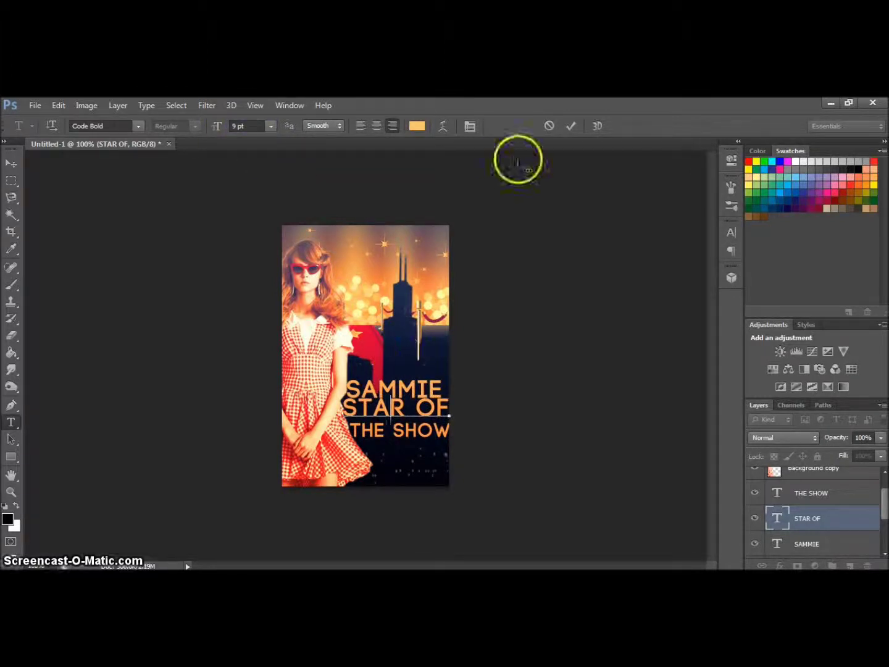
# Enlarge SAMMIE to 9.8 pt and shift it right so it is no longer clipped.
pyautogui.click(398, 387)
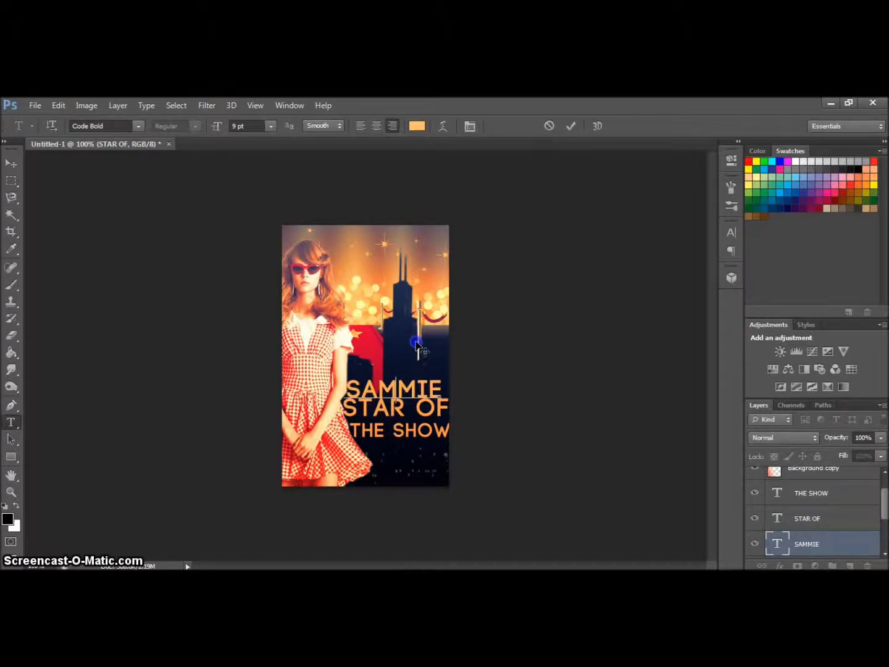
pyautogui.click(584, 161)
pyautogui.click(413, 432)
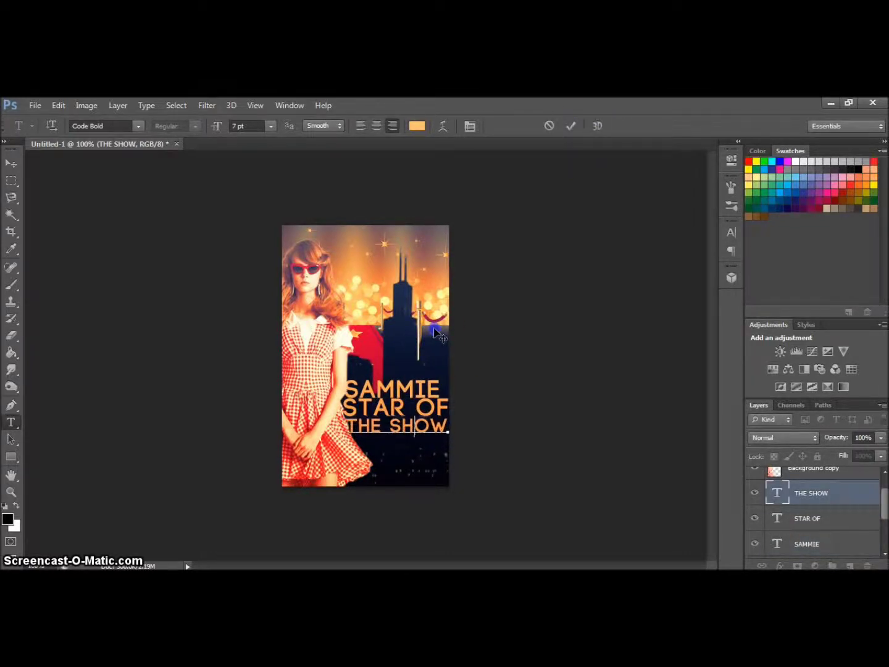
pyautogui.click(575, 126)
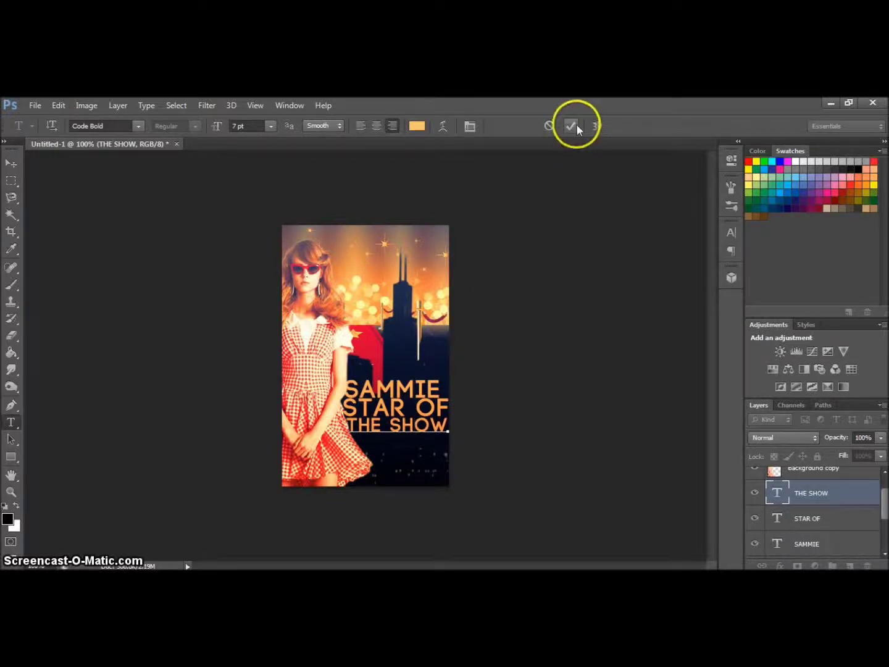
pyautogui.doubleClick(432, 388)
pyautogui.click(245, 126)
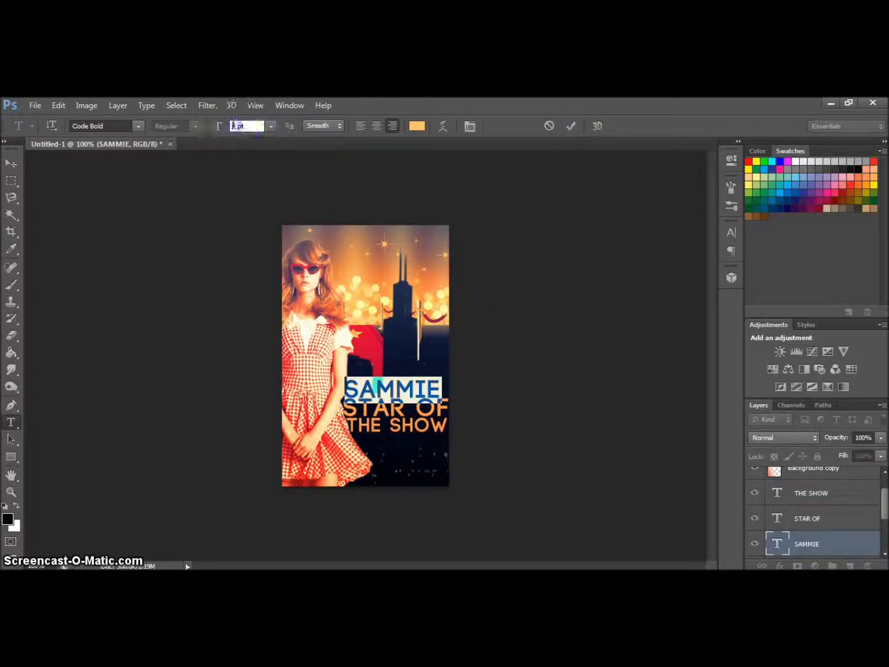
pyautogui.write('.8')
pyautogui.moveTo(406, 339); pyautogui.dragTo(402, 340)
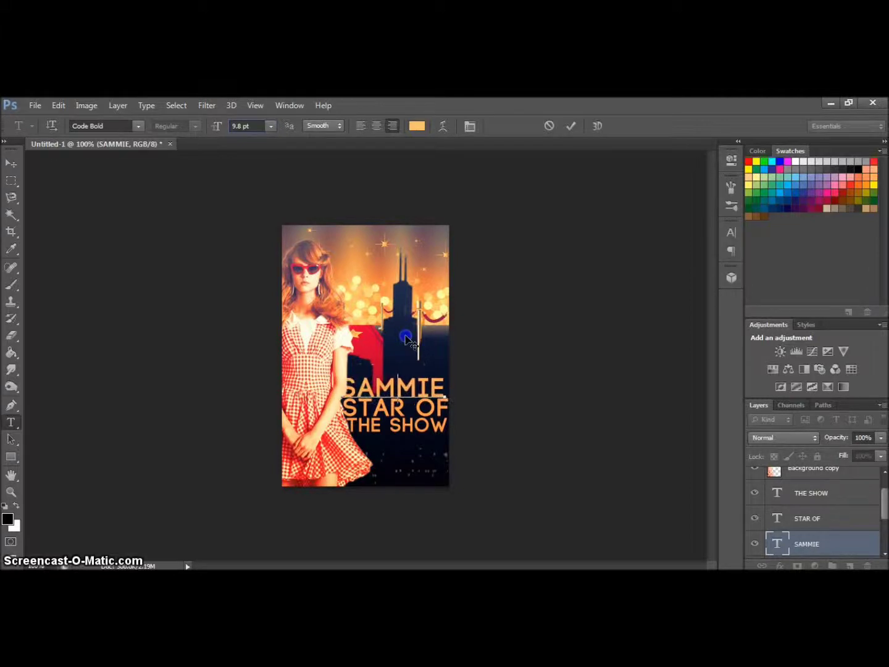
pyautogui.click(572, 125)
pyautogui.click(779, 565)
# Give SAMMIE a drop shadow at 100% opacity with a rounded contour.
pyautogui.click(814, 551)
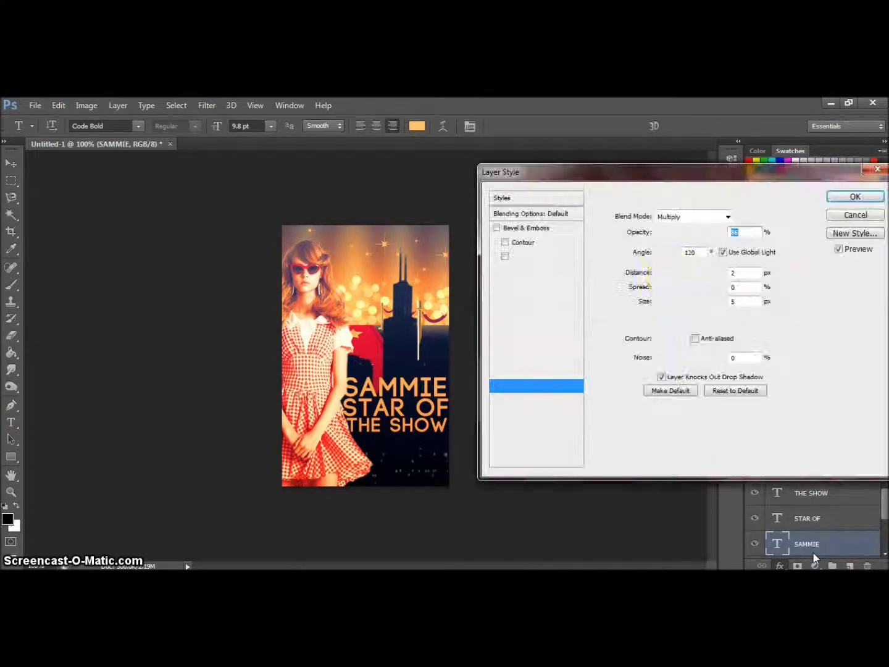
pyautogui.moveTo(717, 237); pyautogui.dragTo(723, 234)
pyautogui.click(676, 340)
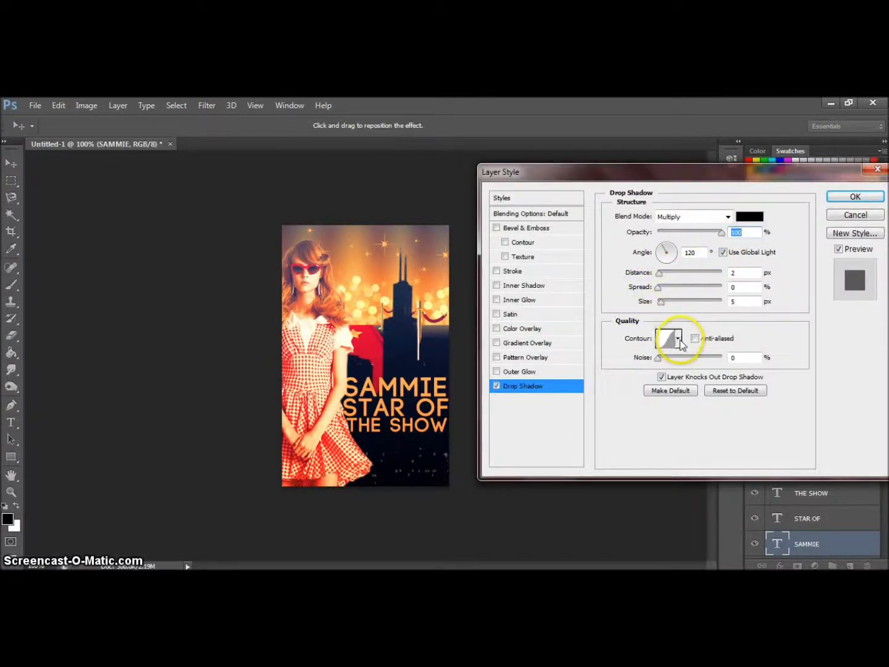
pyautogui.click(612, 391)
pyautogui.click(843, 194)
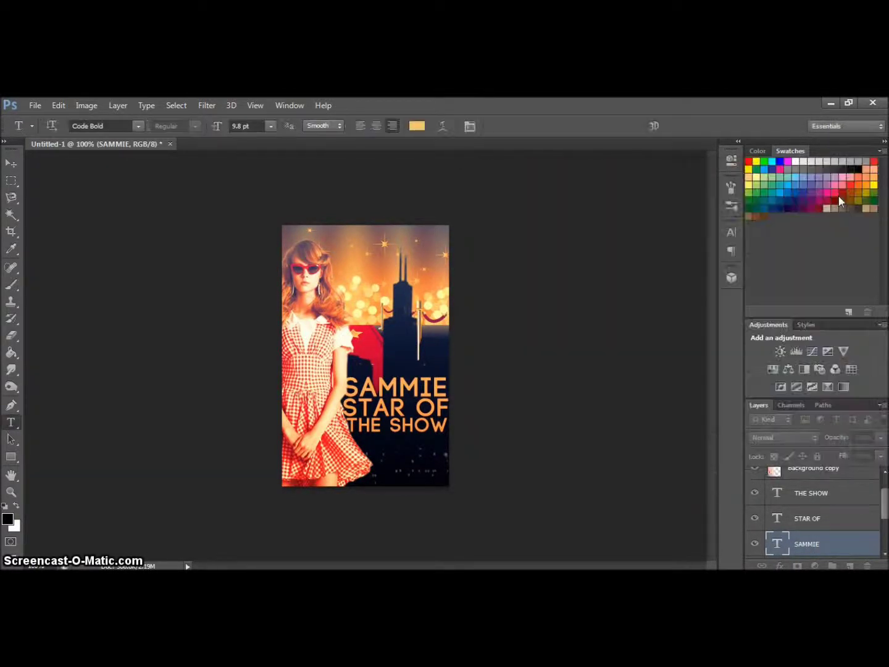
pyautogui.click(877, 517)
# Give STAR OF a drop shadow at 100% opacity.
pyautogui.click(837, 498)
pyautogui.click(781, 565)
pyautogui.moveTo(713, 232); pyautogui.dragTo(723, 232)
pyautogui.click(677, 339)
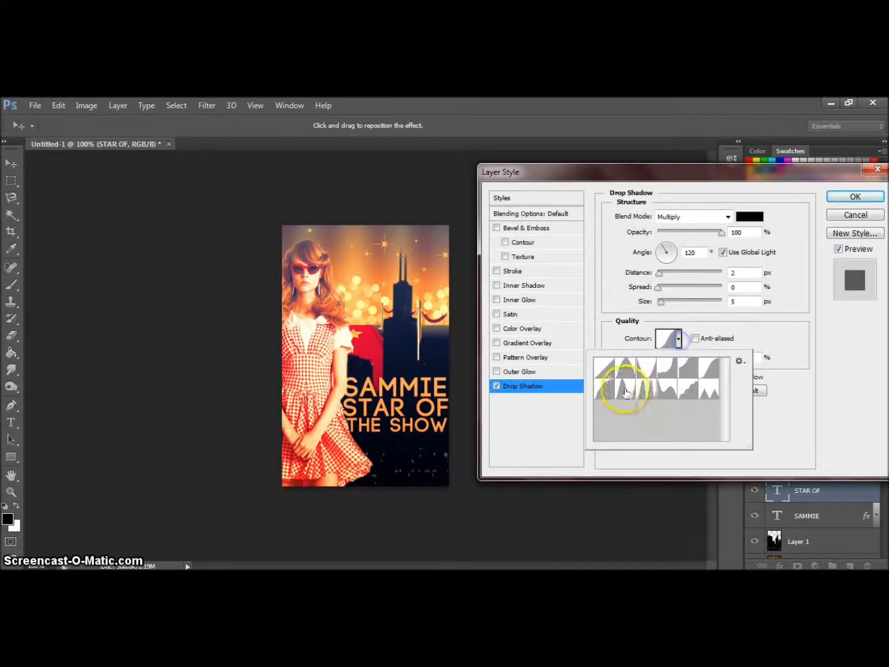
pyautogui.click(739, 272)
pyautogui.click(855, 197)
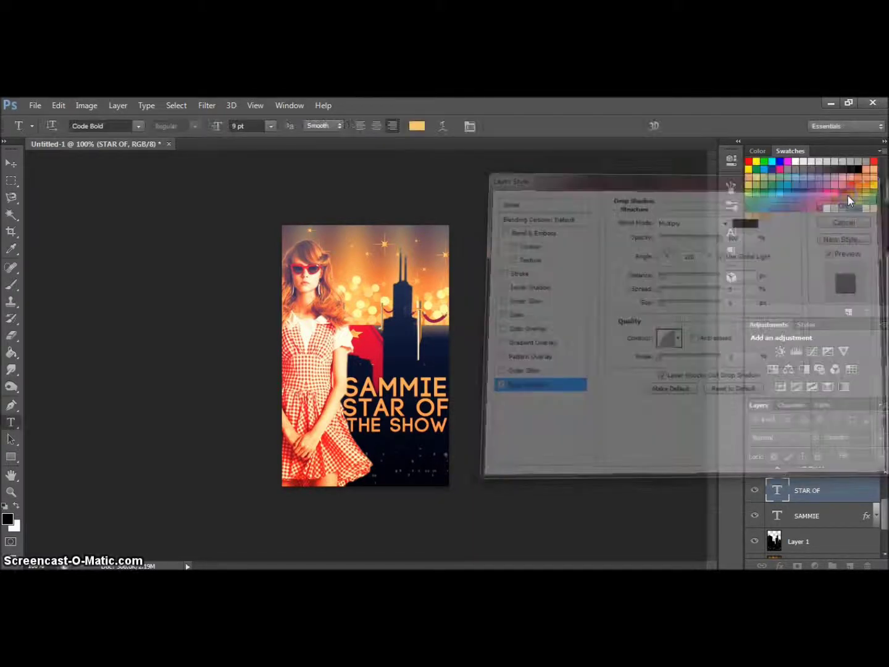
pyautogui.moveTo(844, 522)
pyautogui.mouseDown()
pyautogui.moveTo(875, 539)
pyautogui.moveTo(876, 494)
pyautogui.mouseUp()
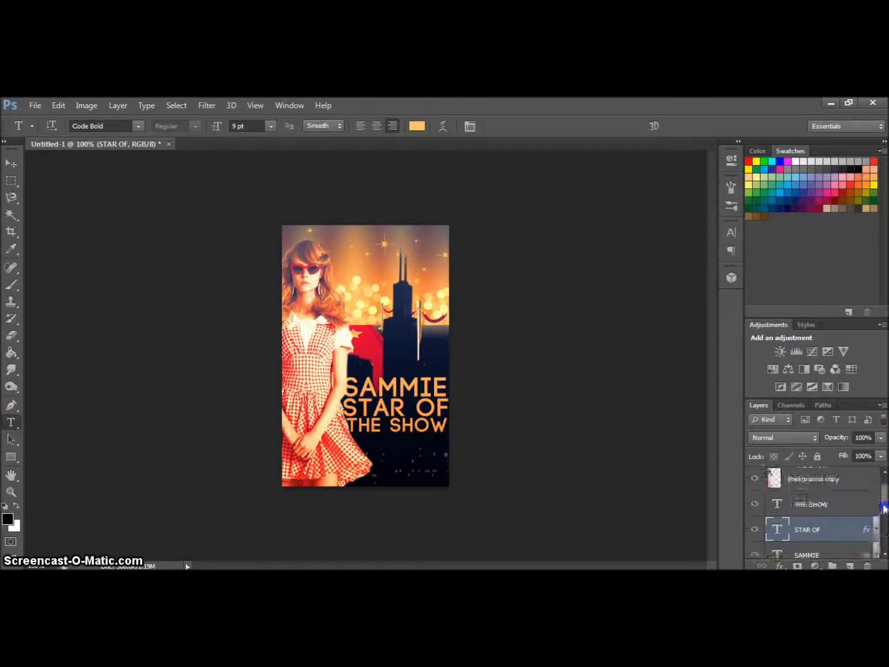
# Start a drop shadow on THE SHOW at 100% opacity, experimenting with its distance.
pyautogui.click(848, 503)
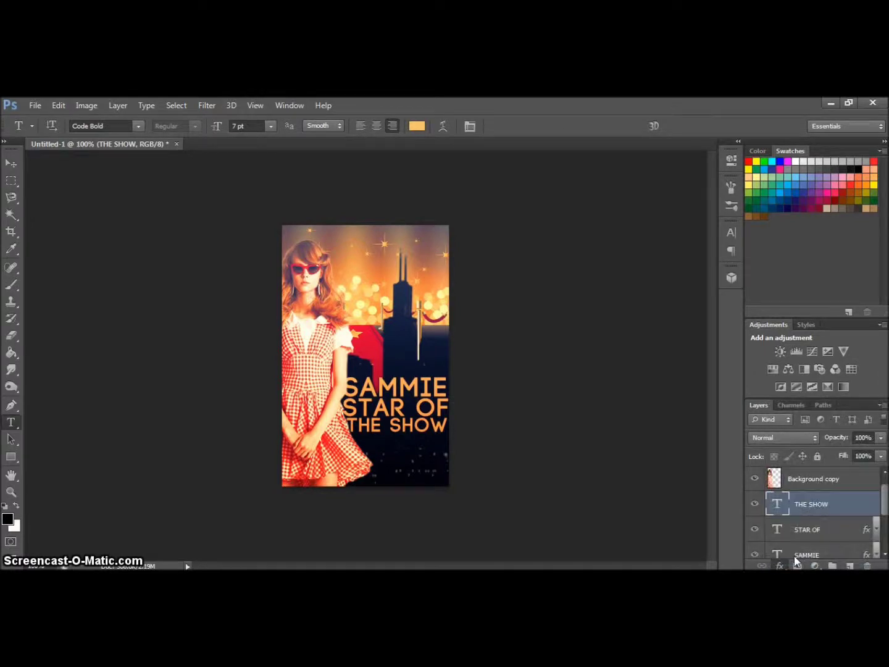
pyautogui.click(780, 565)
pyautogui.click(796, 553)
pyautogui.click(715, 233)
pyautogui.moveTo(714, 232); pyautogui.dragTo(723, 232)
pyautogui.moveTo(660, 273); pyautogui.dragTo(703, 274)
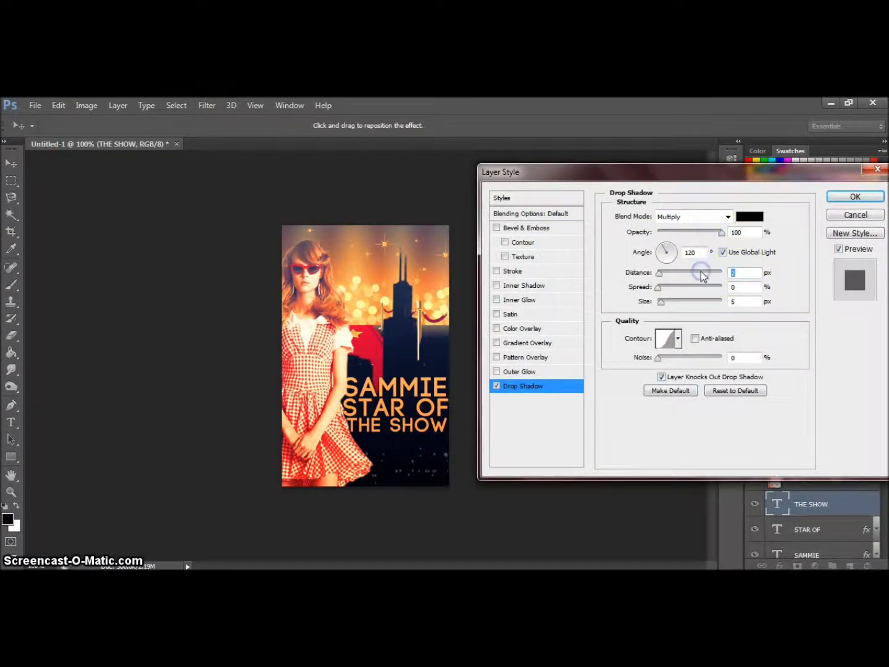
pyautogui.moveTo(707, 276); pyautogui.dragTo(738, 272)
# Finish THE SHOW's drop shadow with 5 px distance and full opacity.
pyautogui.click(373, 455)
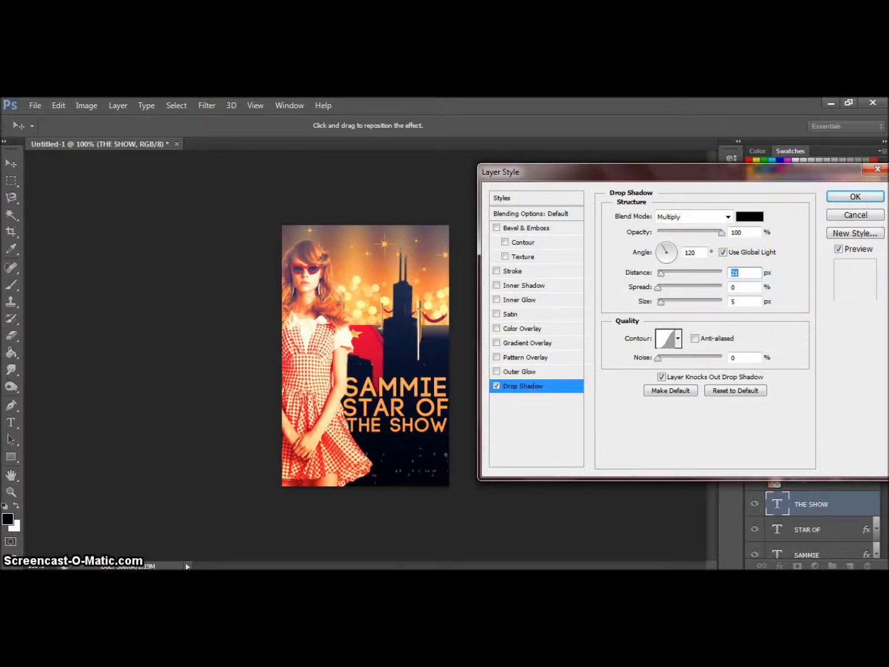
pyautogui.click(586, 239)
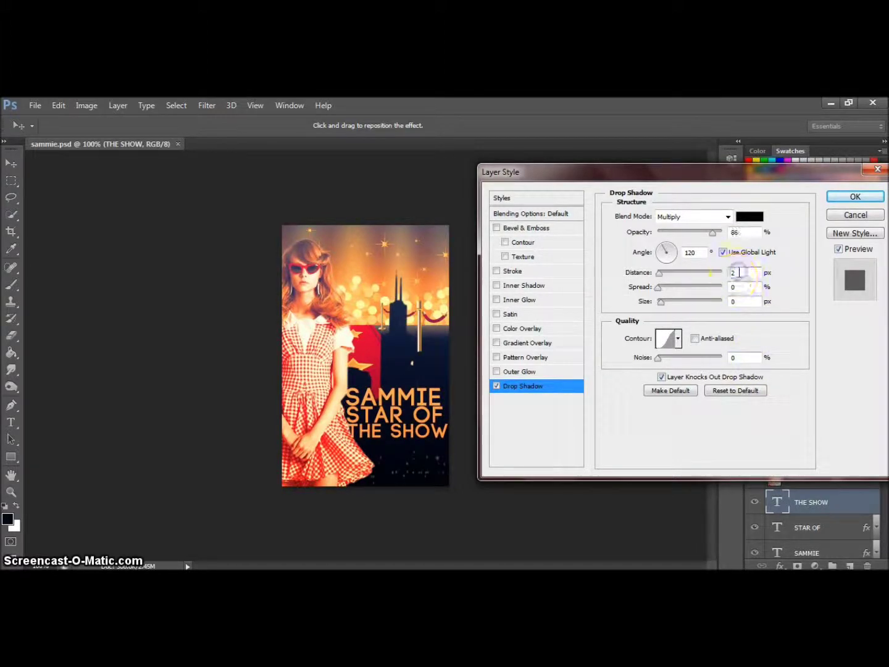
pyautogui.write('5')
pyautogui.press('Tab')
pyautogui.write('5')
pyautogui.click(714, 232)
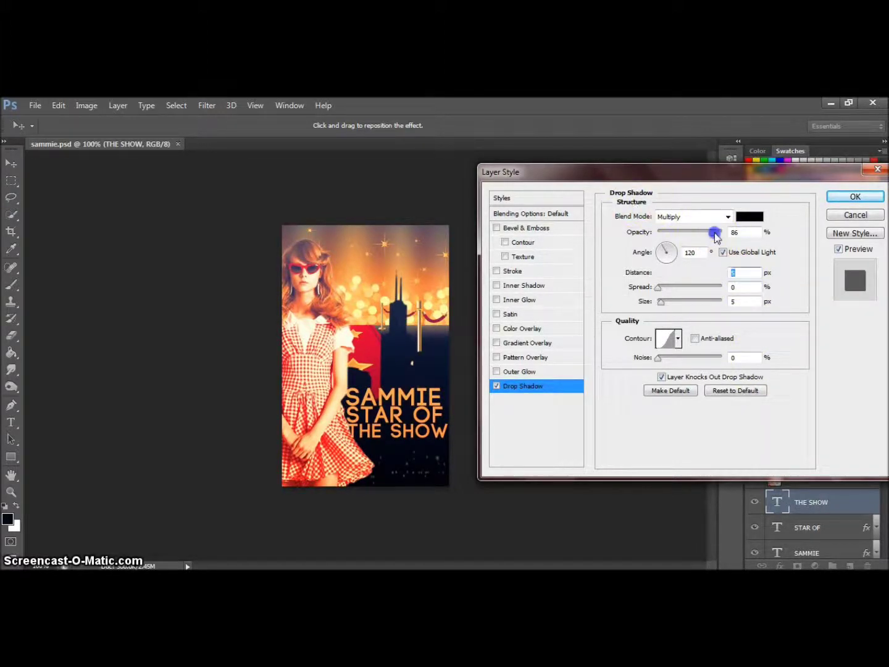
pyautogui.click(848, 199)
pyautogui.click(872, 503)
pyautogui.click(833, 564)
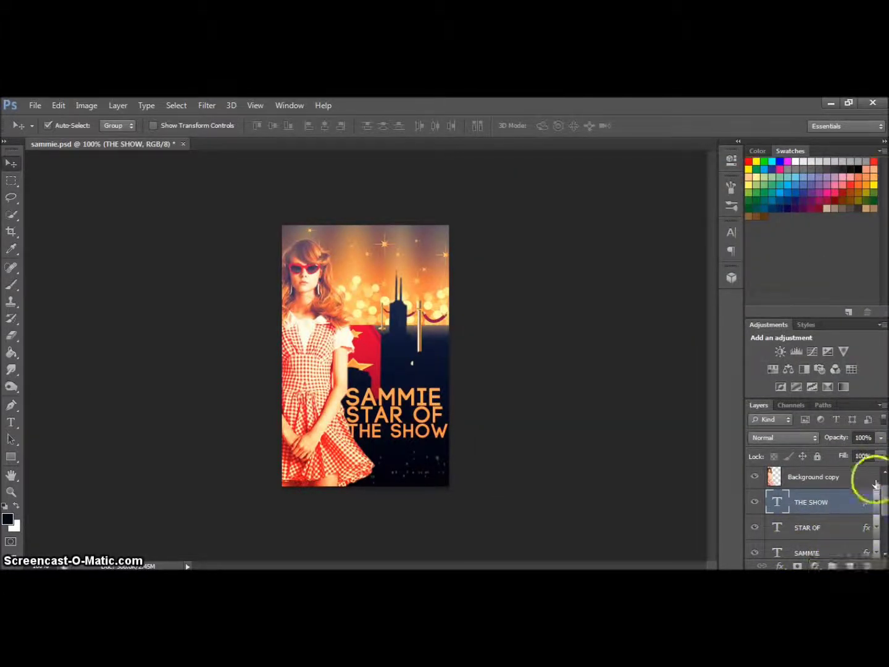
# Start a new text layer below the title with a pale-gold colour sampled from the poster's glow.
pyautogui.scroll(1, 873, 472)
pyautogui.click(11, 423)
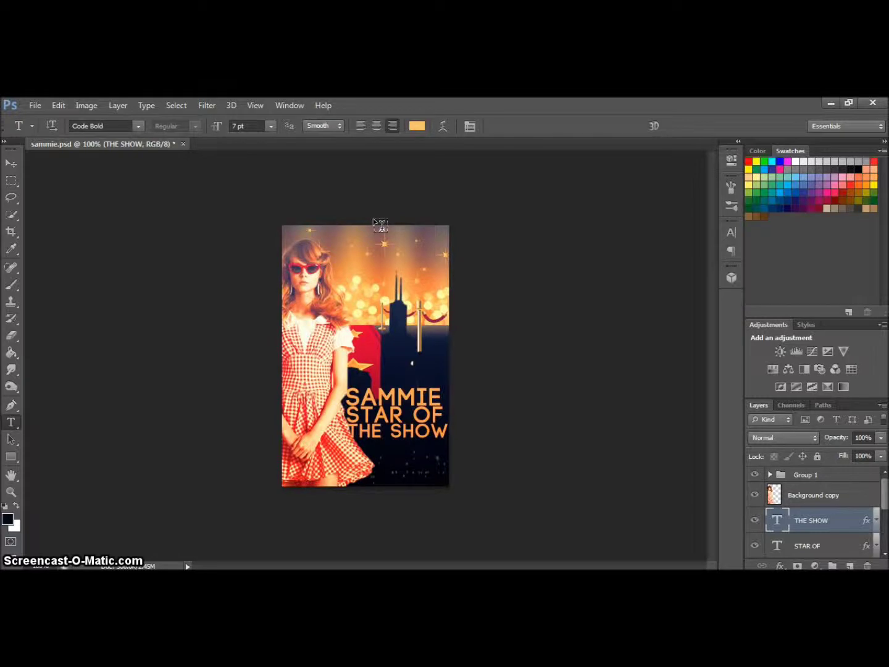
pyautogui.click(408, 255)
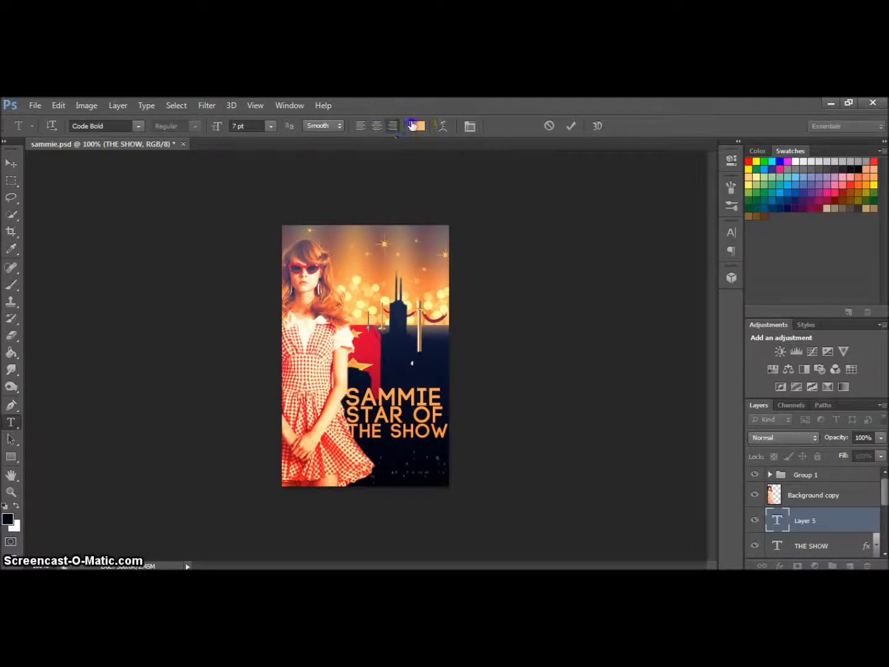
pyautogui.click(413, 125)
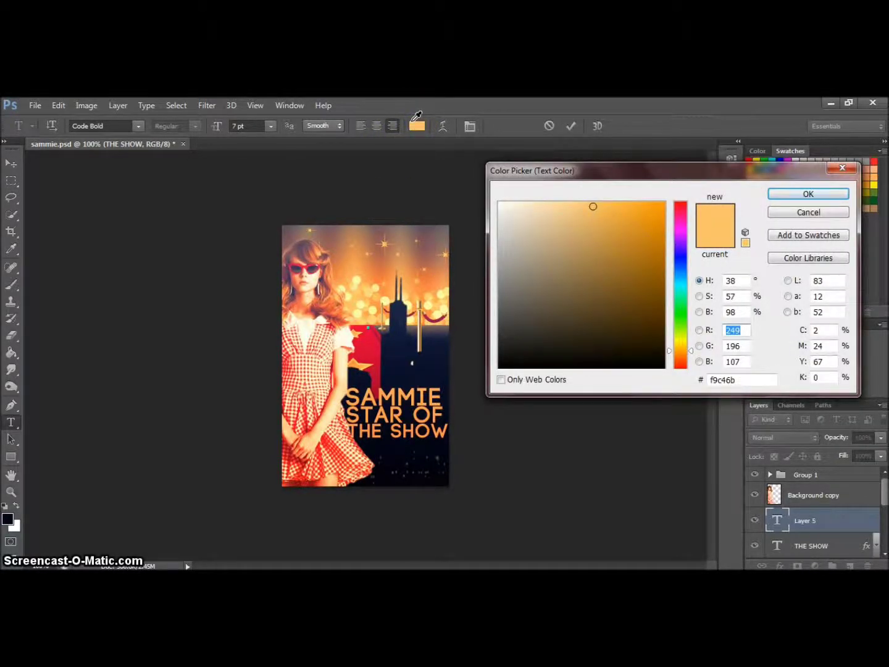
pyautogui.click(376, 341)
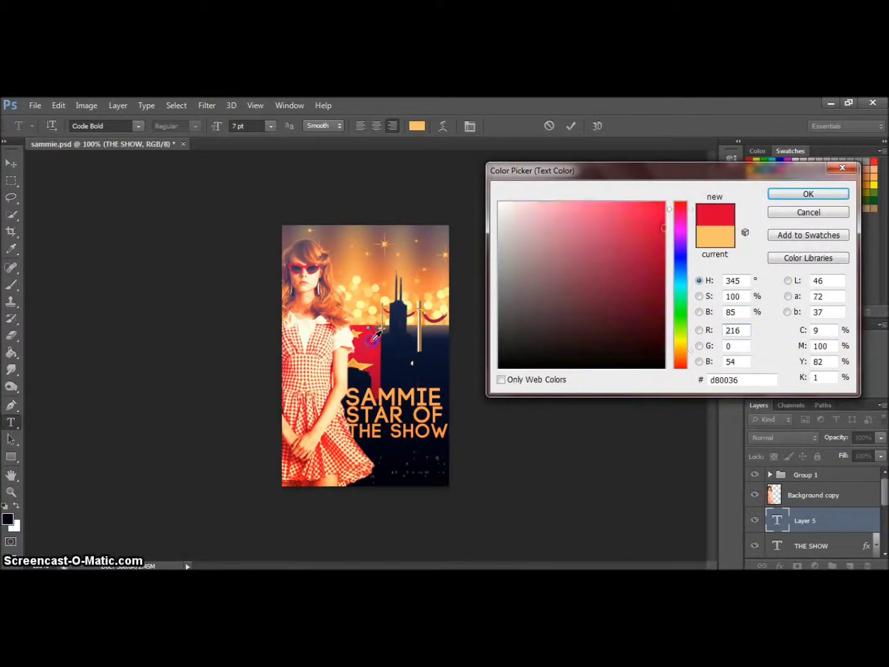
pyautogui.click(434, 300)
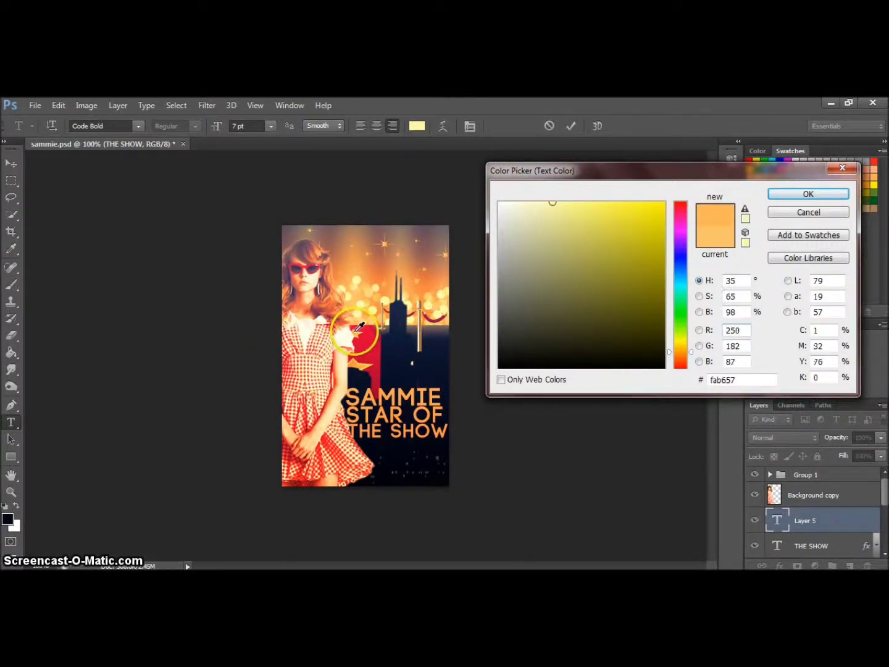
pyautogui.moveTo(360, 326); pyautogui.dragTo(440, 301)
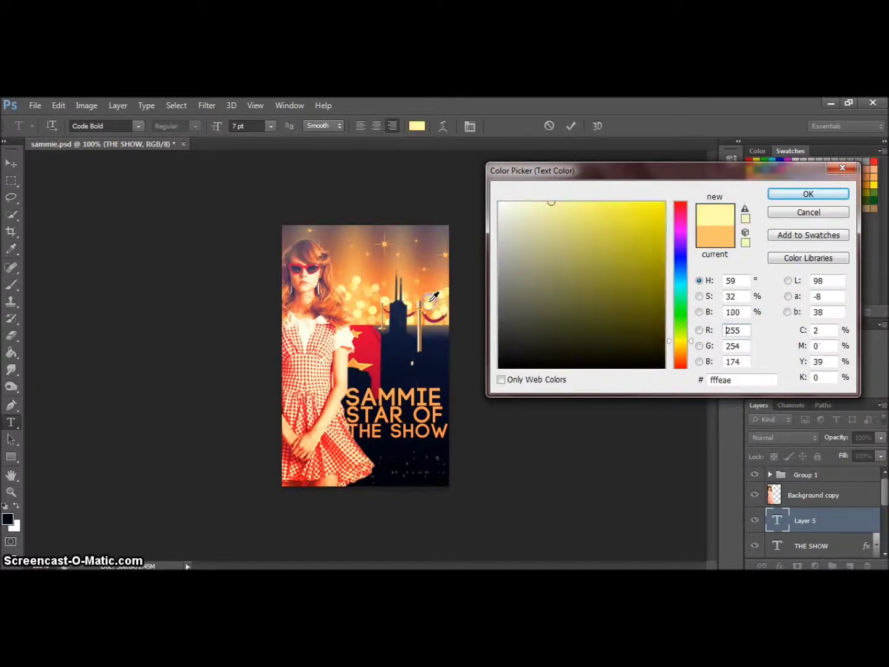
pyautogui.moveTo(434, 298); pyautogui.dragTo(435, 308)
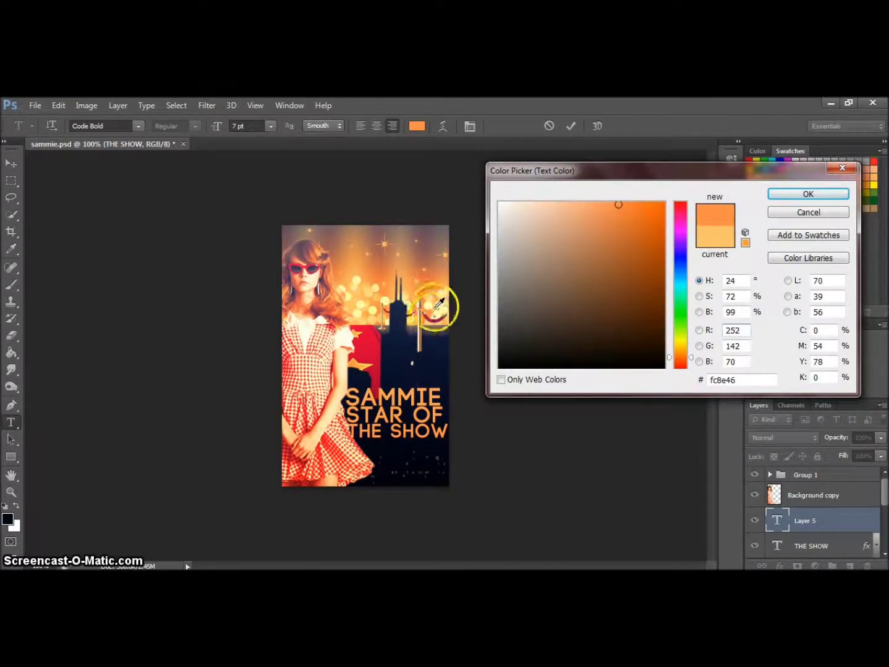
pyautogui.moveTo(426, 319); pyautogui.dragTo(434, 305)
pyautogui.click(786, 196)
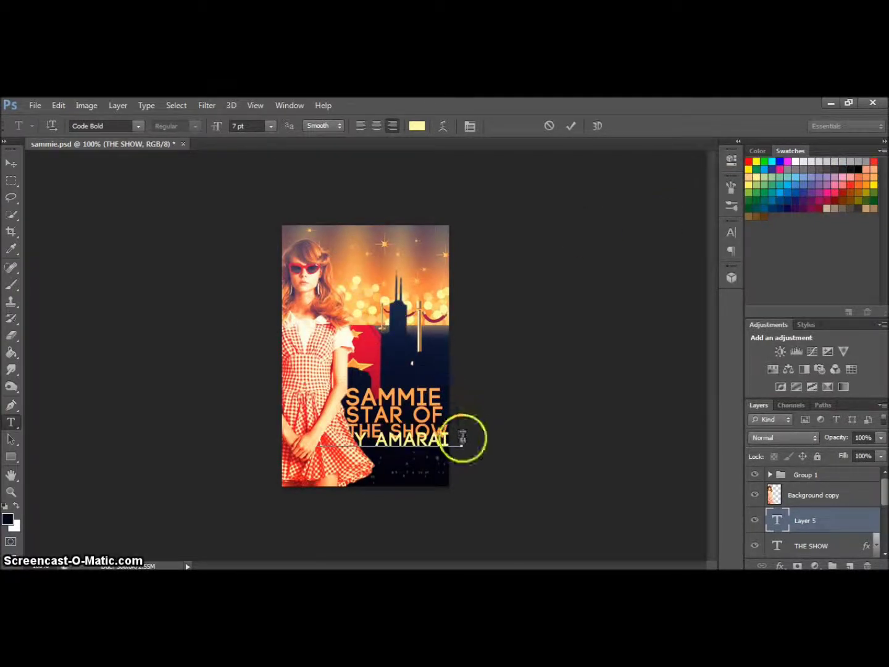
# Resize the author name to 4 pt, delete the surname's extra letter and commit it.
pyautogui.moveTo(383, 327); pyautogui.dragTo(471, 439)
pyautogui.click(271, 125)
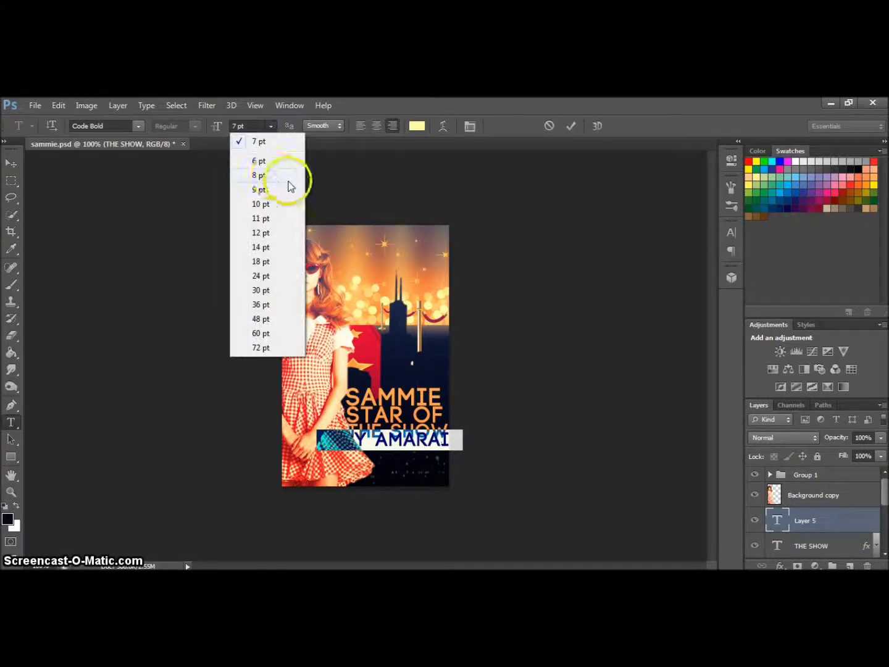
pyautogui.click(258, 161)
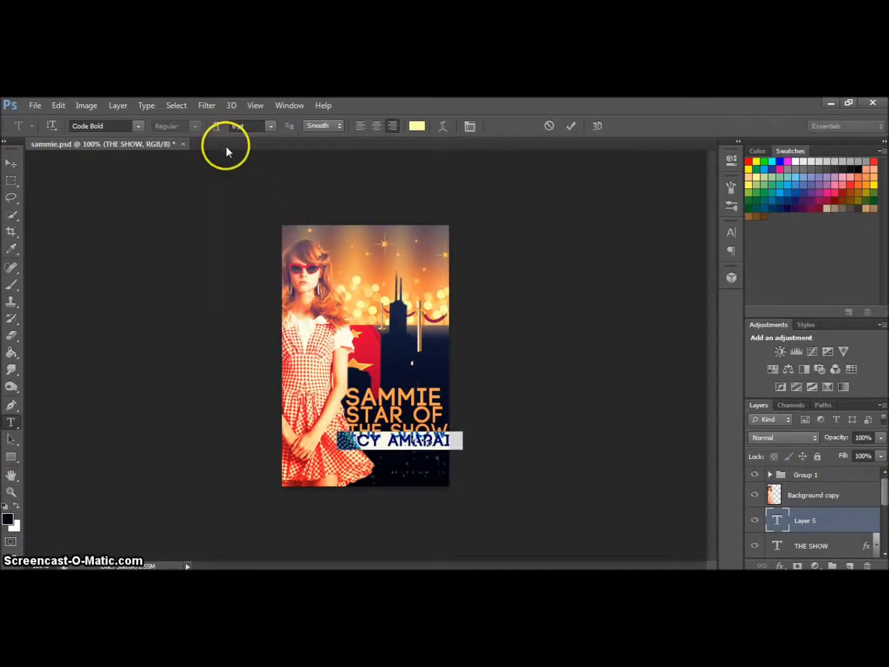
pyautogui.write('4')
pyautogui.click(432, 426)
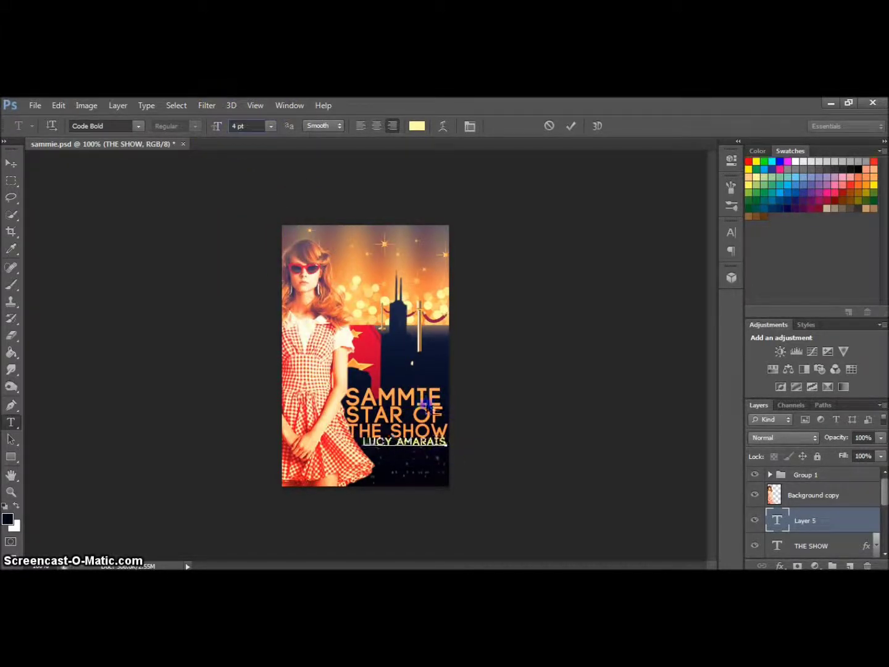
pyautogui.click(423, 459)
pyautogui.press('BackSpace')
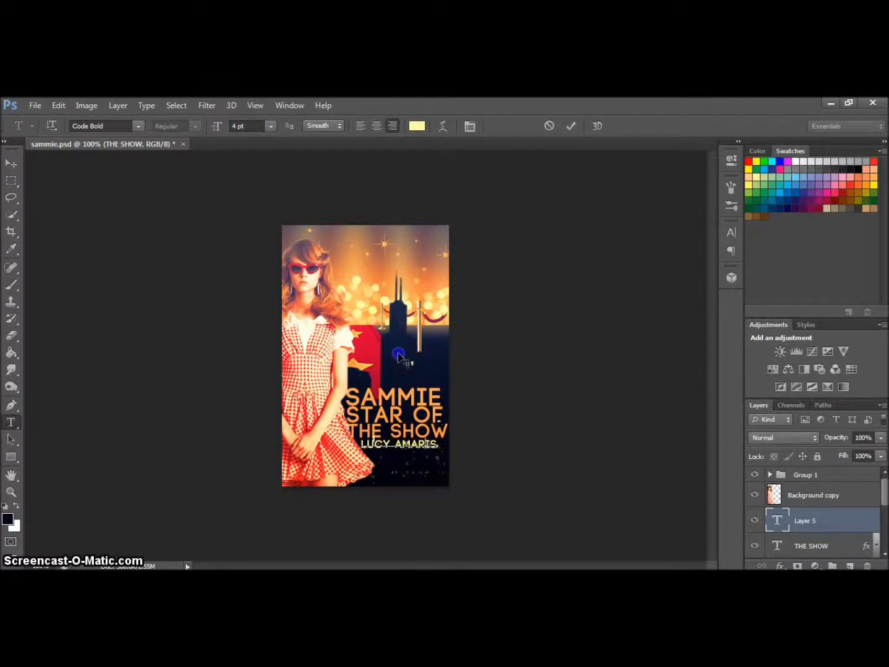
pyautogui.click(569, 126)
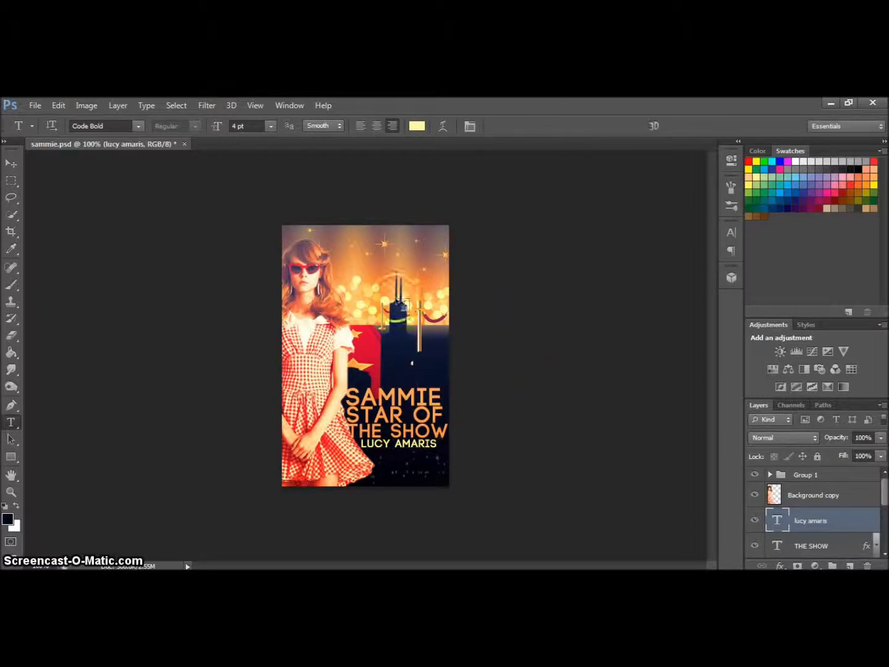
pyautogui.click(373, 255)
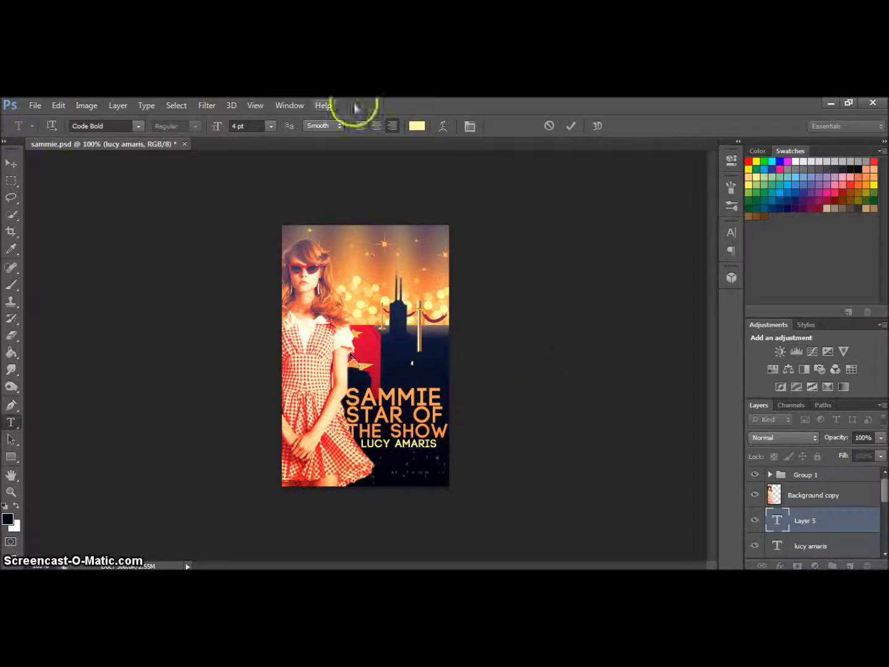
# Type the 'COVER BY' credit as a two-line text and pick a line spacing.
pyautogui.write('COVER BY')
pyautogui.press('Return')
pyautogui.write('ha')
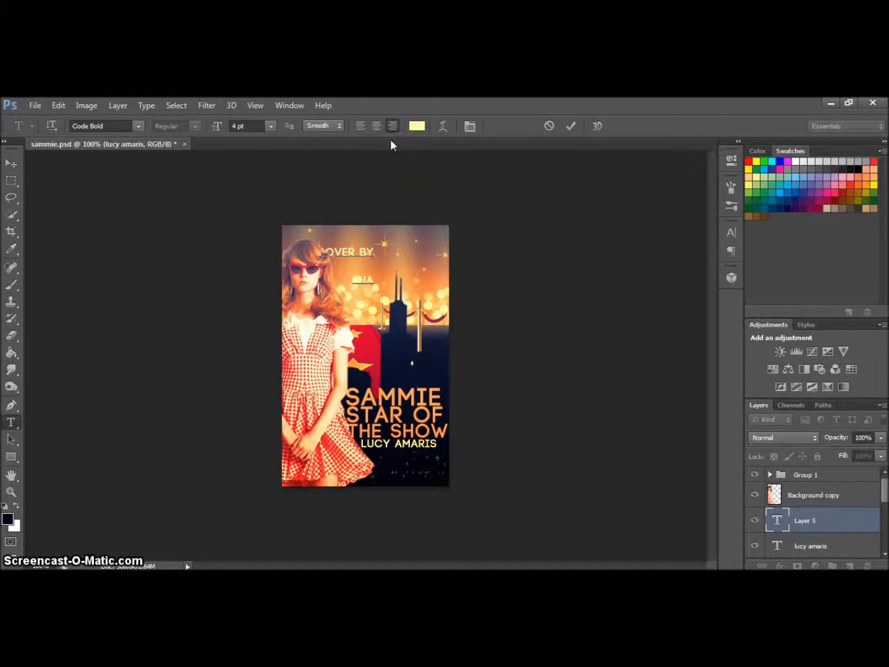
pyautogui.press('BackSpace')
pyautogui.press('BackSpace')
pyautogui.press('BackSpace')
pyautogui.press('BackSpace')
pyautogui.press('BackSpace')
pyautogui.press('BackSpace')
pyautogui.press('BackSpace')
pyautogui.press('BackSpace')
pyautogui.press('BackSpace')
pyautogui.press('BackSpace')
pyautogui.press('BackSpace')
pyautogui.click(731, 233)
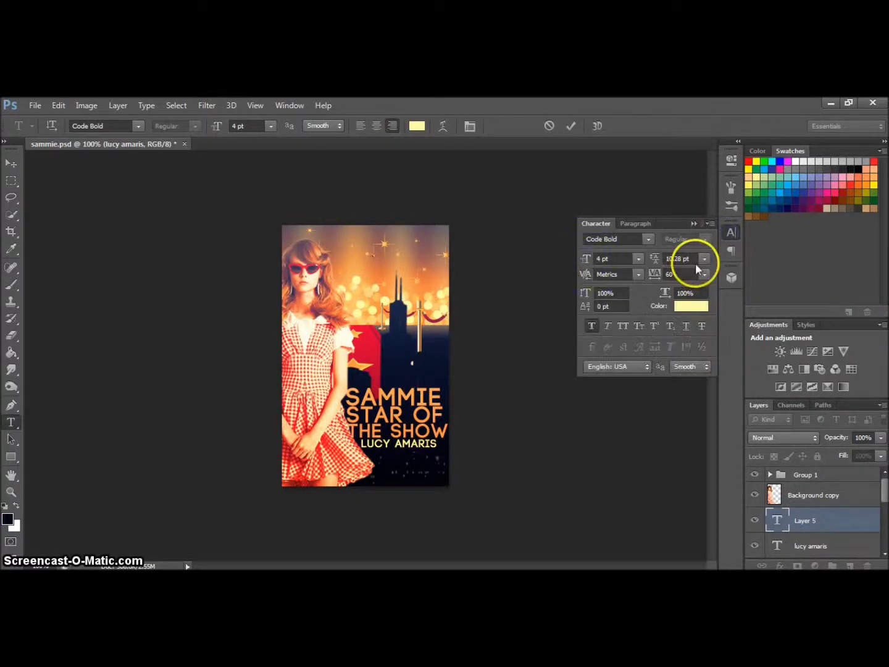
pyautogui.click(704, 259)
pyautogui.click(695, 294)
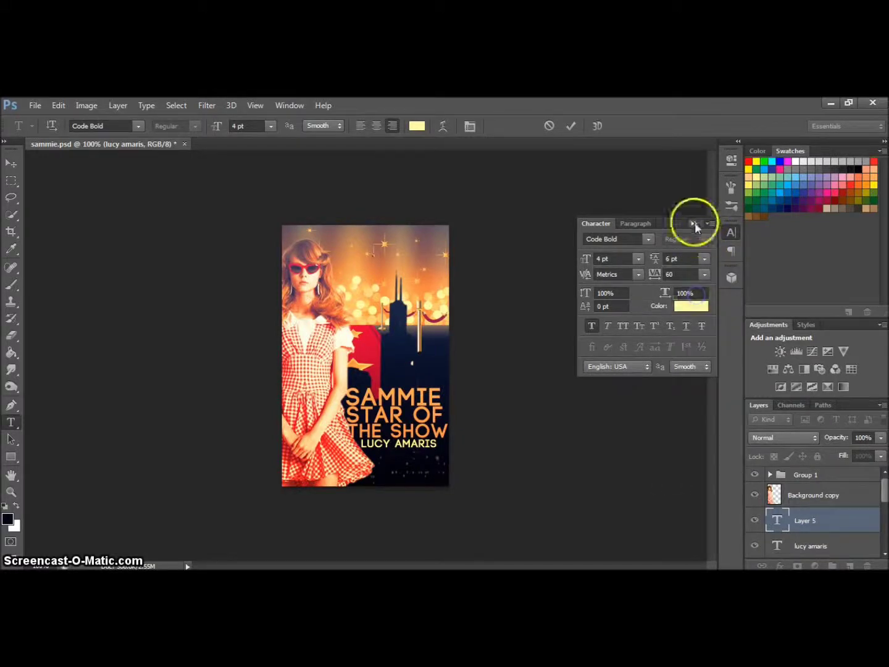
pyautogui.click(694, 223)
# Reposition the credit text and tighten the spacing between its lines.
pyautogui.moveTo(380, 279); pyautogui.dragTo(402, 277)
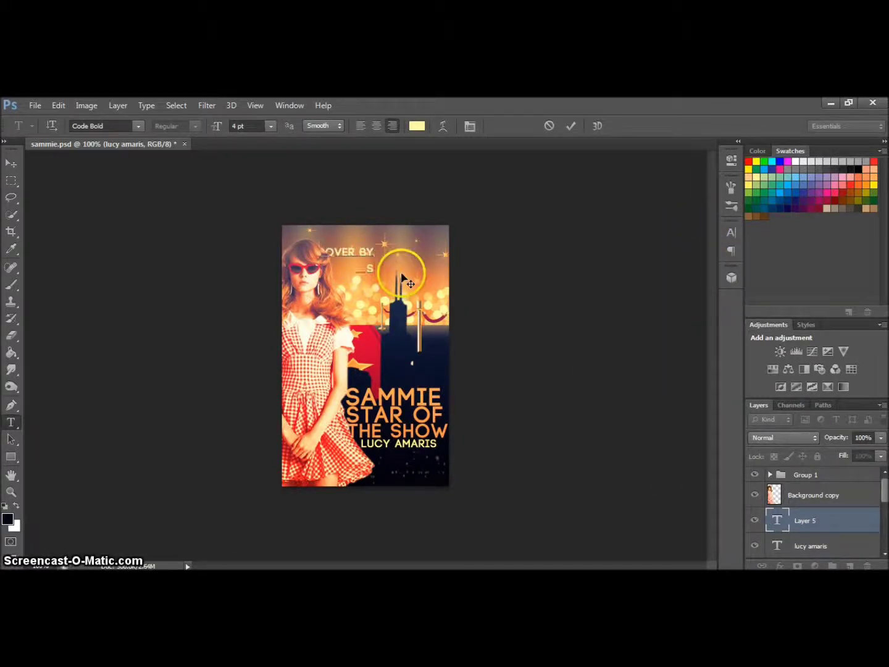
pyautogui.moveTo(403, 277); pyautogui.dragTo(348, 268)
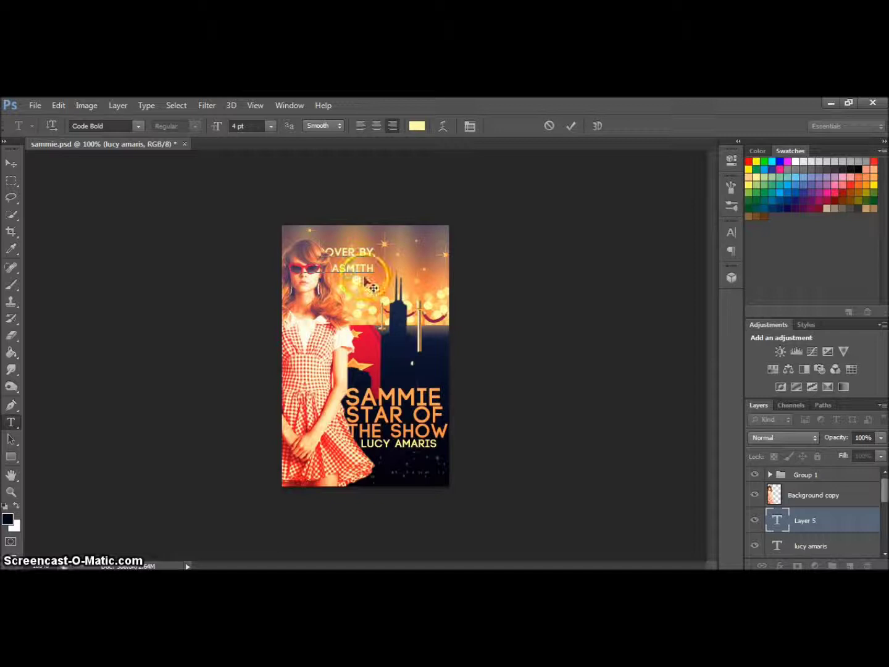
pyautogui.hotkey('ctrl', 'a')
pyautogui.click(730, 232)
pyautogui.click(675, 259)
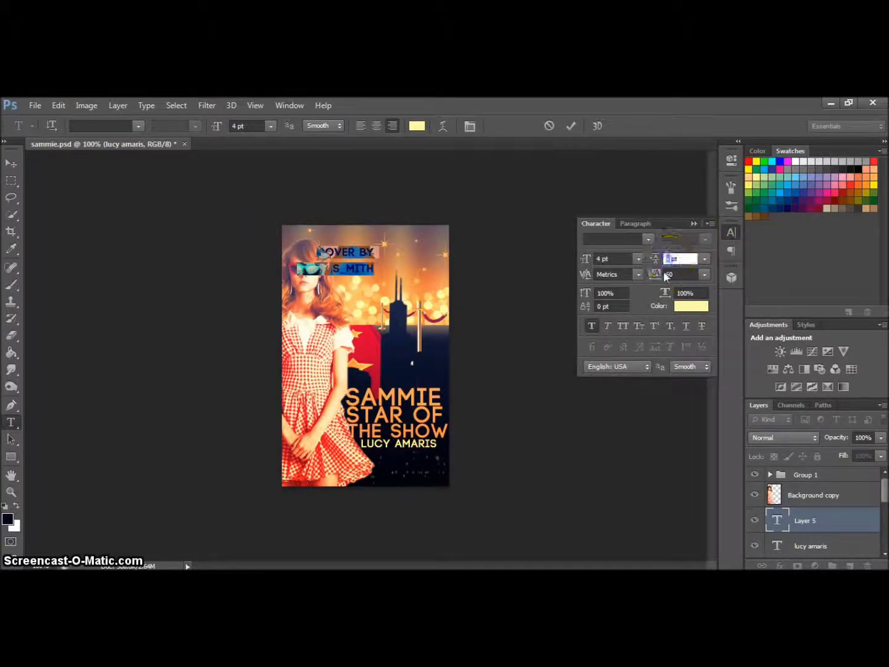
pyautogui.click(671, 259)
pyautogui.click(669, 258)
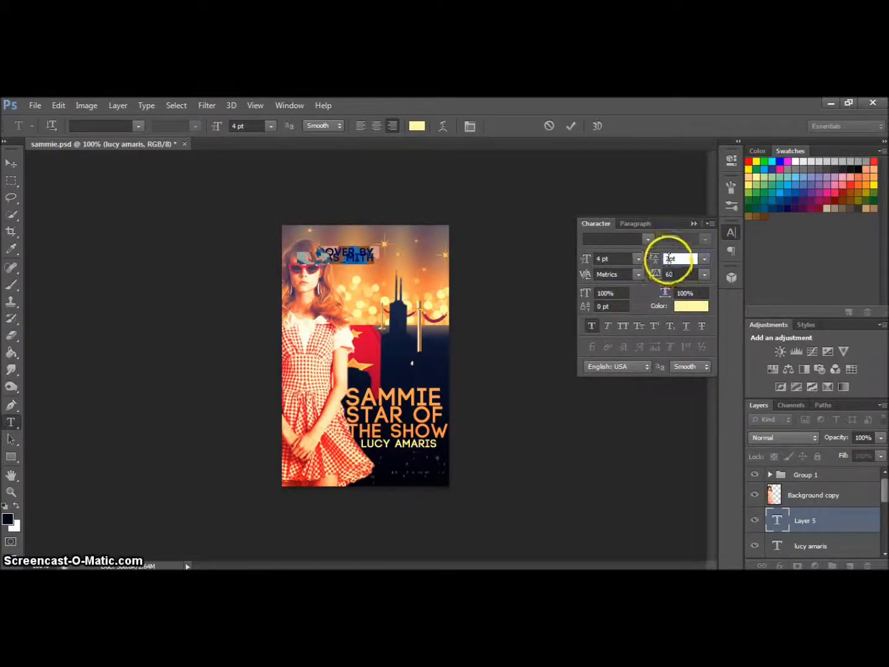
pyautogui.click(696, 224)
# Shrink the credit text and set its leading to 2 pt, then commit.
pyautogui.click(235, 126)
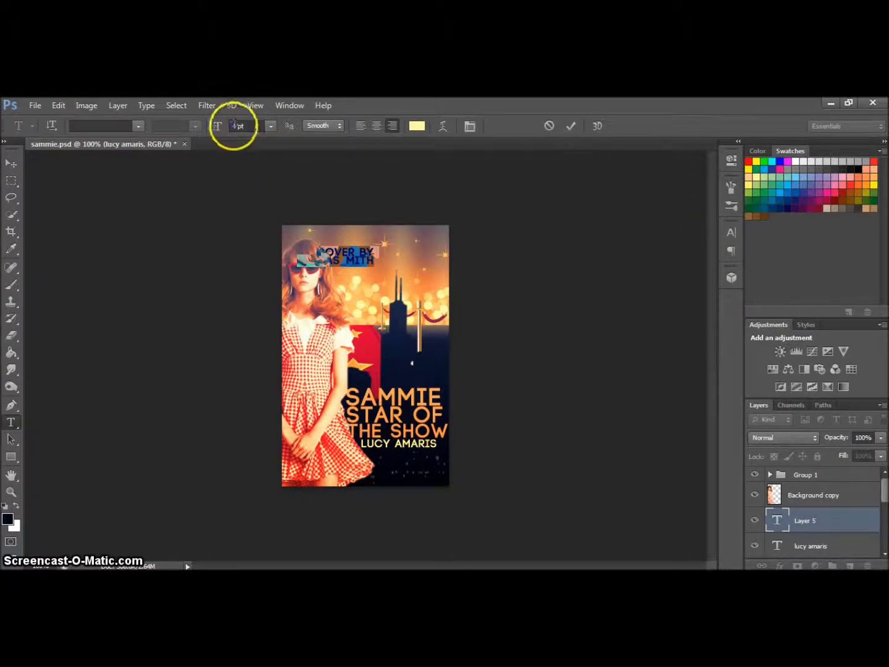
pyautogui.write('1')
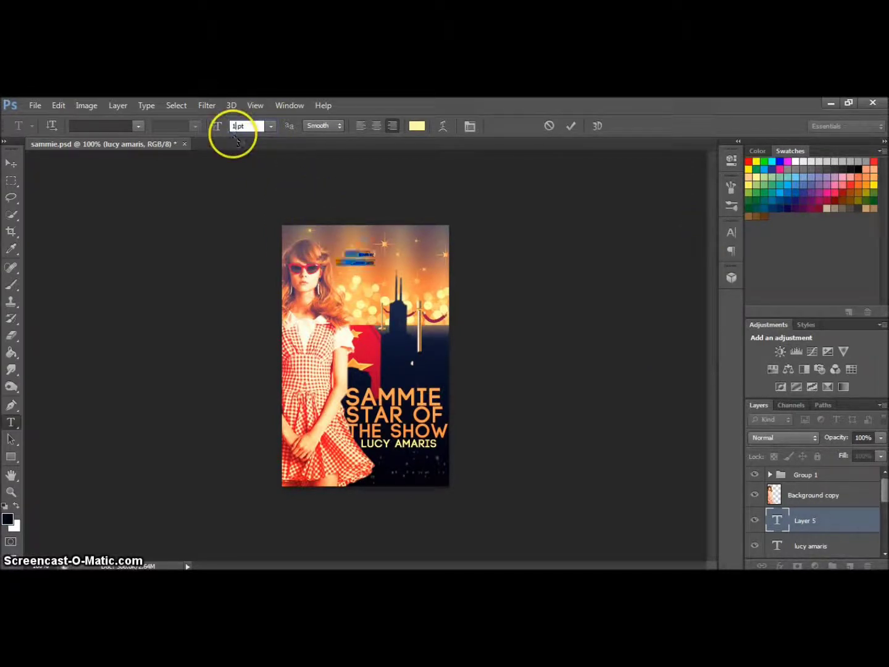
pyautogui.click(358, 249)
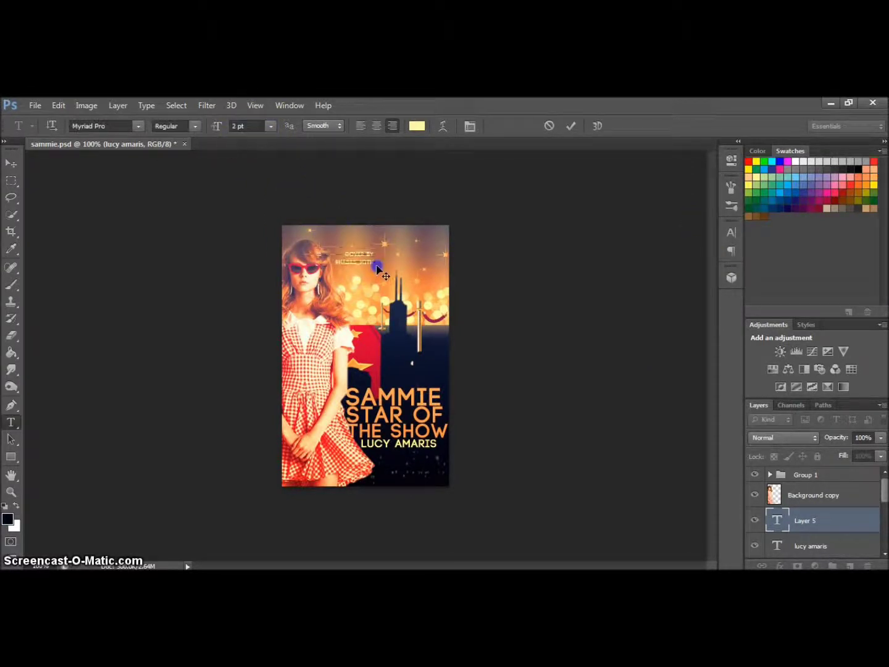
pyautogui.moveTo(421, 264); pyautogui.dragTo(391, 253)
pyautogui.click(731, 232)
pyautogui.click(676, 259)
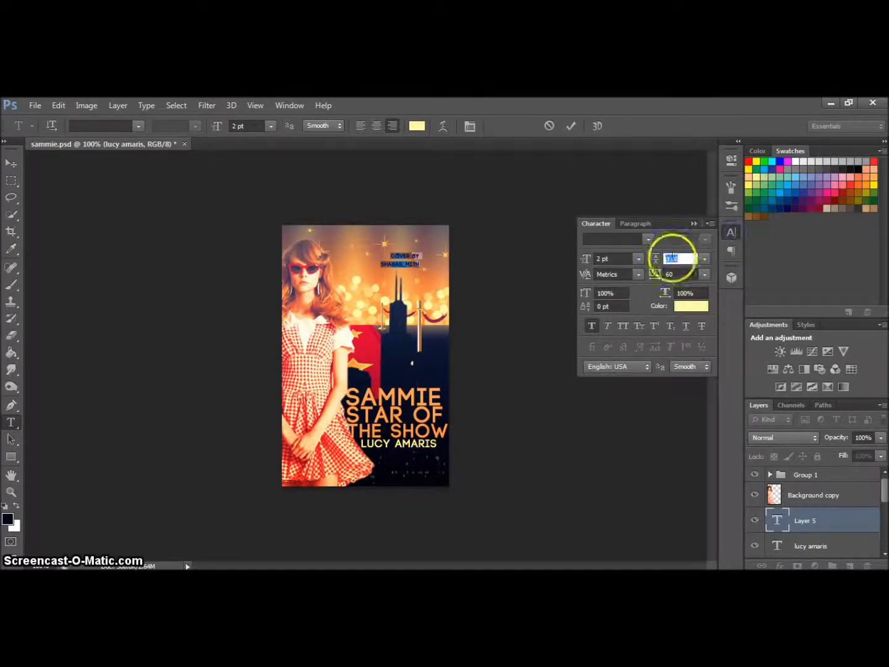
pyautogui.press('Return')
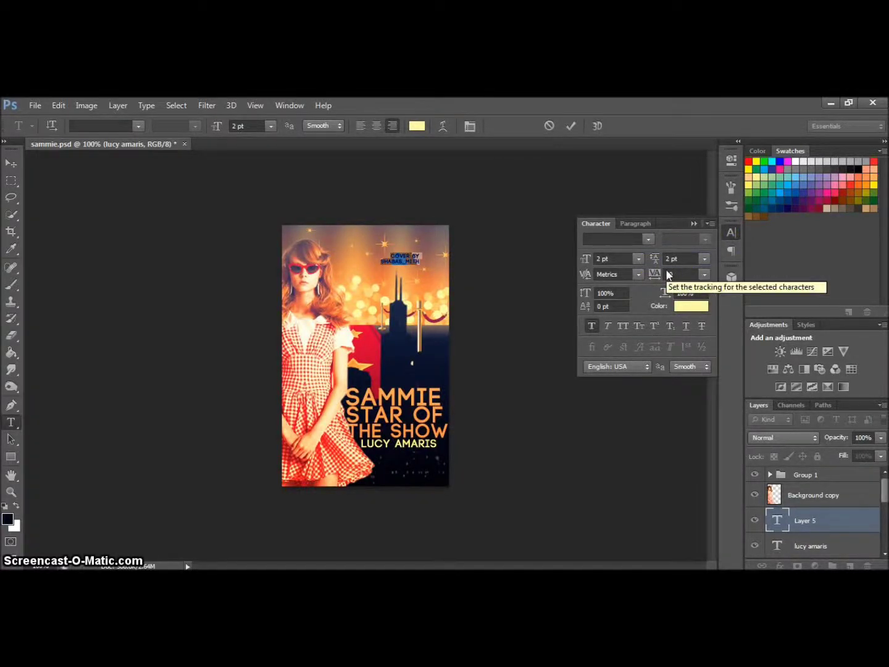
pyautogui.click(694, 224)
pyautogui.click(421, 253)
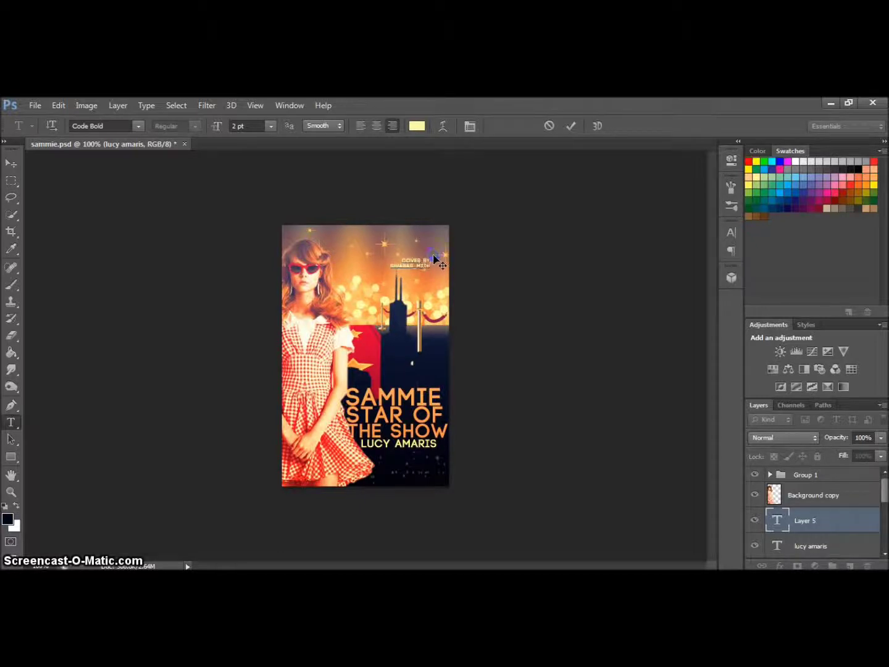
pyautogui.click(572, 127)
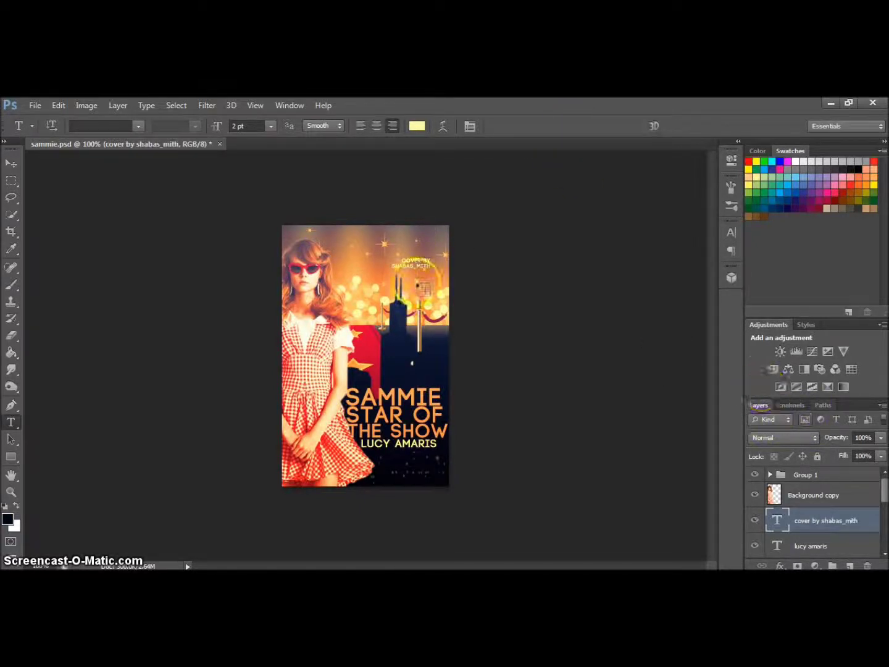
# Set the credit font to Code Bold, nudge it left and blend the layer as Overlay.
pyautogui.click(138, 126)
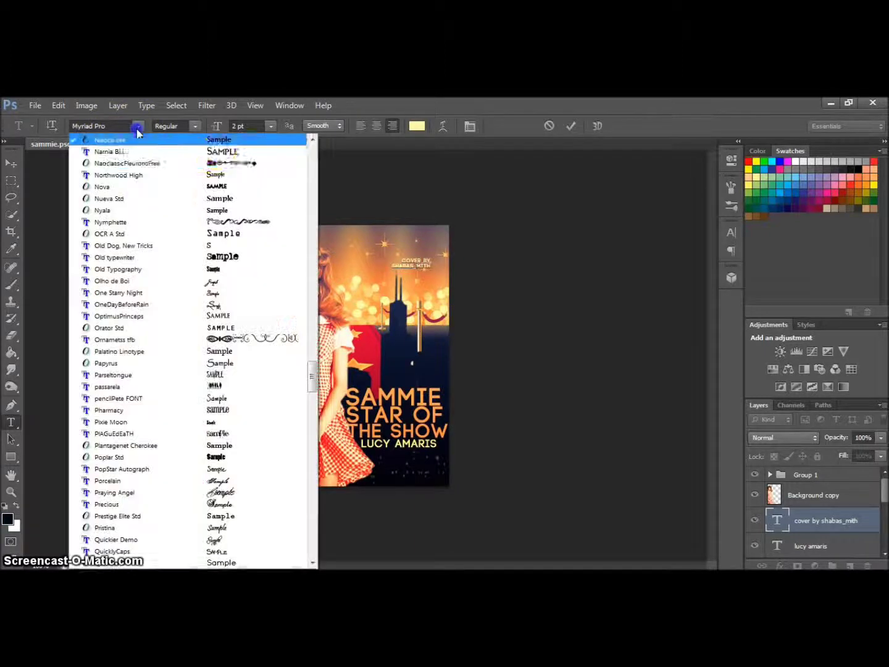
pyautogui.moveTo(312, 398); pyautogui.dragTo(309, 214)
pyautogui.click(160, 209)
pyautogui.moveTo(410, 243); pyautogui.dragTo(410, 247)
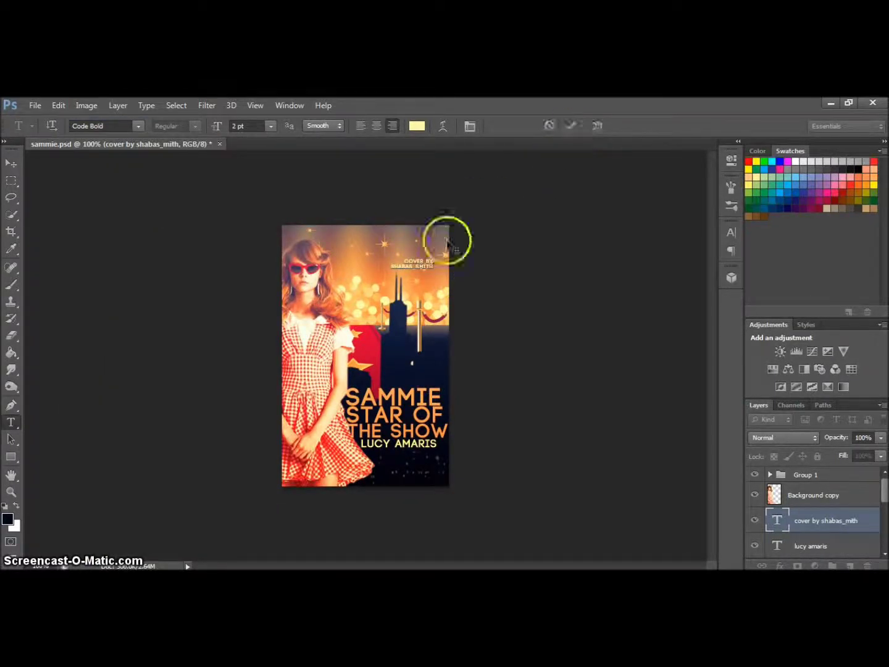
pyautogui.click(572, 126)
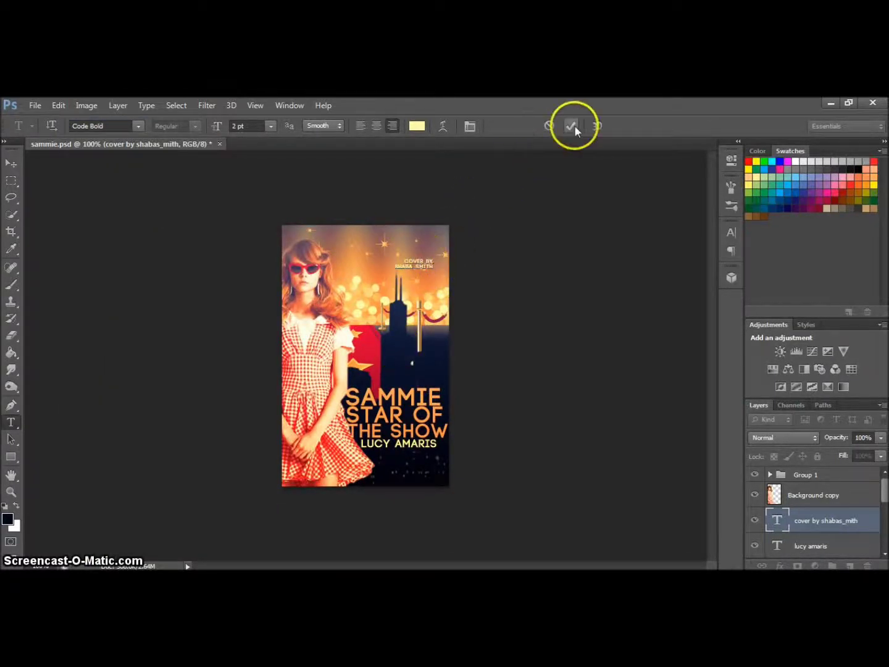
pyautogui.click(783, 436)
pyautogui.click(764, 254)
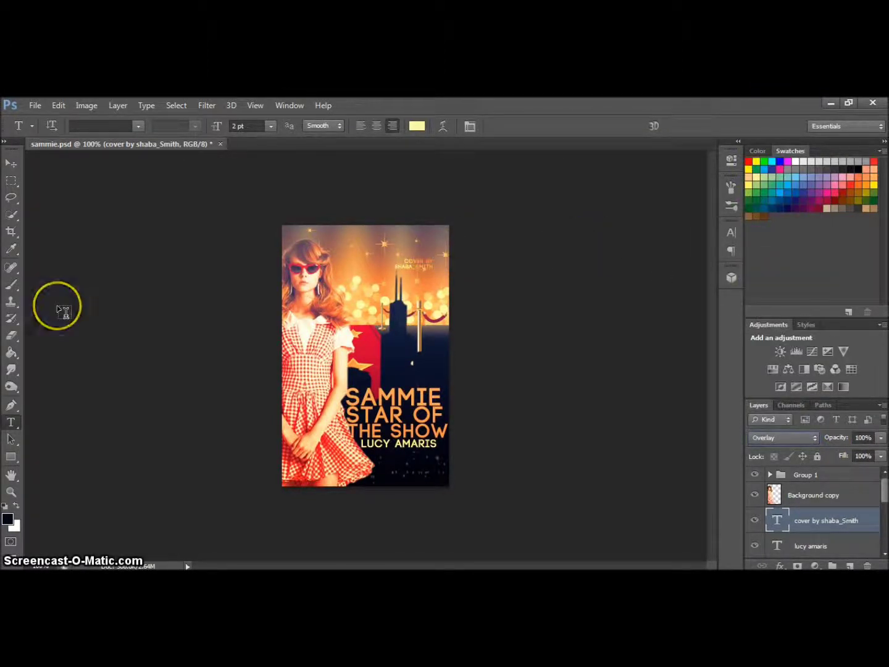
pyautogui.click(8, 162)
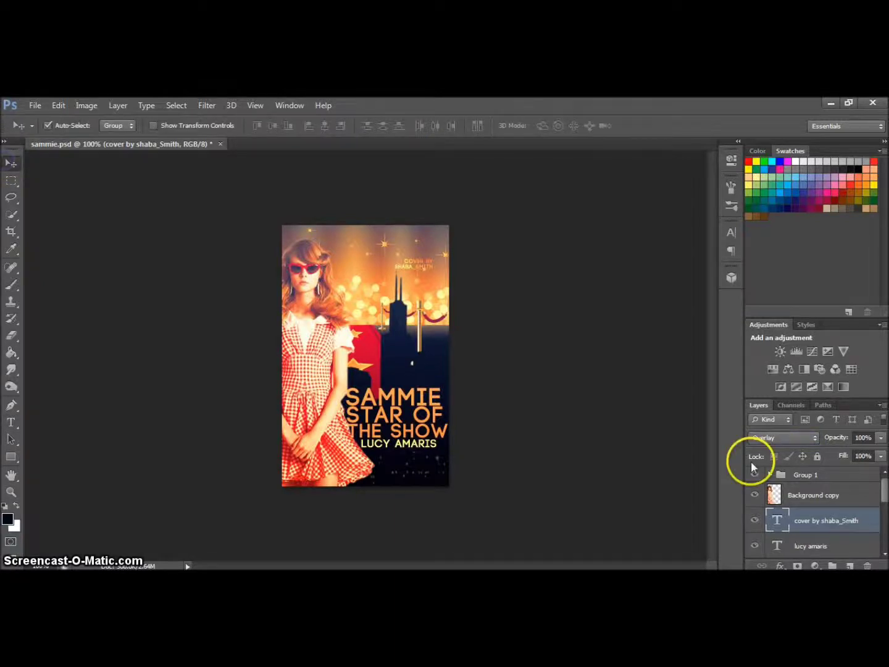
pyautogui.click(813, 495)
# Apply Surface Blur with radius 5 and threshold 10 to the girl's Background copy layer.
pyautogui.click(207, 104)
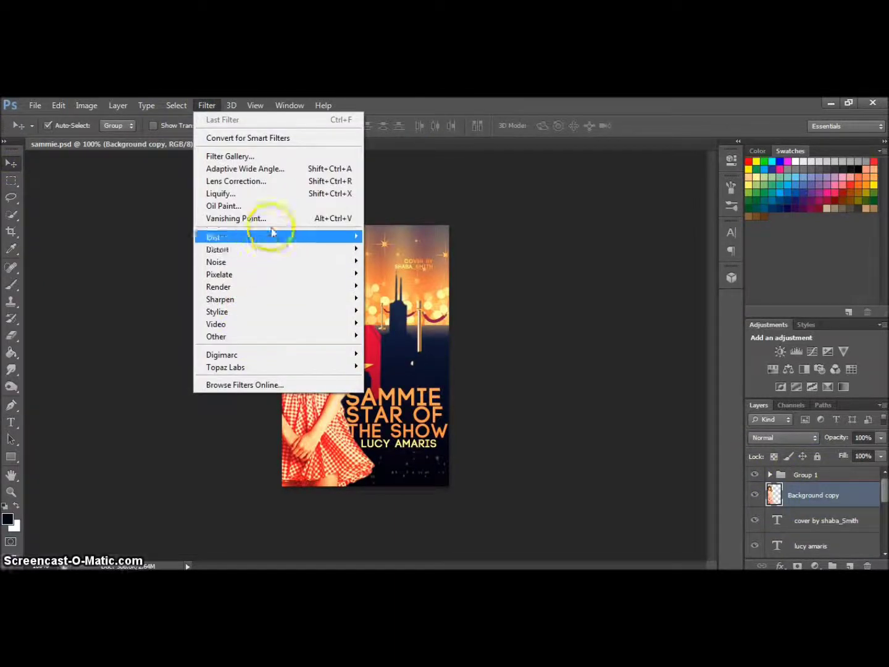
pyautogui.click(397, 403)
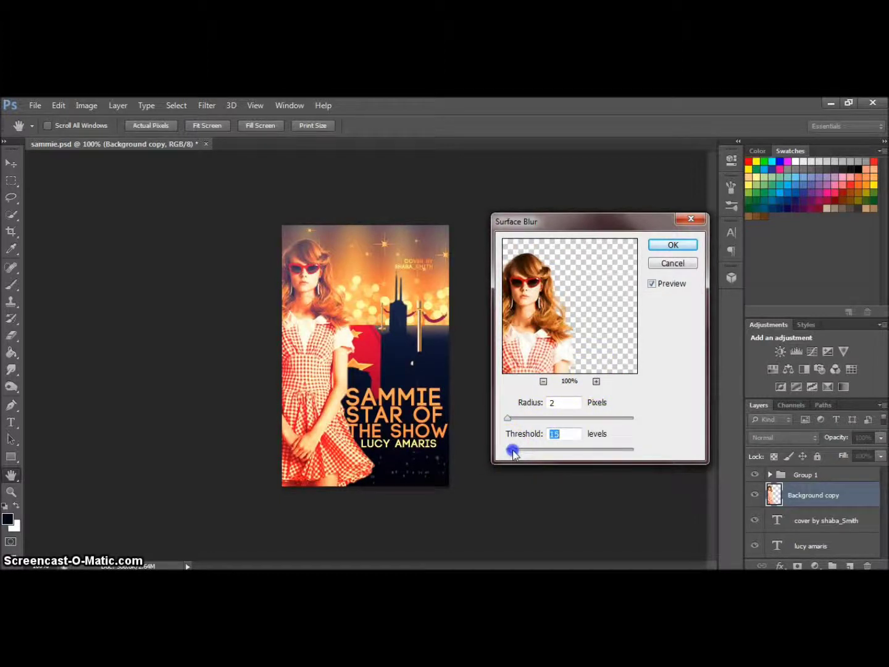
pyautogui.click(509, 421)
pyautogui.click(512, 420)
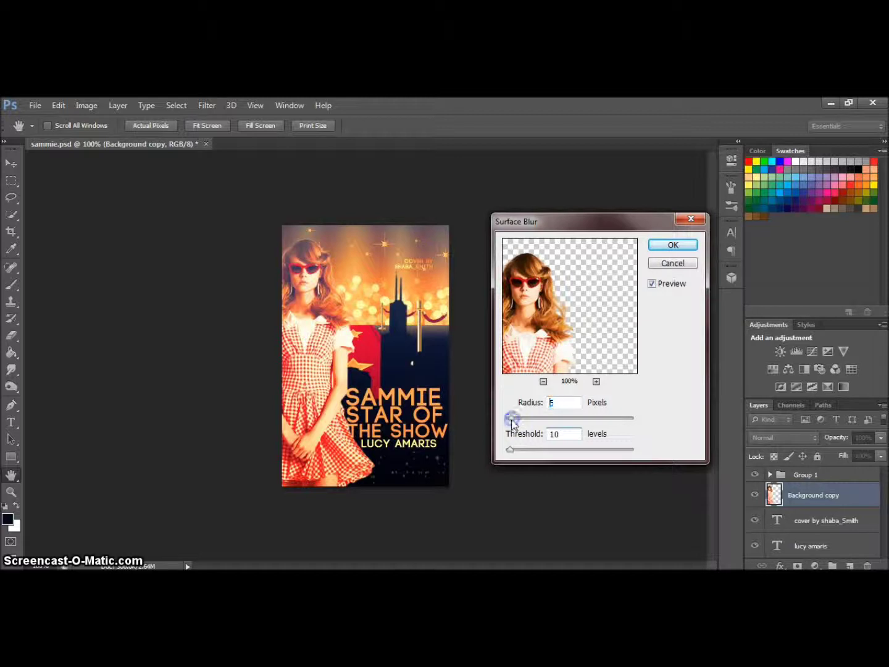
pyautogui.click(670, 246)
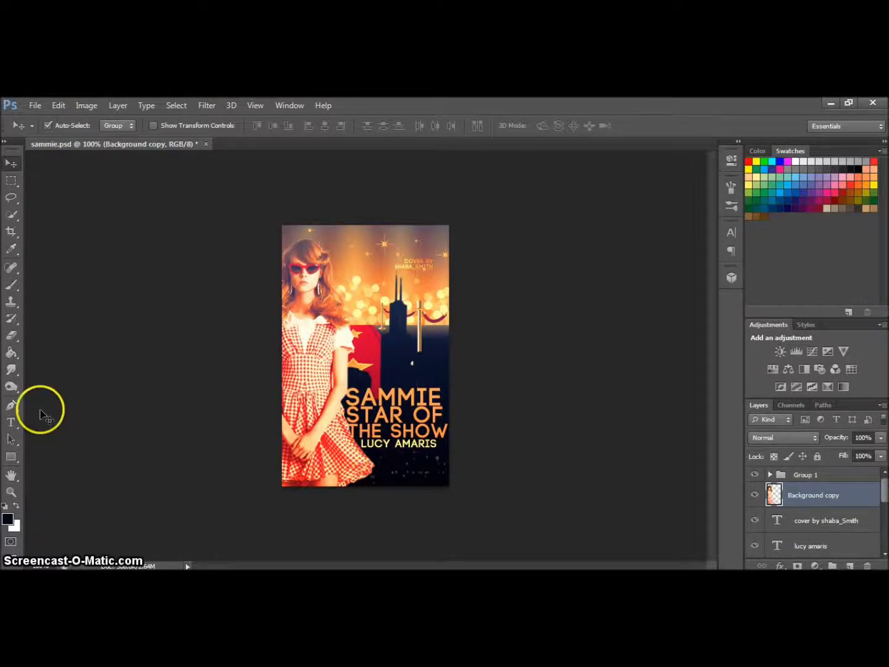
pyautogui.click(11, 181)
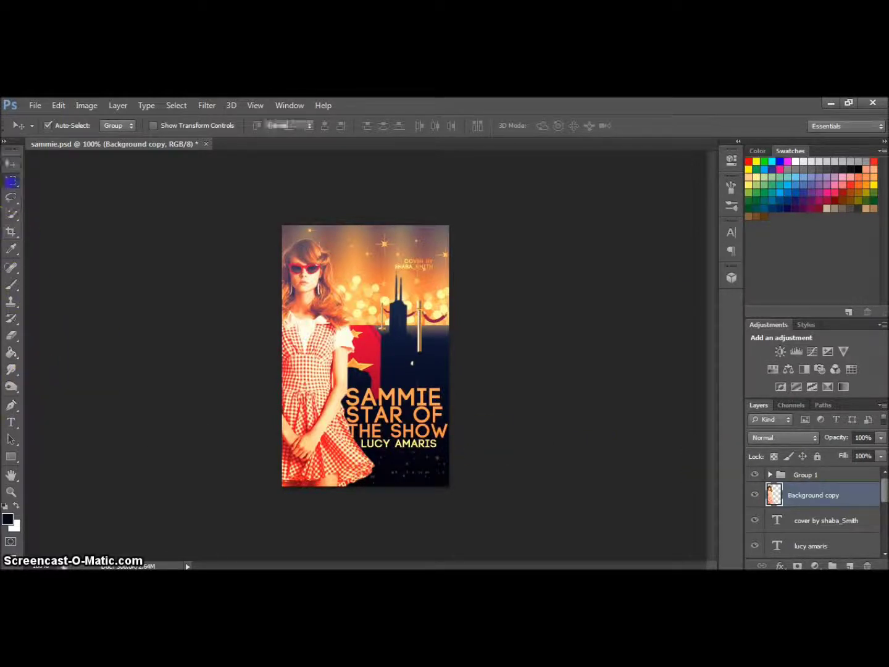
# Select the SAMMIE title layer and nudge the title slightly down-left.
pyautogui.moveTo(334, 404); pyautogui.dragTo(335, 405)
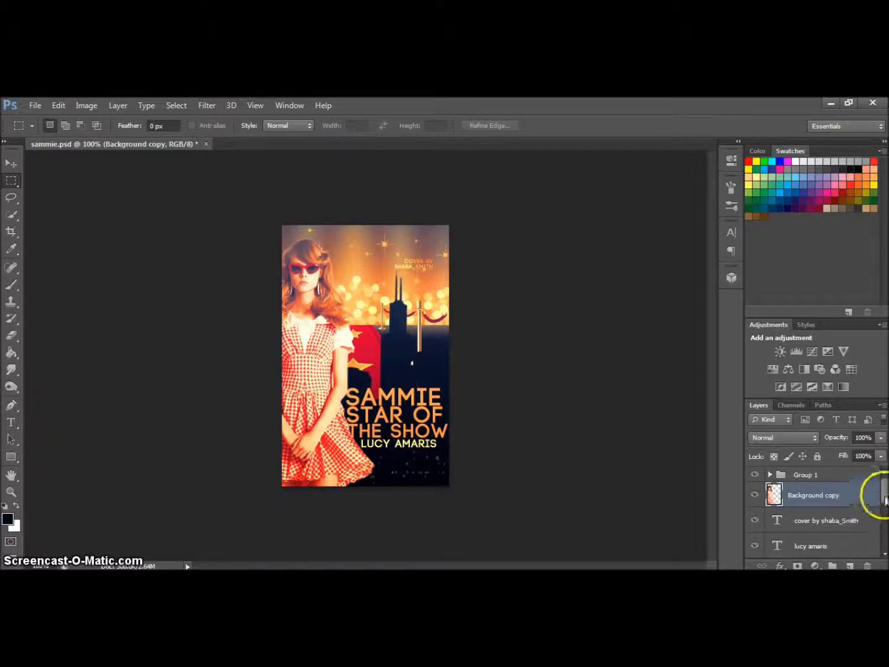
pyautogui.moveTo(884, 499); pyautogui.dragTo(884, 525)
pyautogui.click(806, 513)
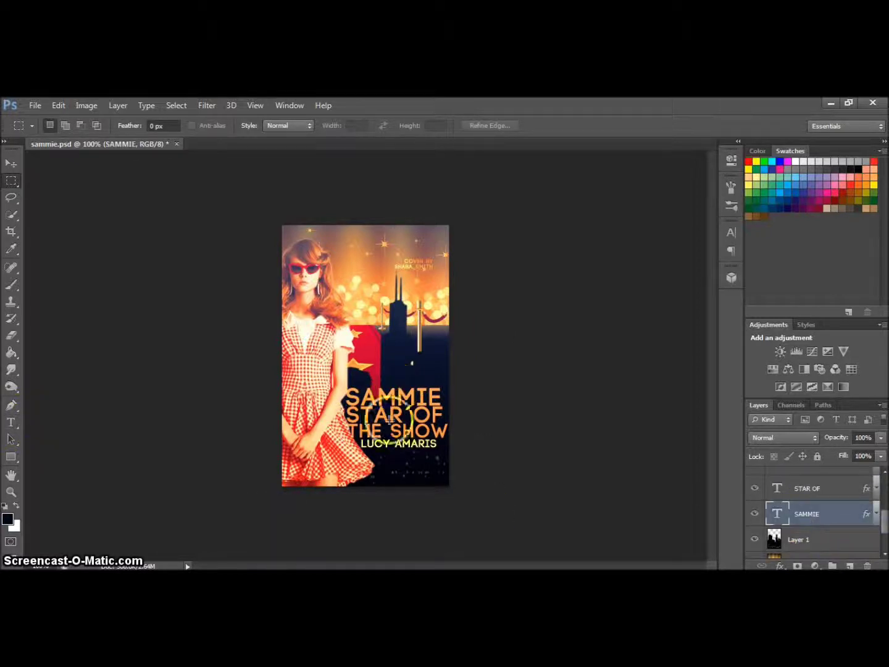
pyautogui.click(11, 424)
pyautogui.click(414, 408)
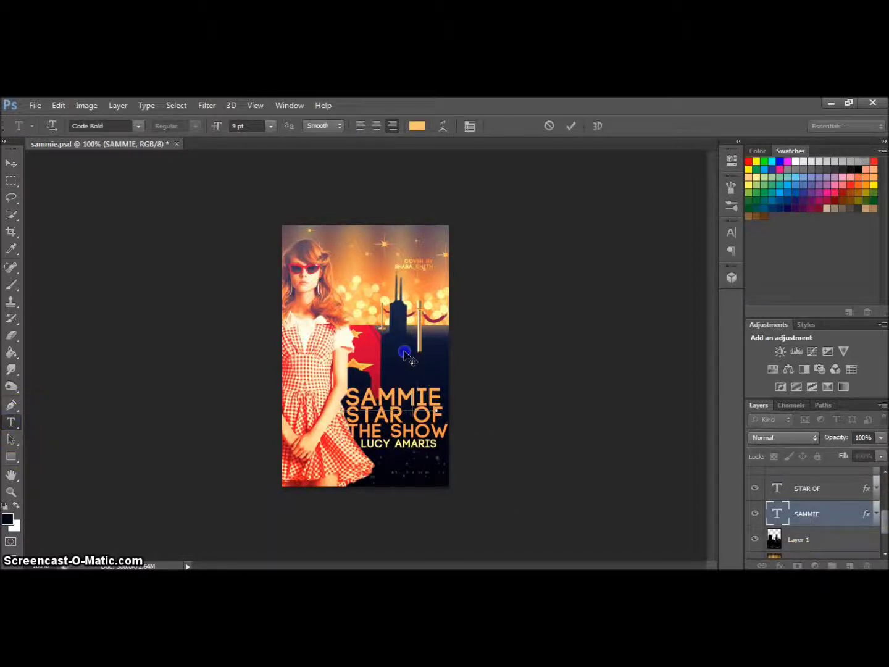
pyautogui.moveTo(404, 353); pyautogui.dragTo(402, 356)
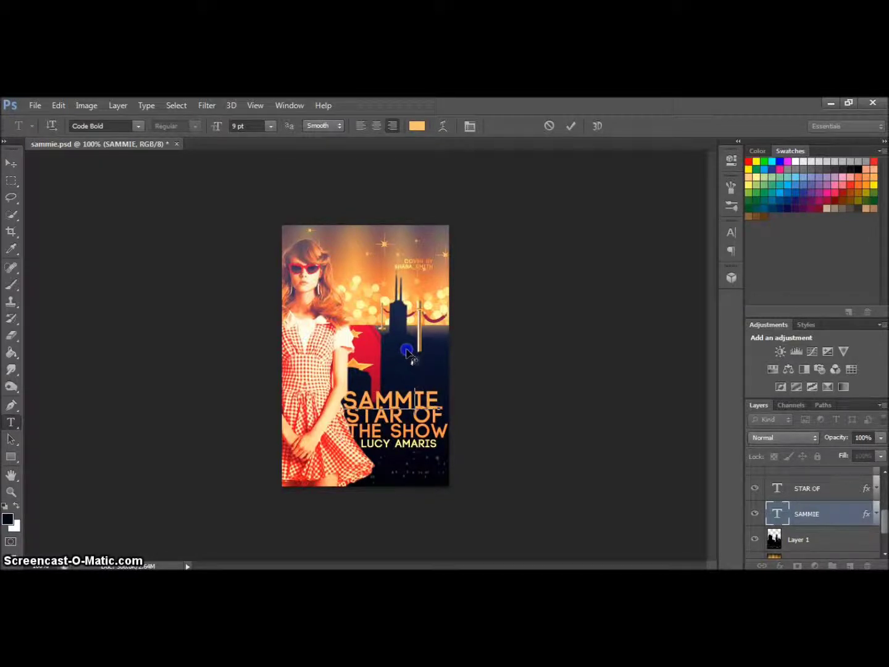
pyautogui.click(571, 125)
# Edit and commit the LUCY AMARIS, THE SHOW and STAR OF lines, then reselect Background copy.
pyautogui.click(401, 443)
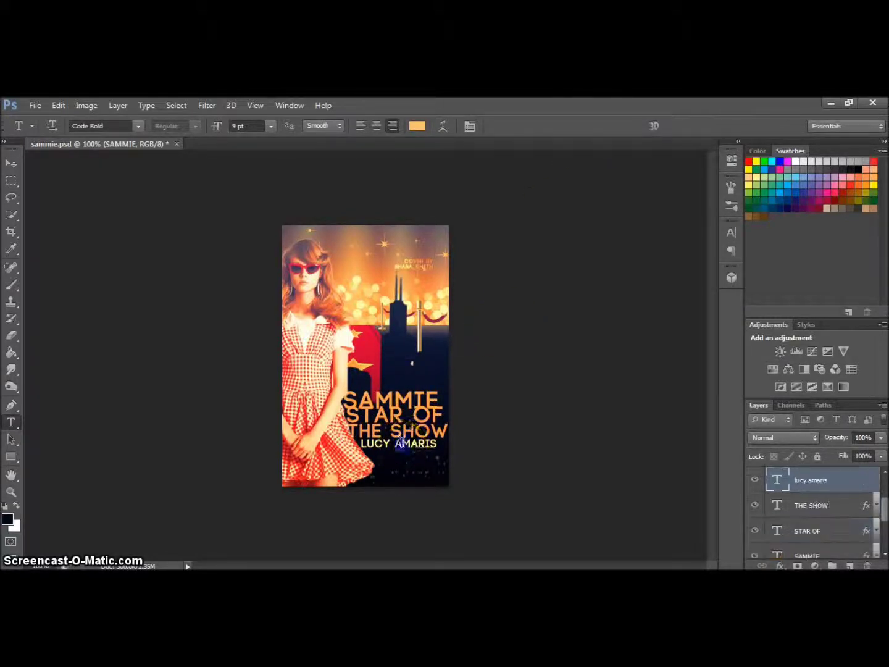
pyautogui.click(454, 388)
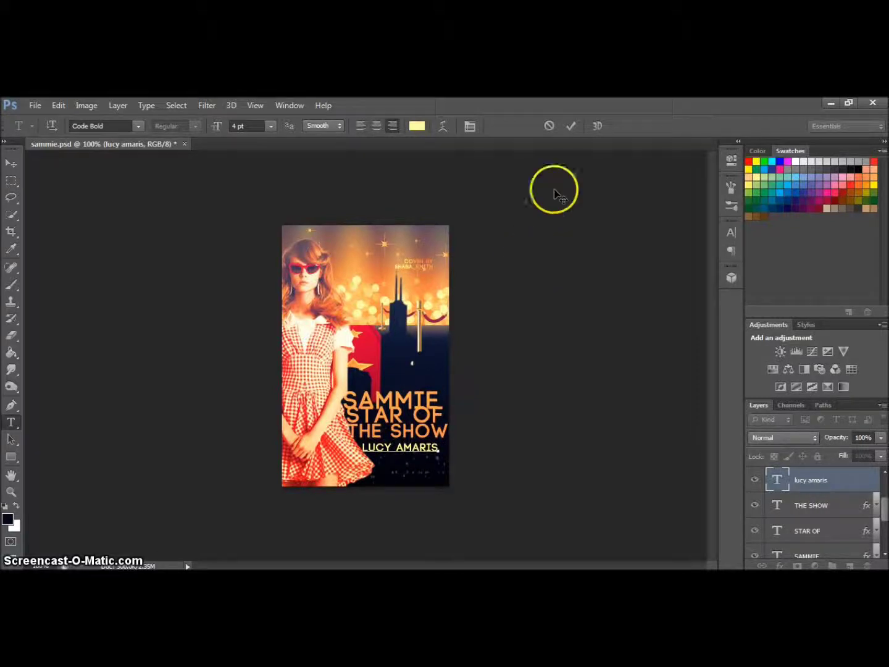
pyautogui.click(571, 125)
pyautogui.click(431, 431)
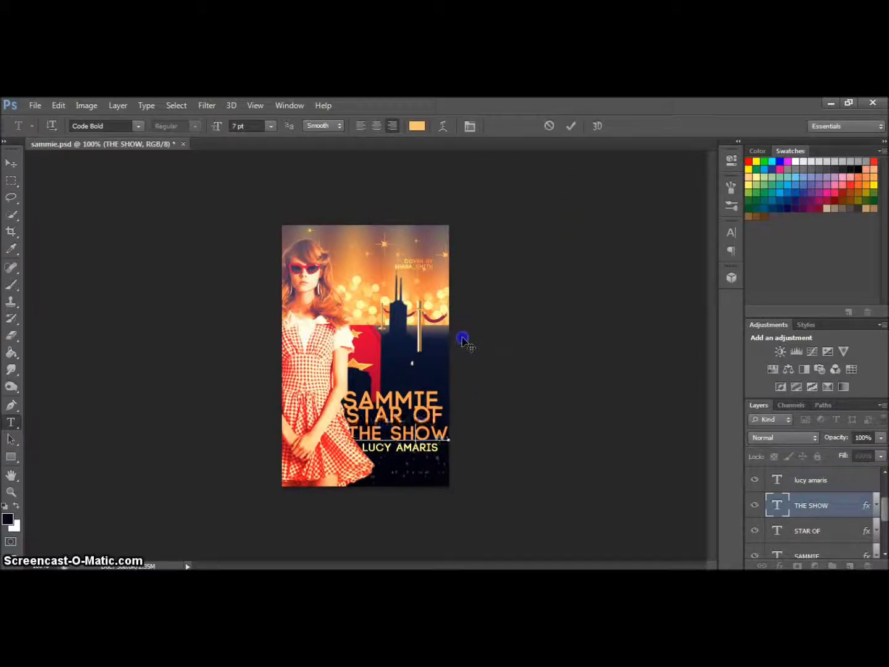
pyautogui.click(570, 124)
pyautogui.click(394, 414)
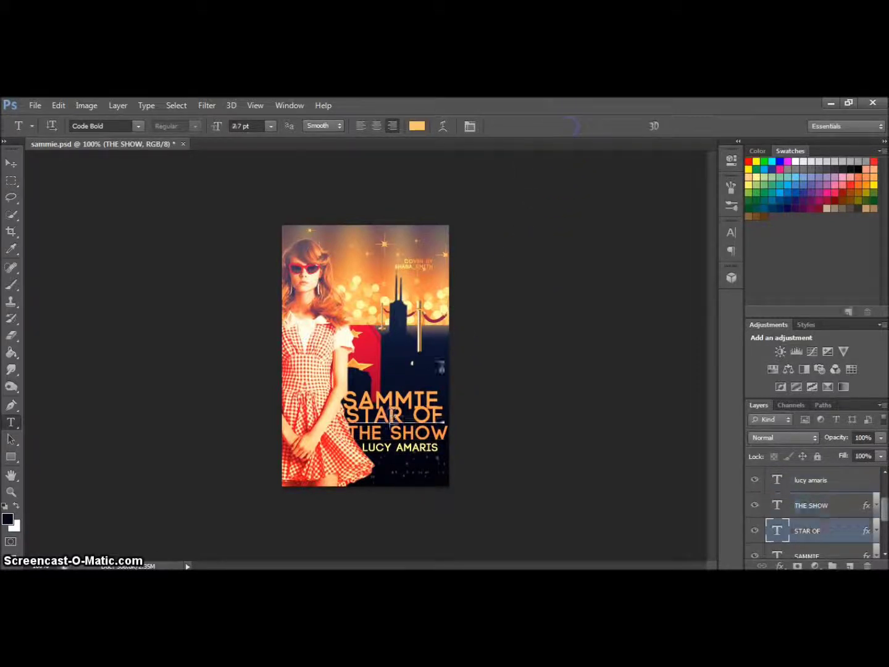
pyautogui.click(571, 125)
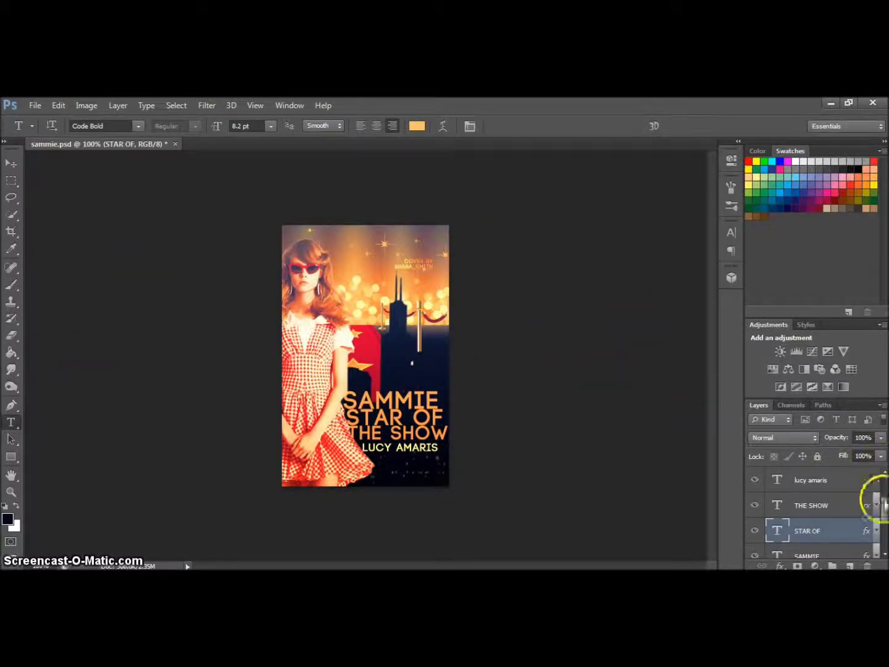
pyautogui.moveTo(884, 504); pyautogui.dragTo(884, 551)
pyautogui.click(805, 521)
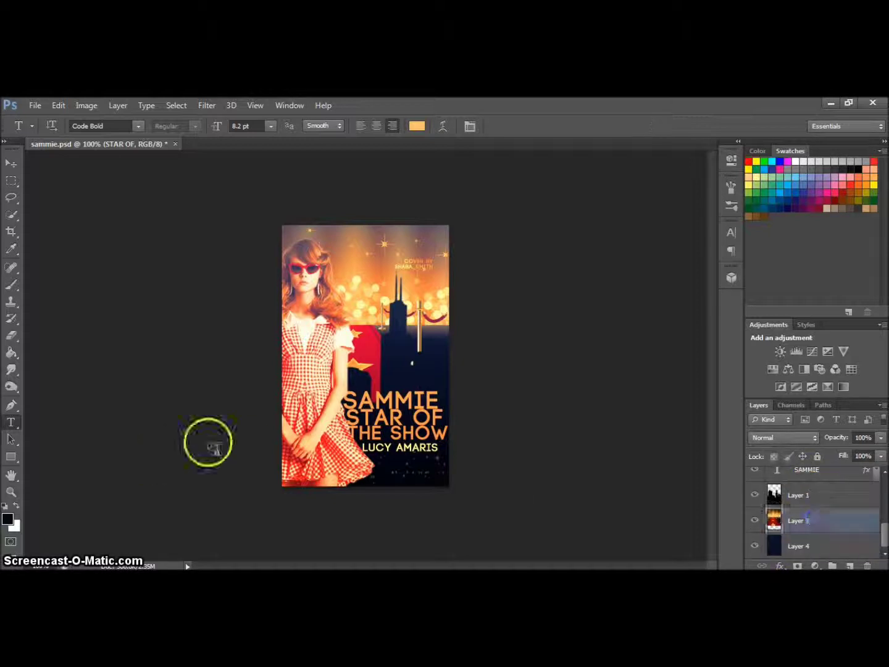
pyautogui.moveTo(885, 538); pyautogui.dragTo(884, 494)
pyautogui.click(809, 486)
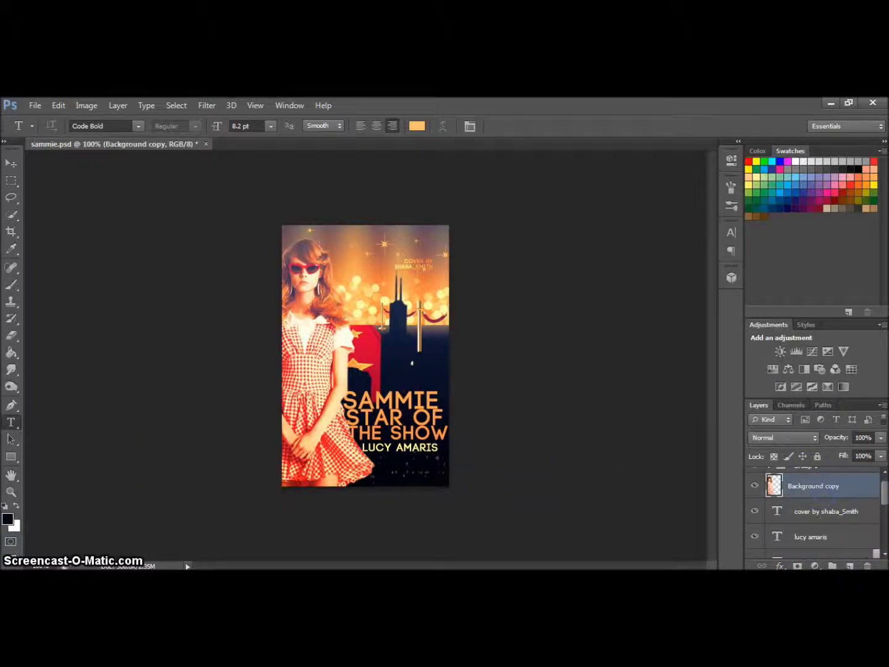
# Set up the Dodge tool with a 504 px brush on Layer 1, the skyline silhouette.
pyautogui.click(11, 386)
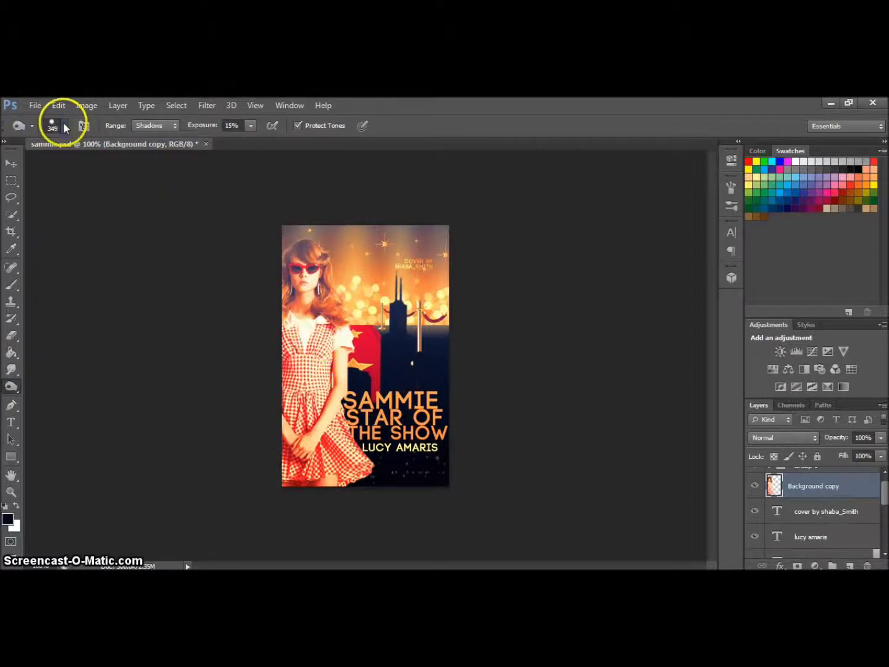
pyautogui.click(64, 126)
pyautogui.write('504')
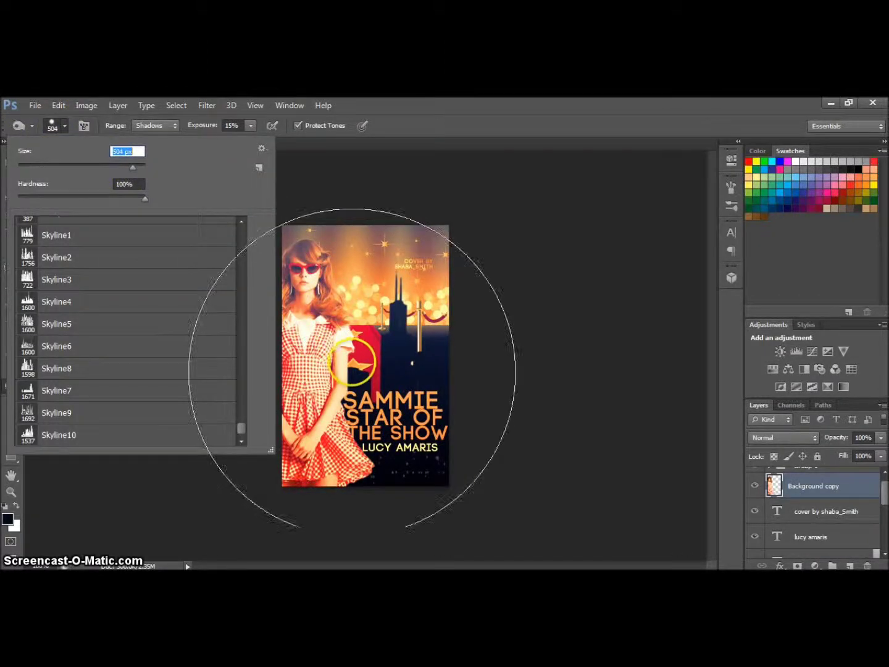
pyautogui.press('Return')
pyautogui.moveTo(883, 490); pyautogui.dragTo(883, 530)
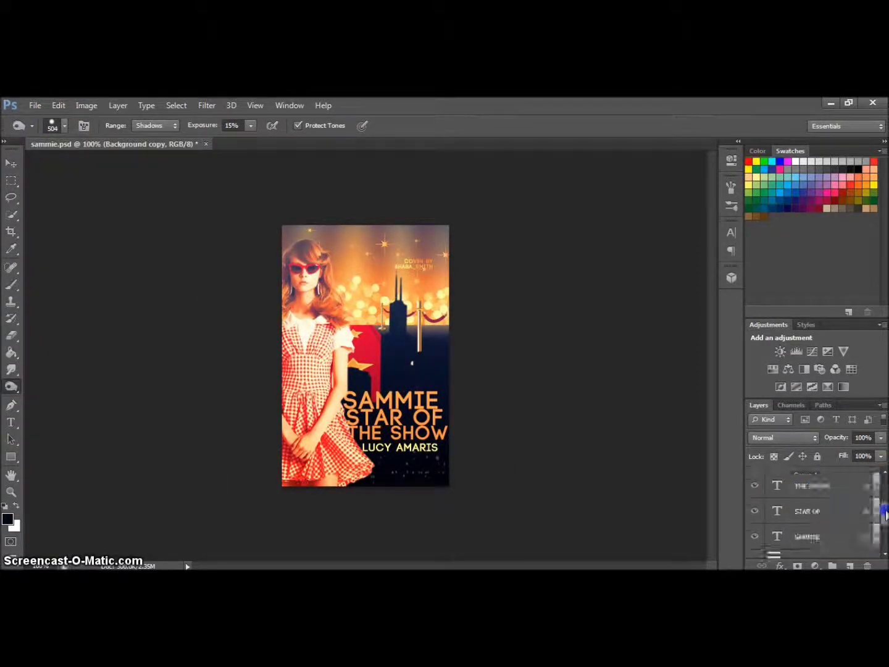
pyautogui.click(805, 494)
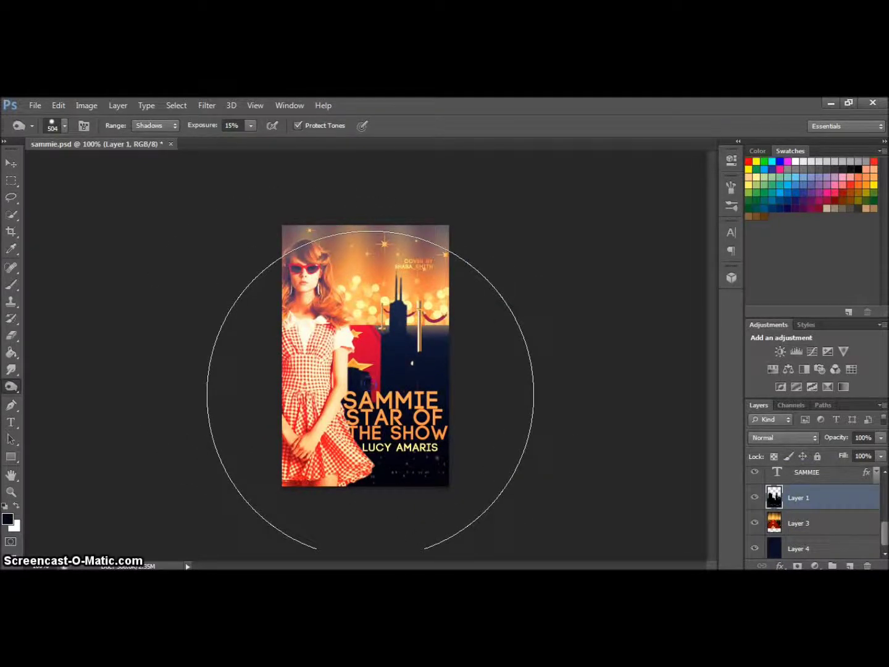
# Dodge the bokeh Layer 3 at 73% exposure with Highlights range.
pyautogui.click(251, 126)
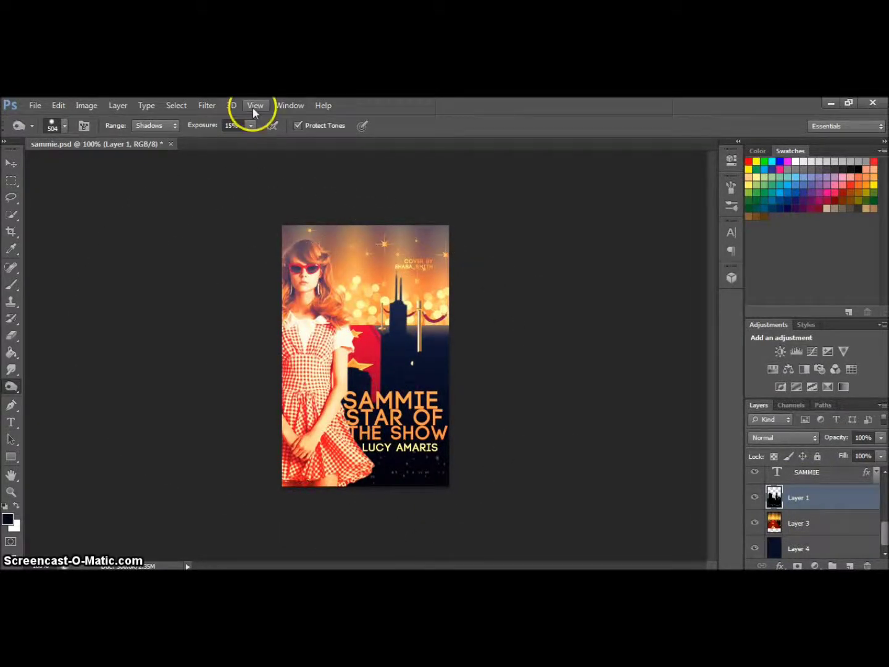
pyautogui.moveTo(250, 141); pyautogui.dragTo(289, 142)
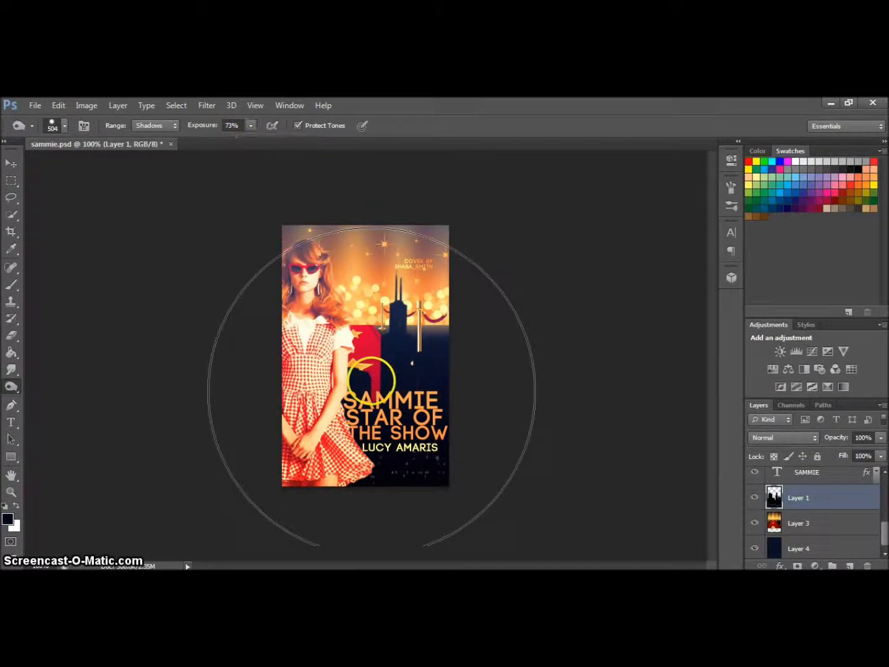
pyautogui.moveTo(885, 534)
pyautogui.mouseDown()
pyautogui.moveTo(884, 488)
pyautogui.moveTo(884, 531)
pyautogui.mouseUp()
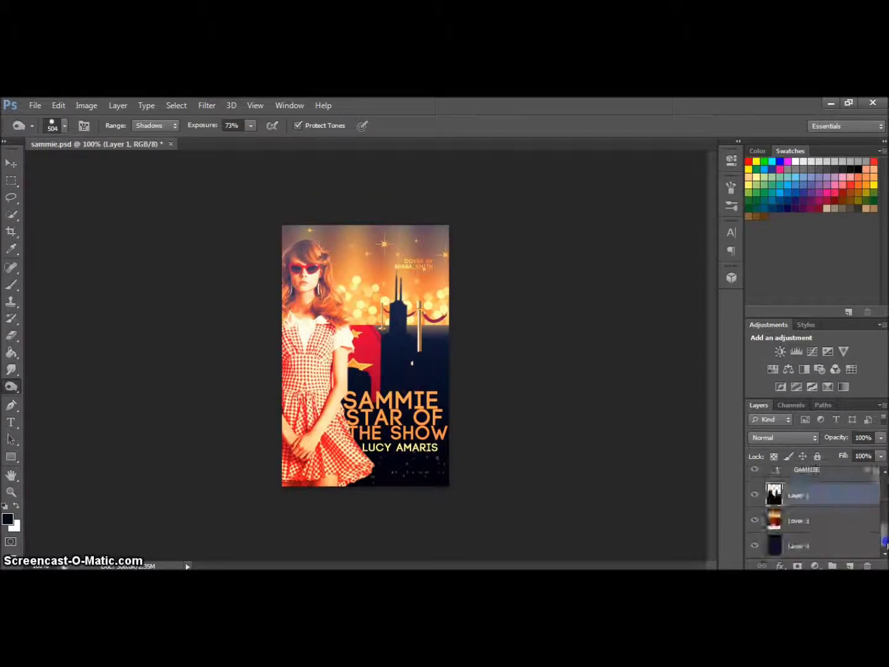
pyautogui.click(835, 524)
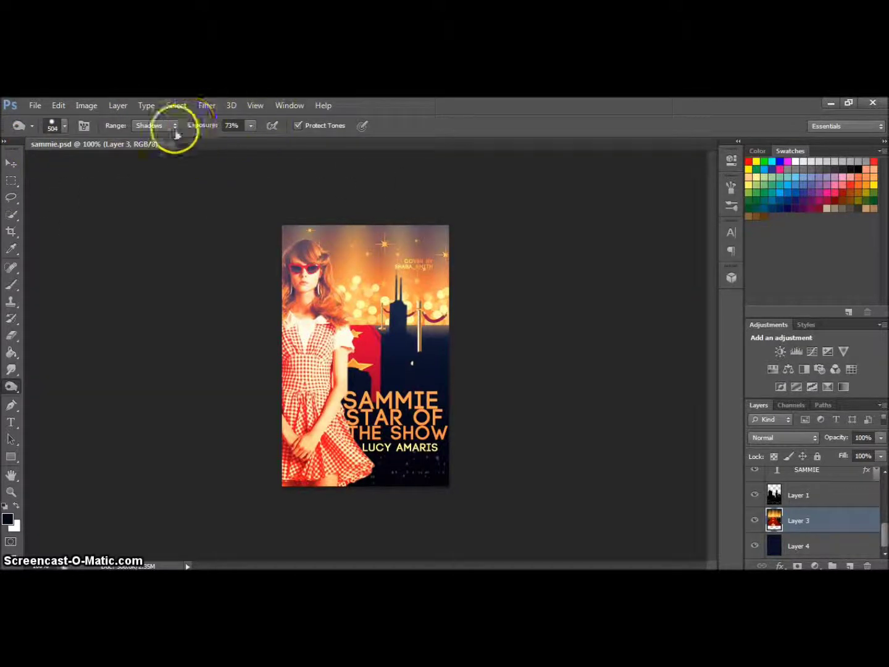
pyautogui.click(146, 153)
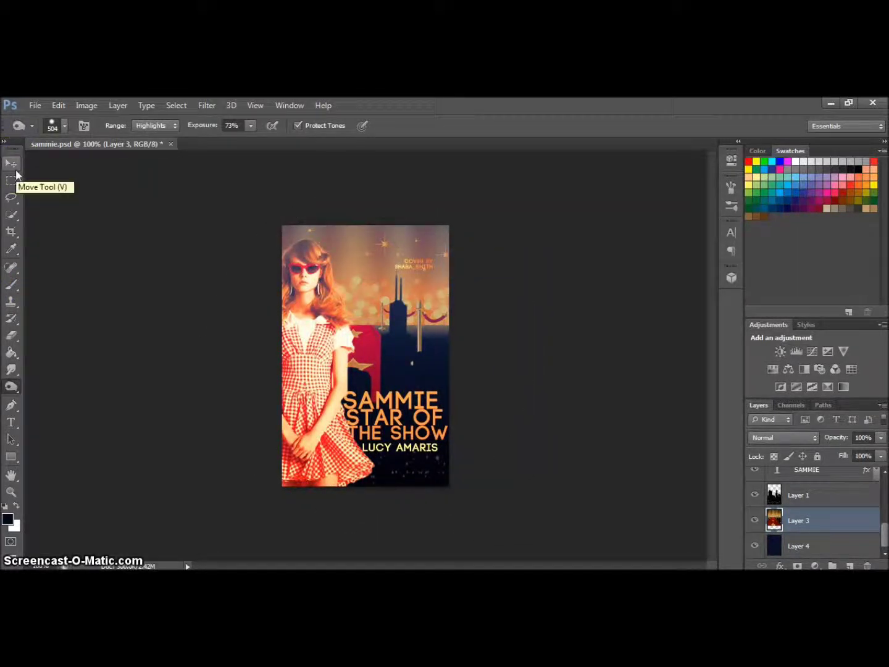
pyautogui.hotkey('alt', ']')
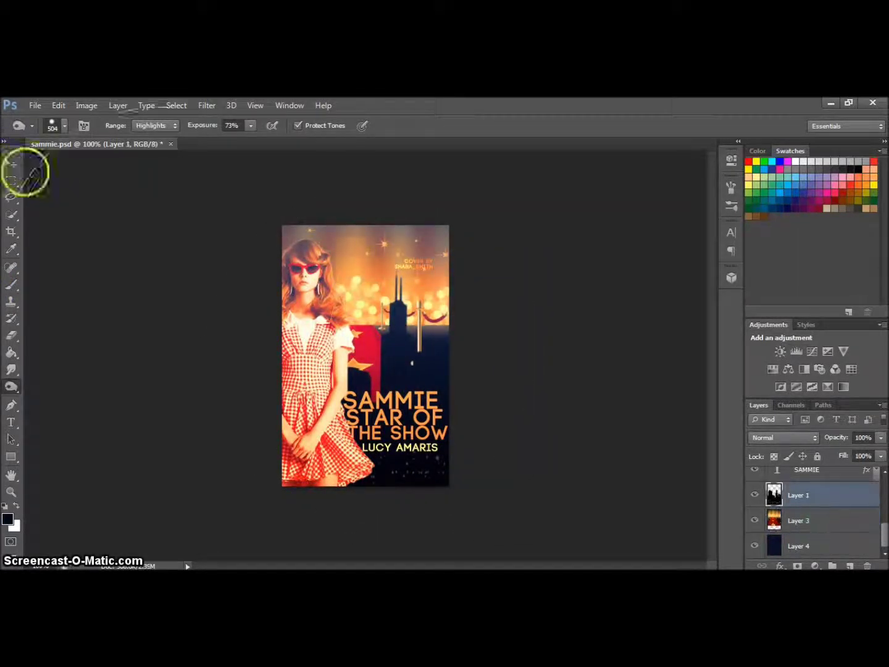
pyautogui.click(11, 162)
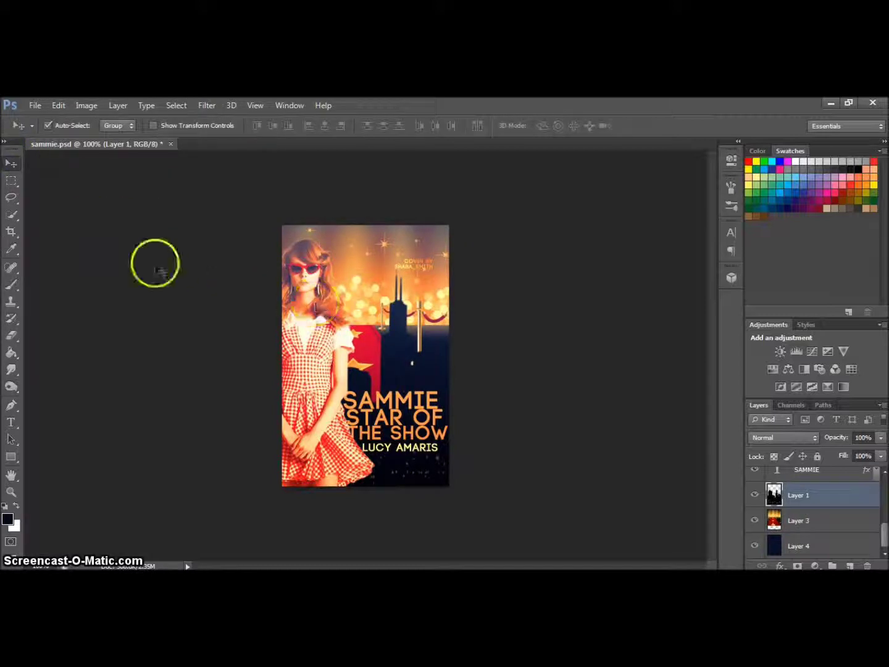
pyautogui.click(36, 106)
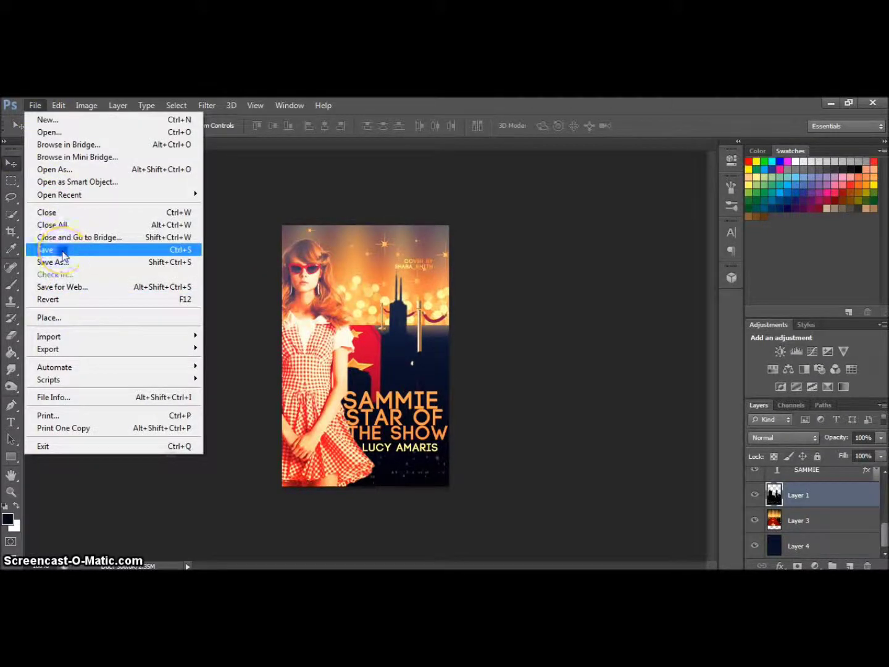
# Save sammie.psd, then select Background copy and the 68%-opacity Group 1 layer.
pyautogui.click(63, 254)
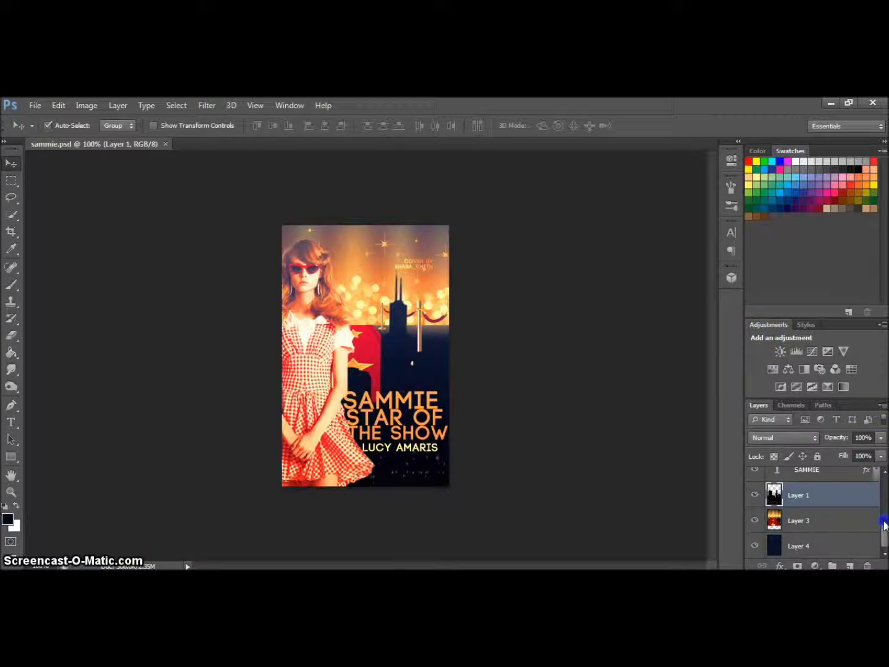
pyautogui.moveTo(884, 532); pyautogui.dragTo(871, 484)
pyautogui.click(766, 494)
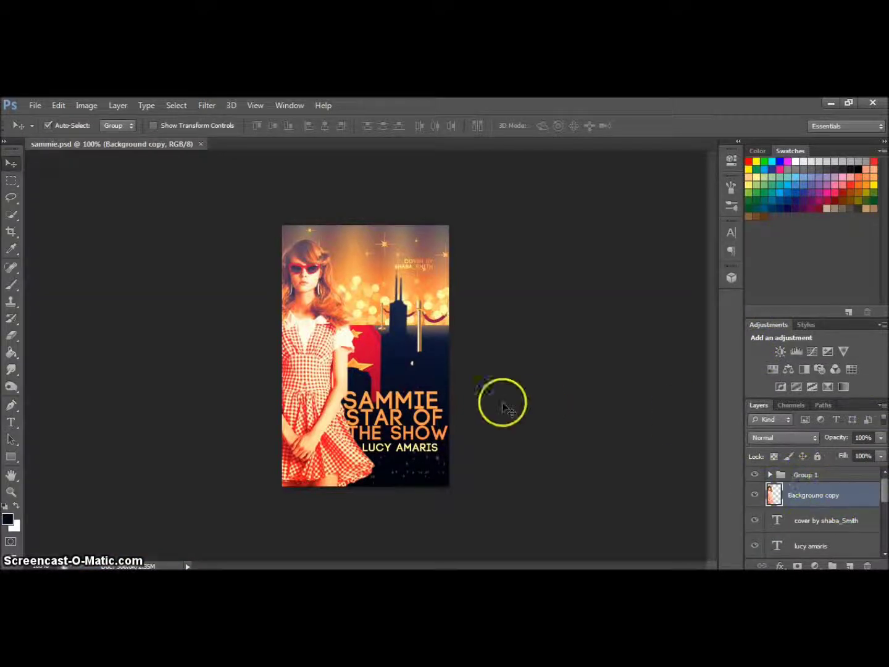
pyautogui.click(823, 476)
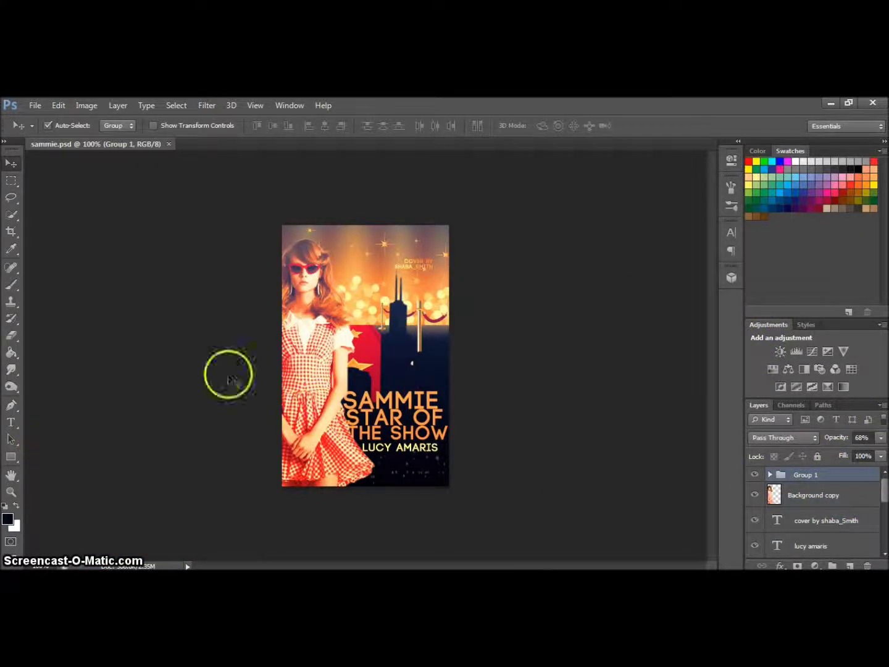